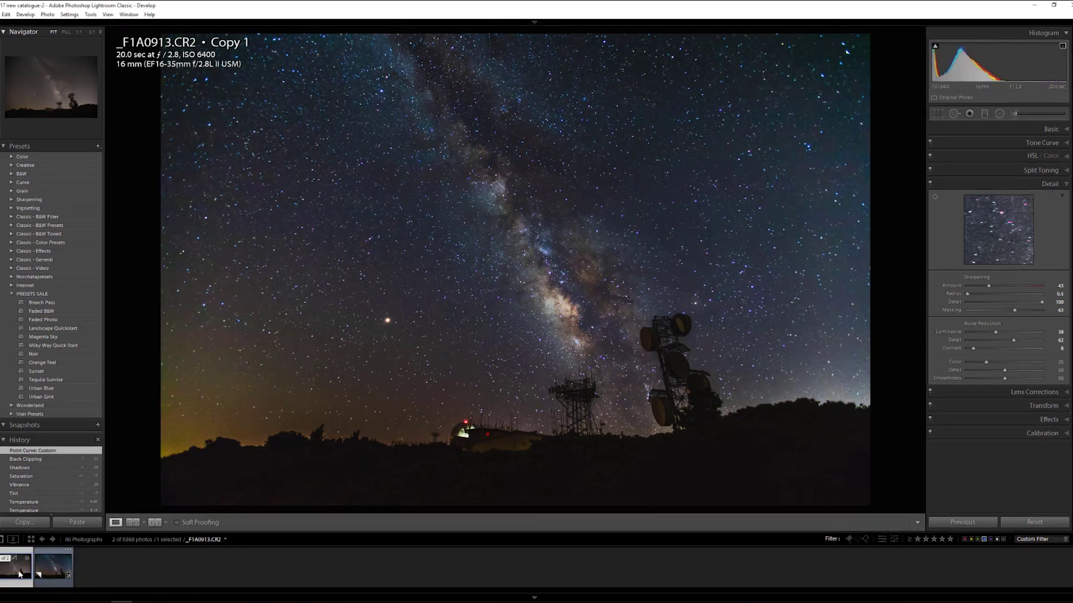
Step: Compare the unedited _F1A0913.CR2 with its edited virtual copy, examining the stars and noise of both at 1:1
left_click(19, 574)
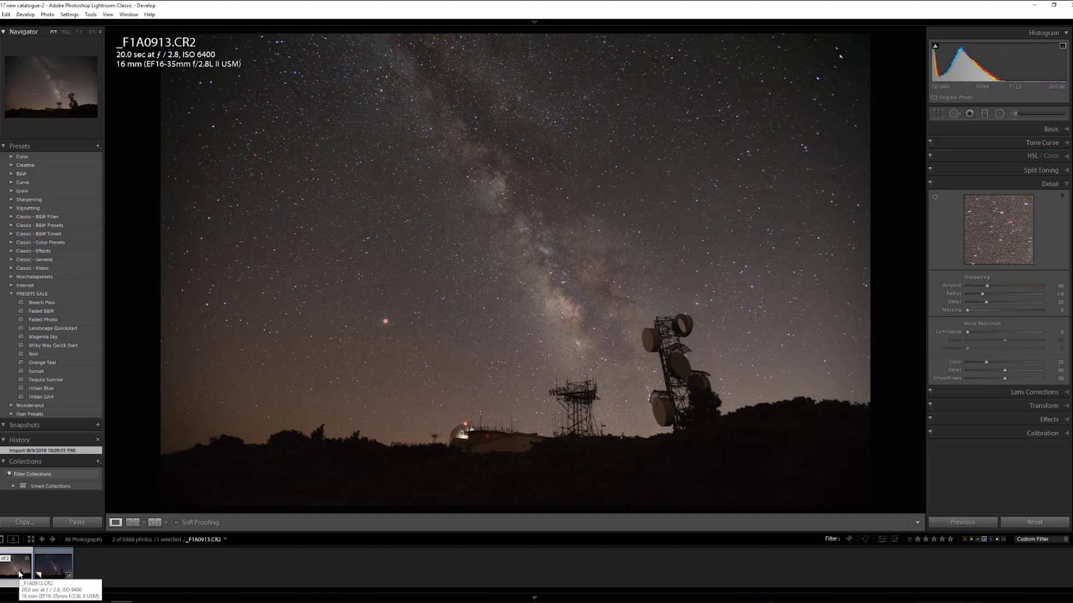
left_click(1012, 131)
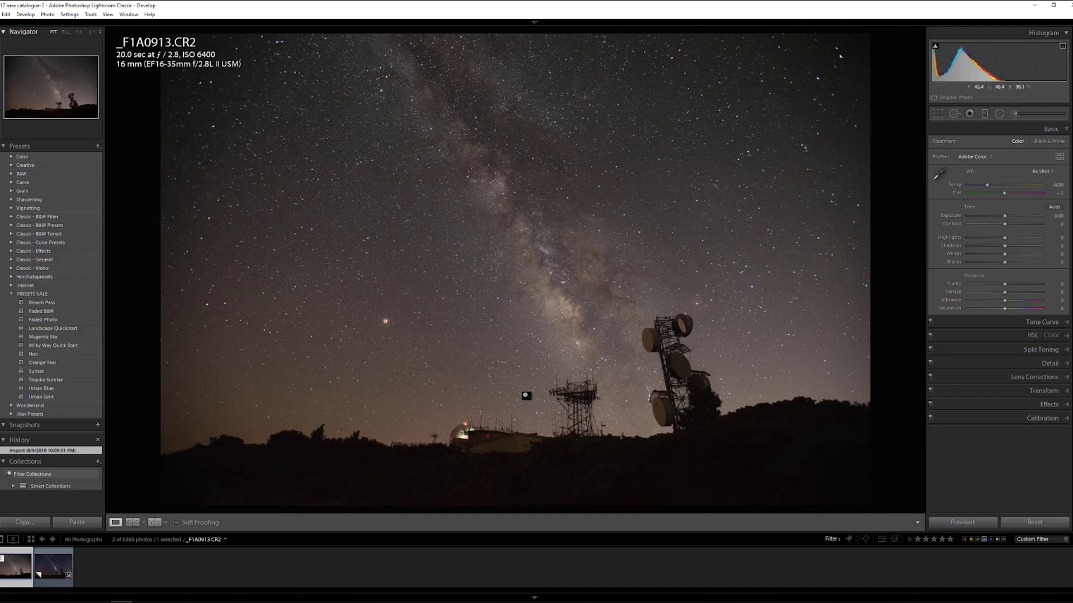
left_click(56, 570)
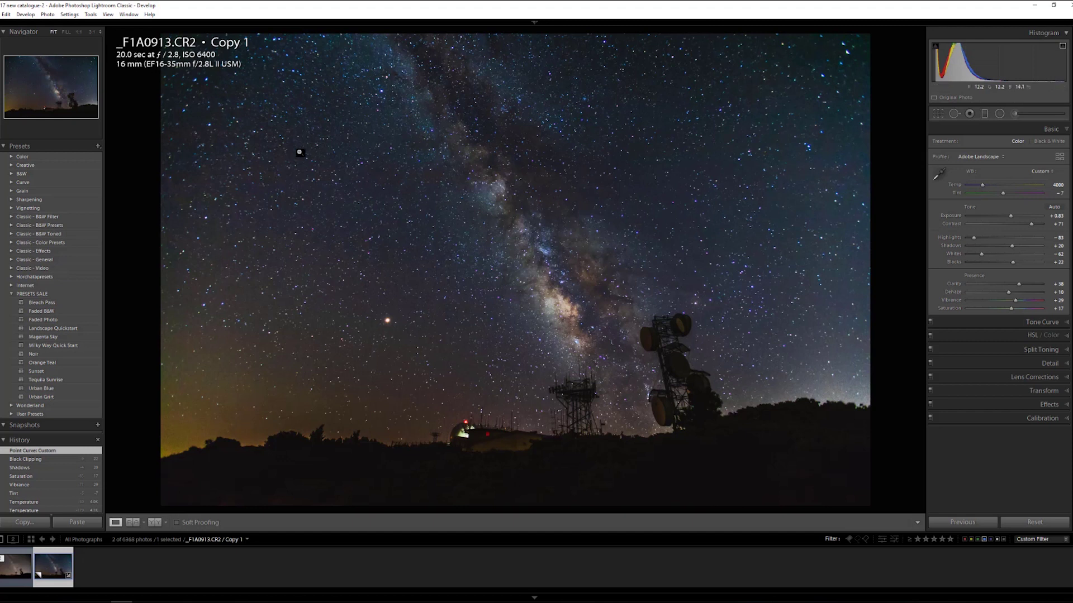
left_click(326, 128)
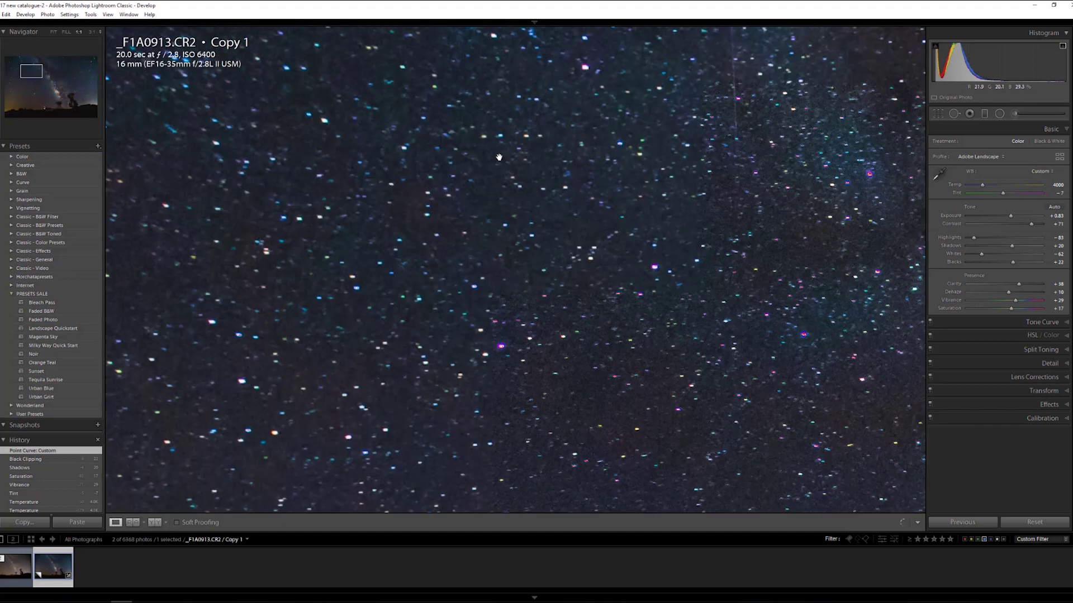
left_click_drag(741, 316, 465, 84)
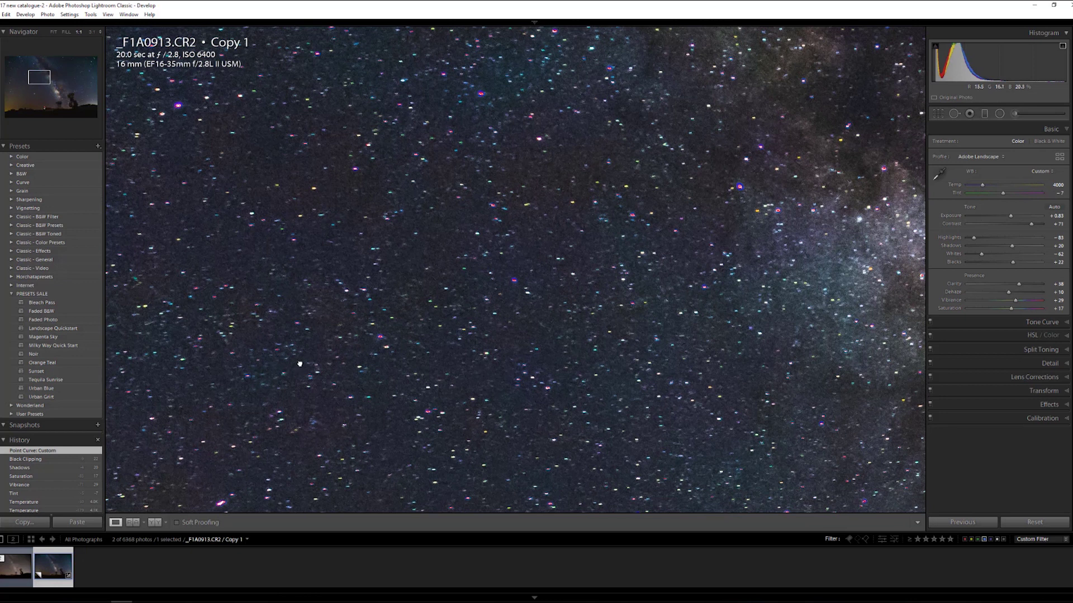
left_click(186, 282)
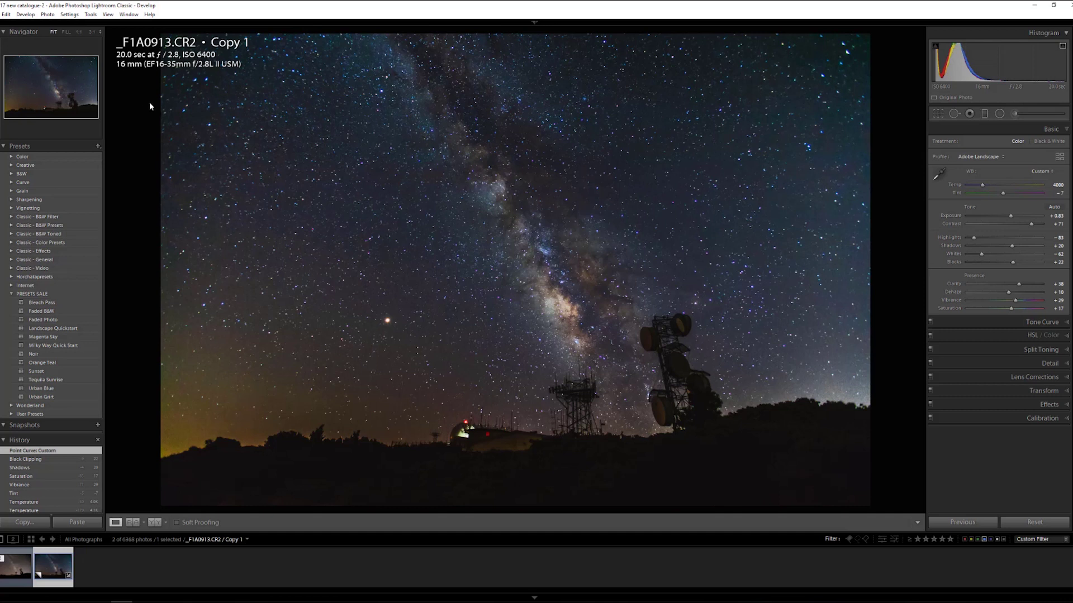
left_click(21, 583)
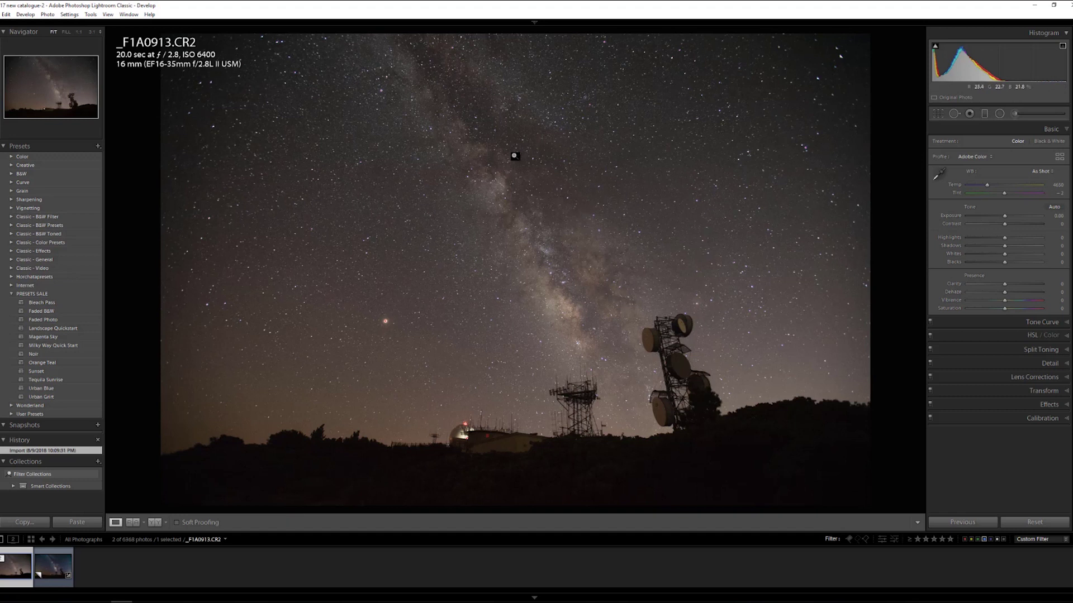
left_click(520, 171)
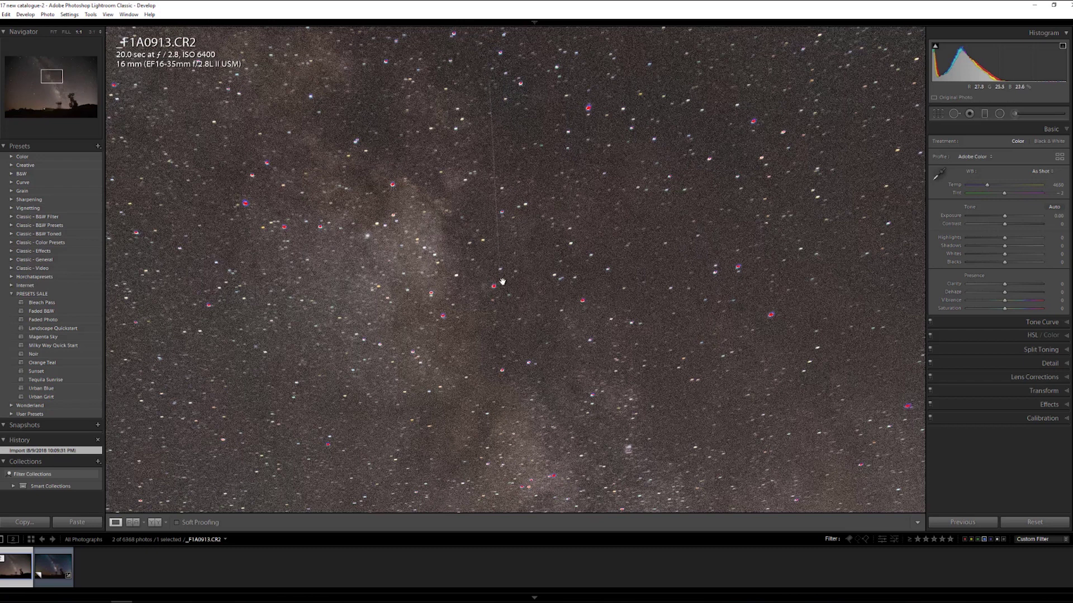
left_click(423, 300)
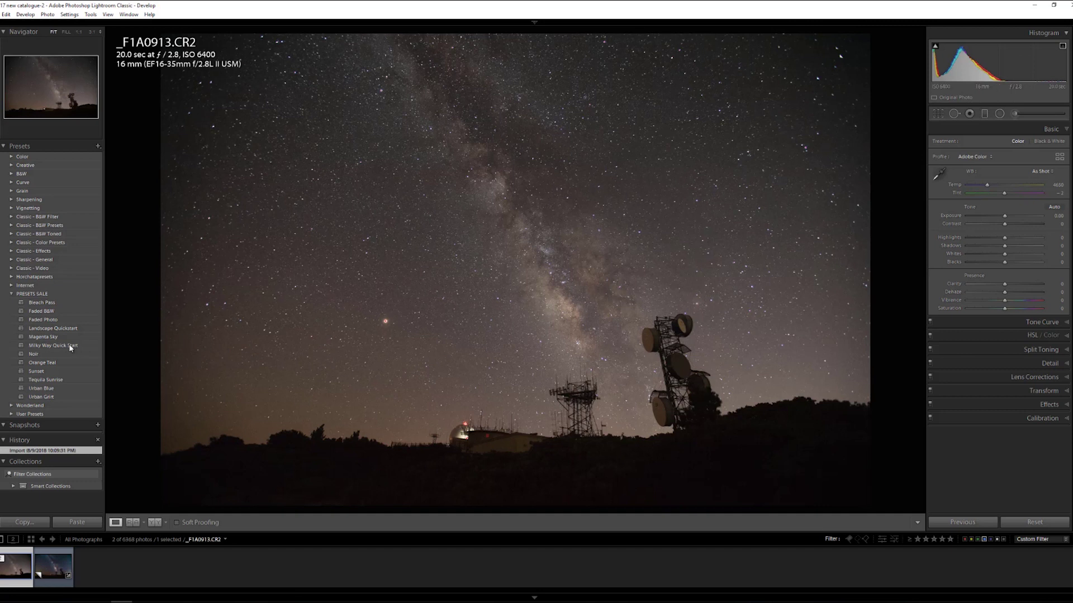
Step: Try the Milky Way Quick Start preset on the original photo and reset all its develop settings
mouse_move(71, 347)
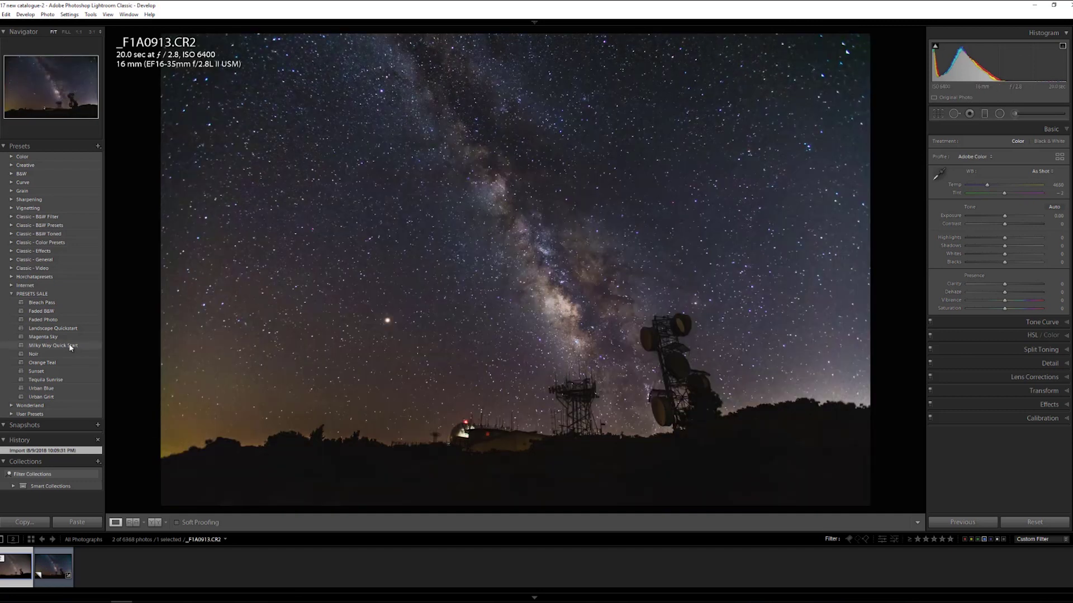
left_click(71, 346)
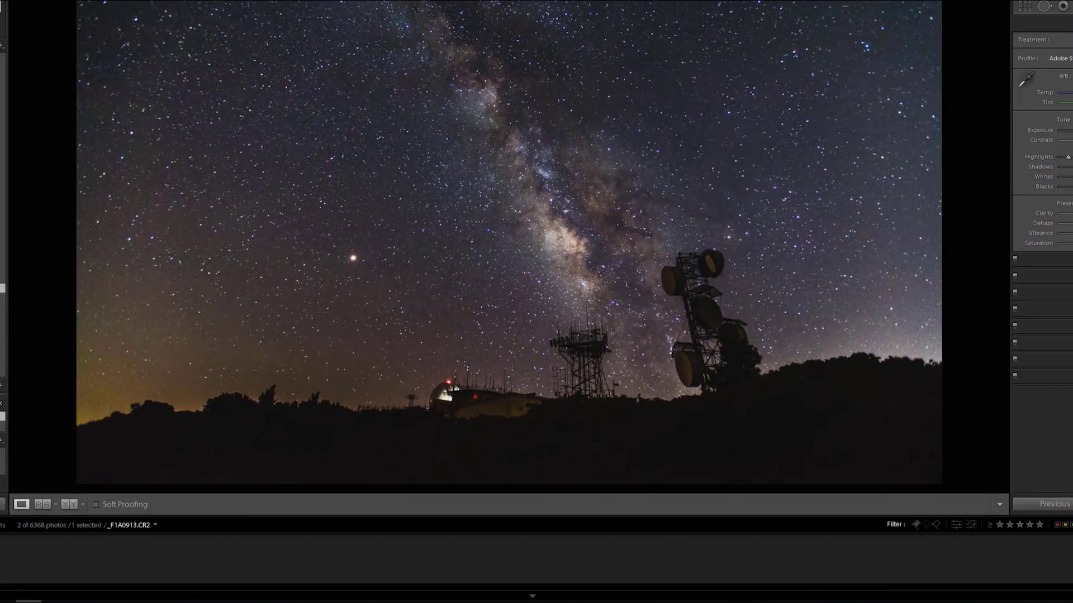
key("ctrl+shift+r")
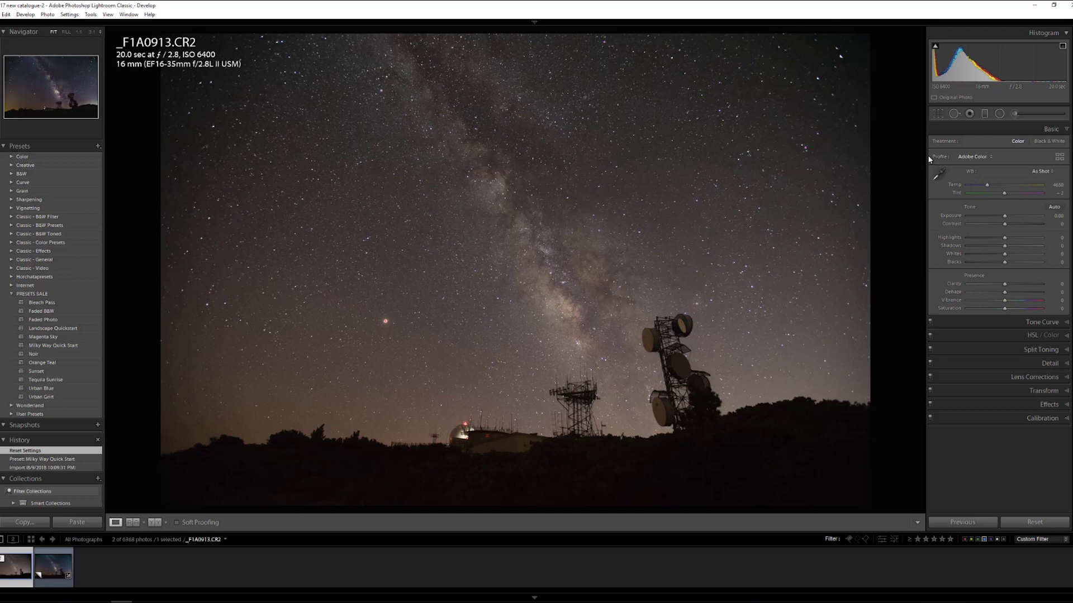
Step: Apply the Adobe Landscape profile to the original photo from the profile favorites
left_click(1059, 157)
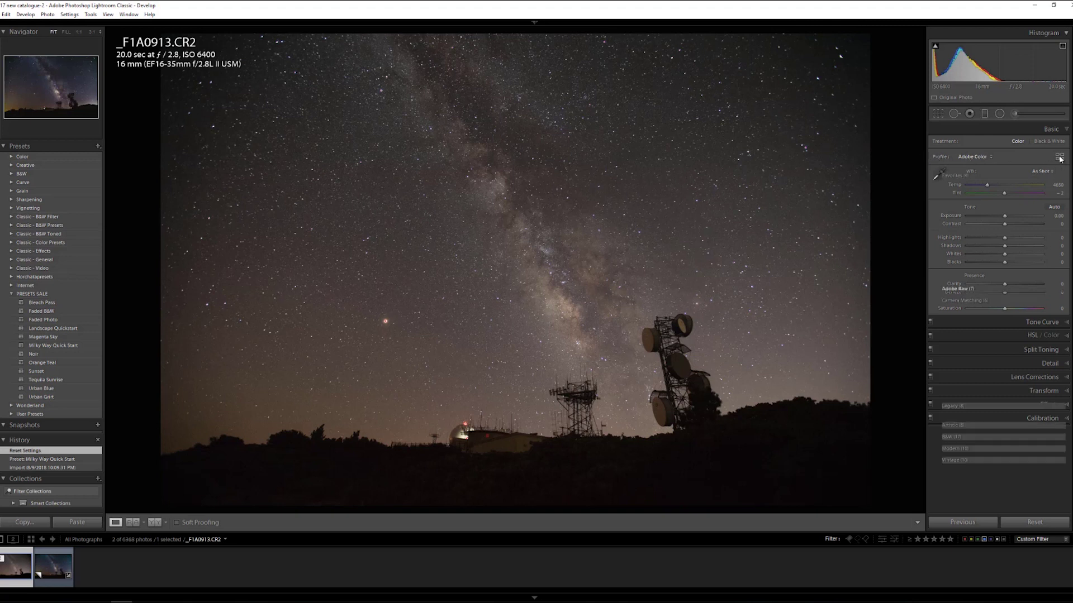
left_click(1054, 141)
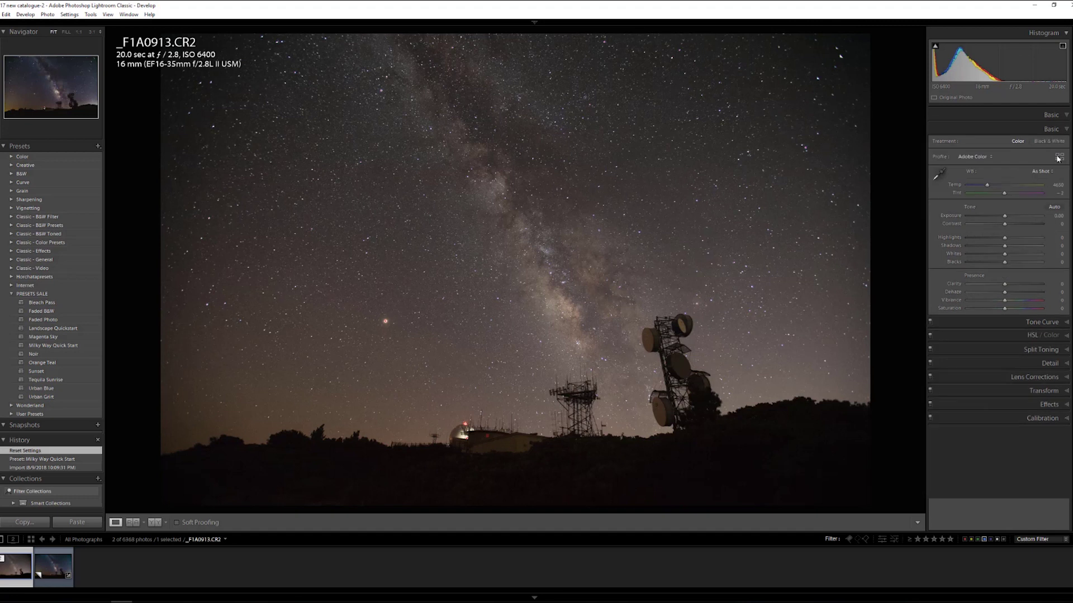
left_click(1060, 157)
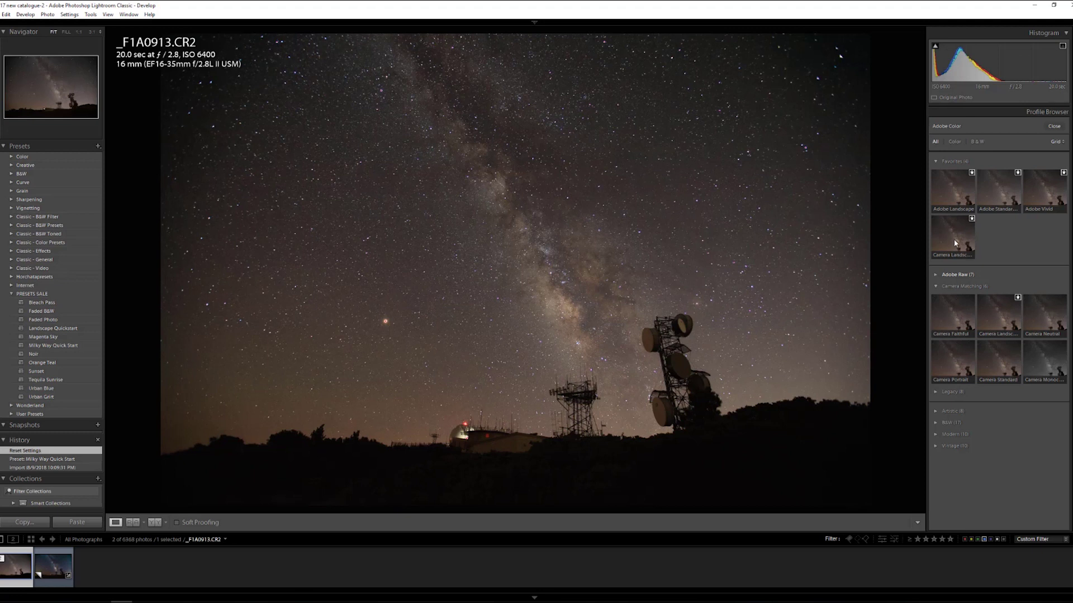
left_click(952, 207)
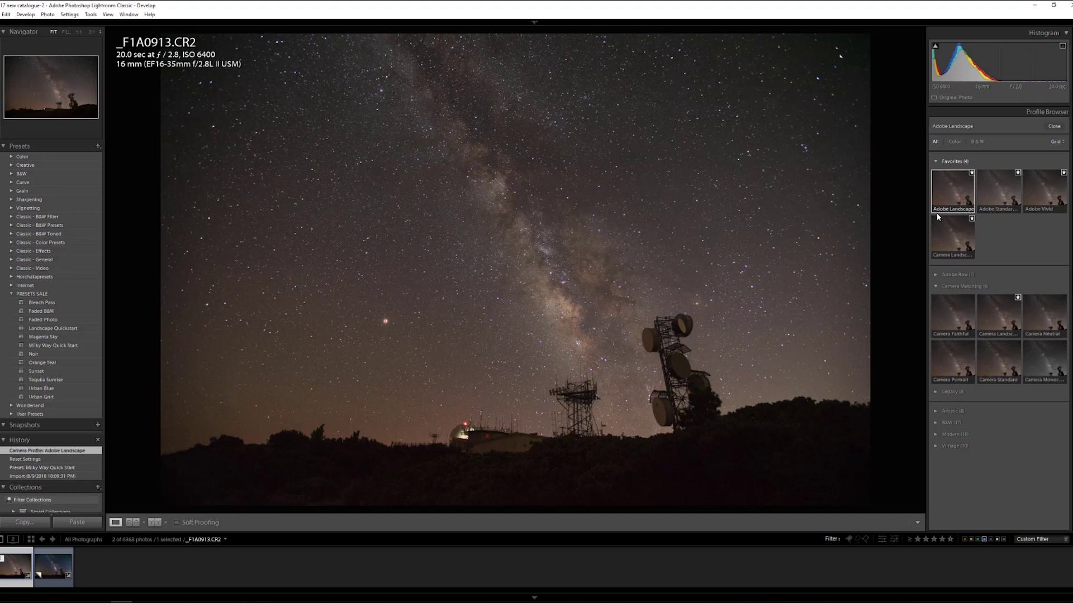
left_click(1053, 126)
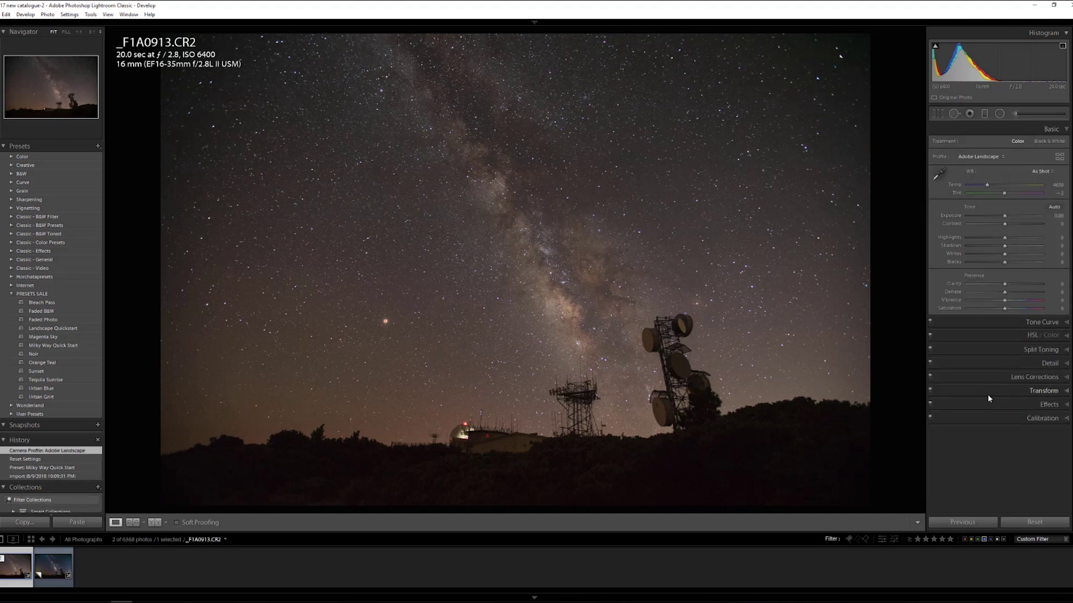
Step: Remove chromatic aberration, enable lens profile corrections and set the correction's vignetting amount to 71
left_click(1043, 377)
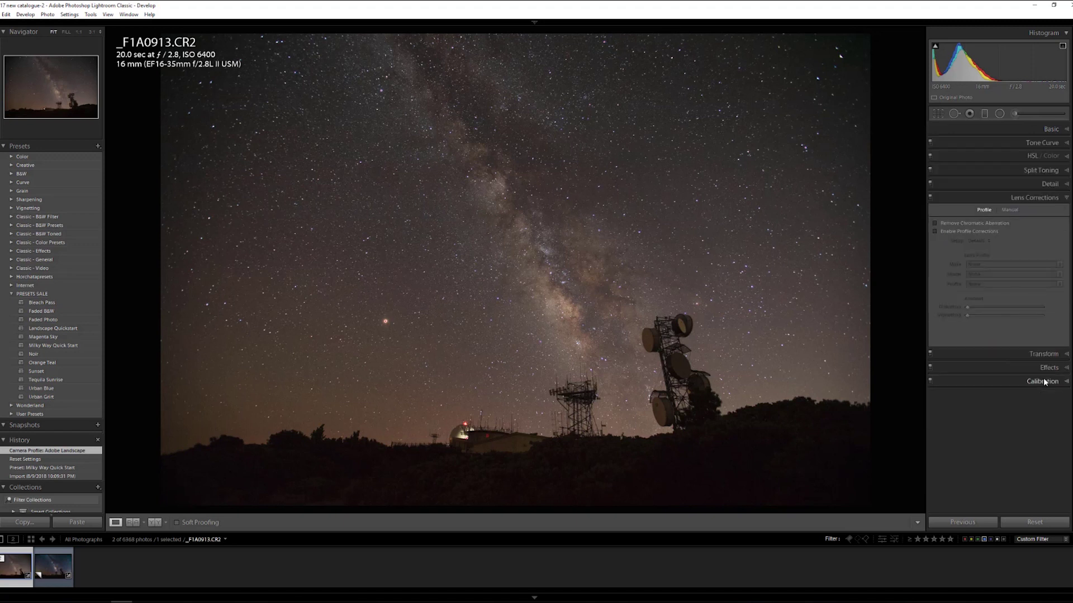
left_click(982, 232)
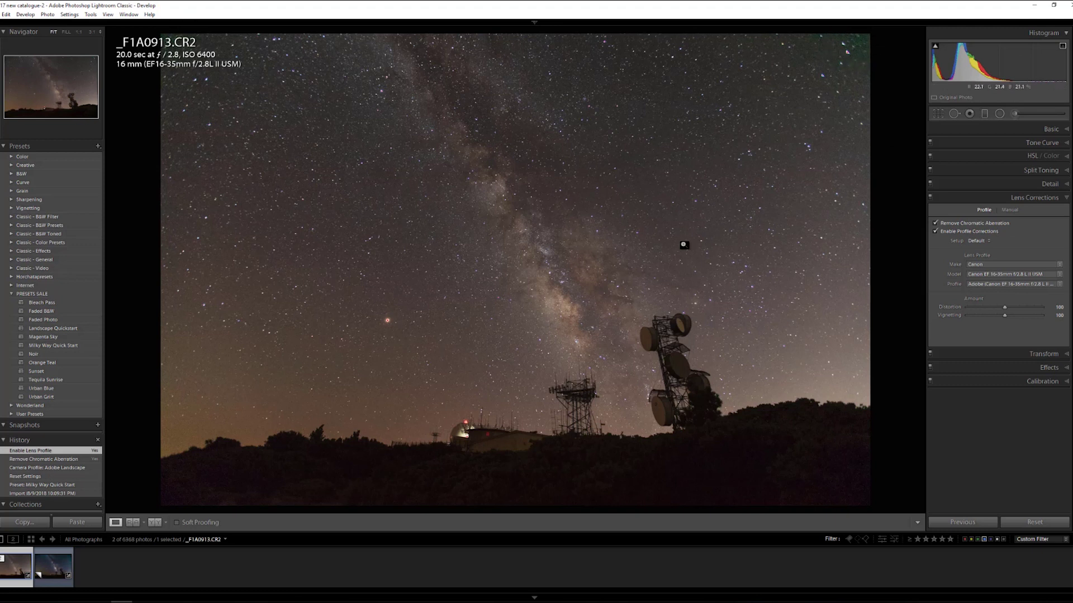
left_click_drag(1005, 308, 996, 316)
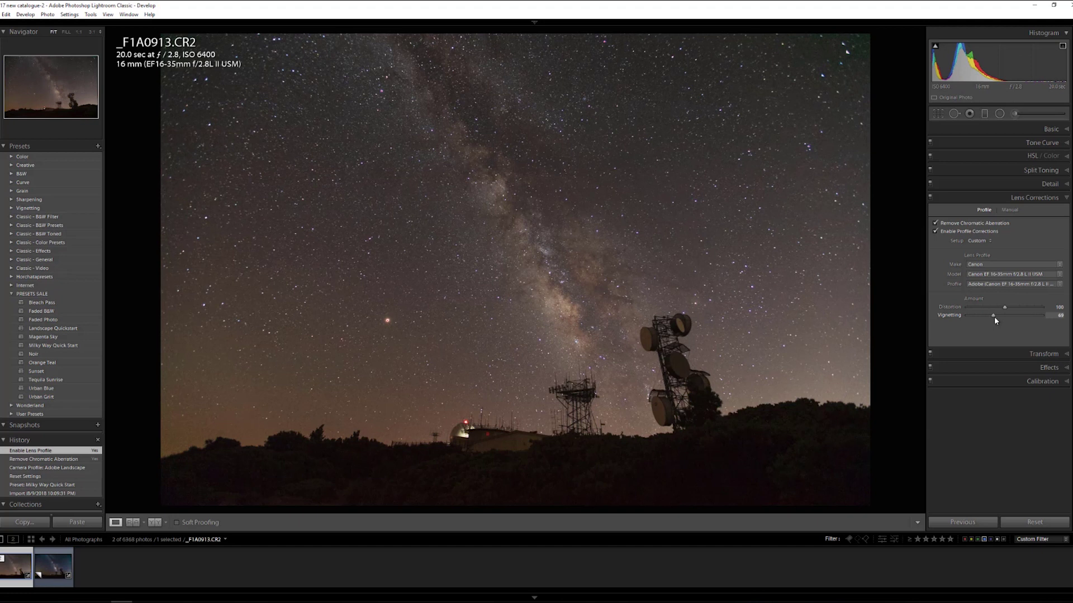
left_click_drag(995, 317, 996, 316)
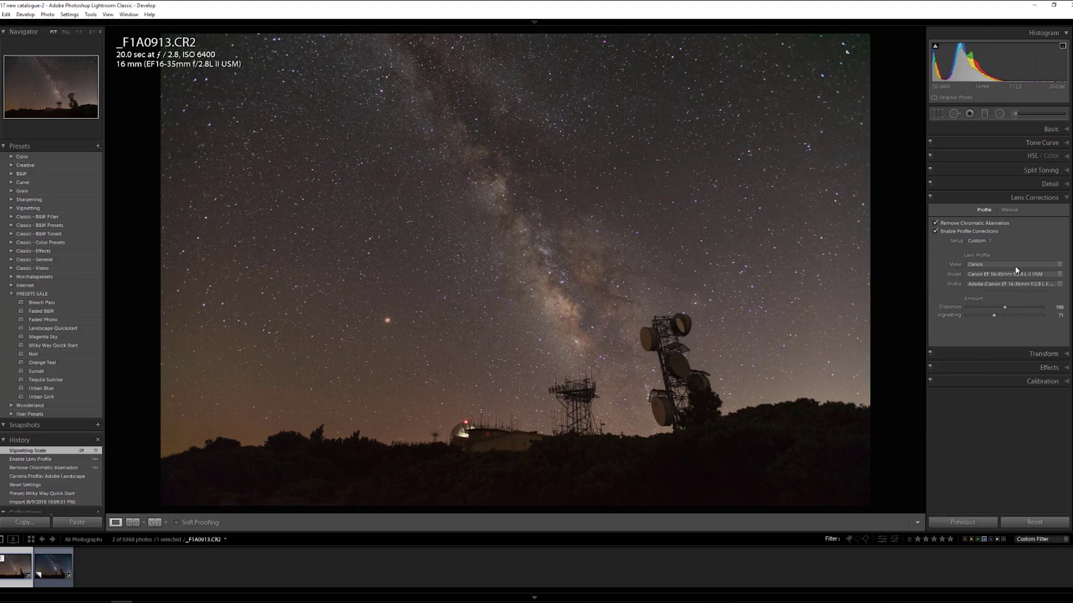
Step: Turn off Solo Mode for the develop adjustments and expand Split Toning, HSL / Color and Tone Curve together
left_click(1052, 132)
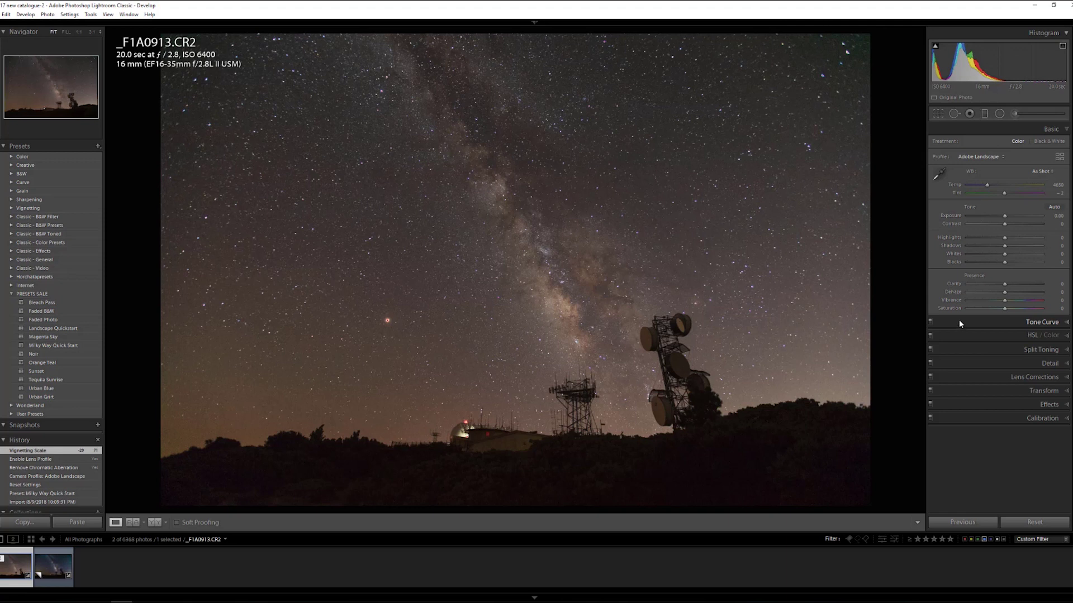
left_click(1048, 364)
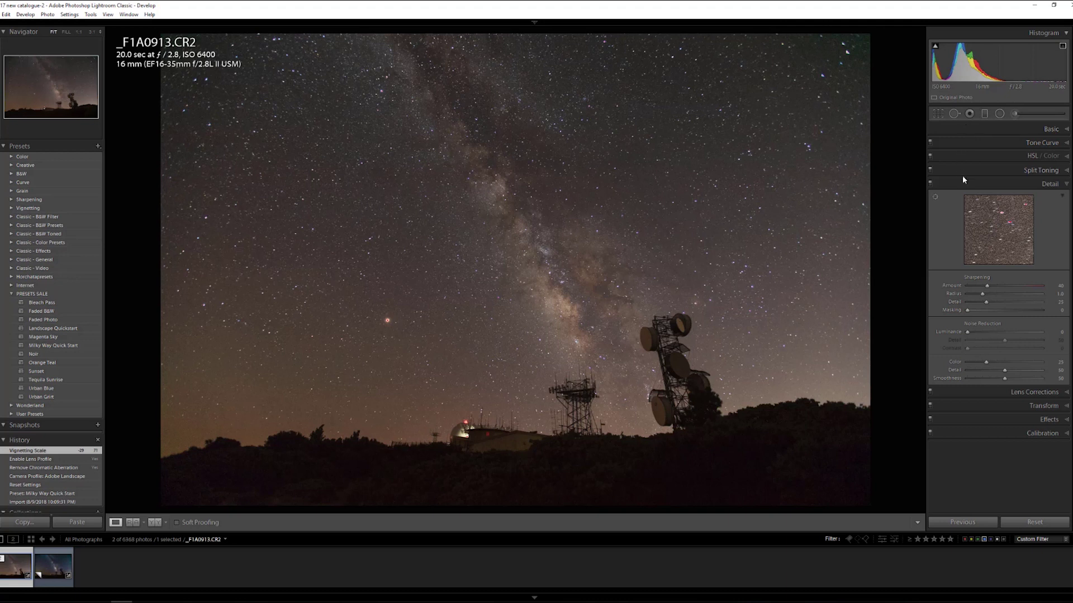
right_click(969, 128)
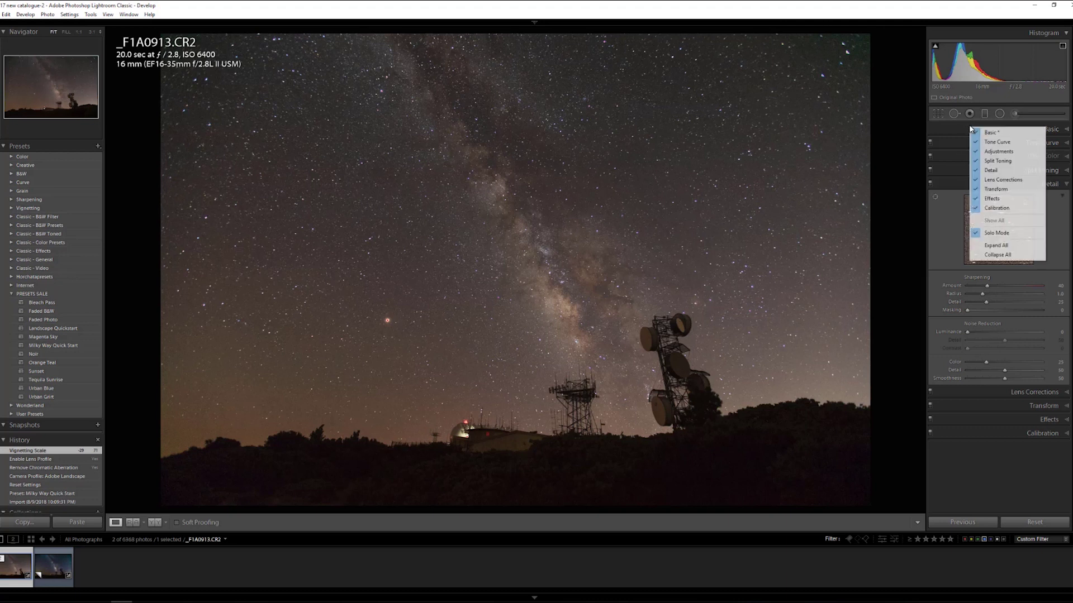
left_click(997, 232)
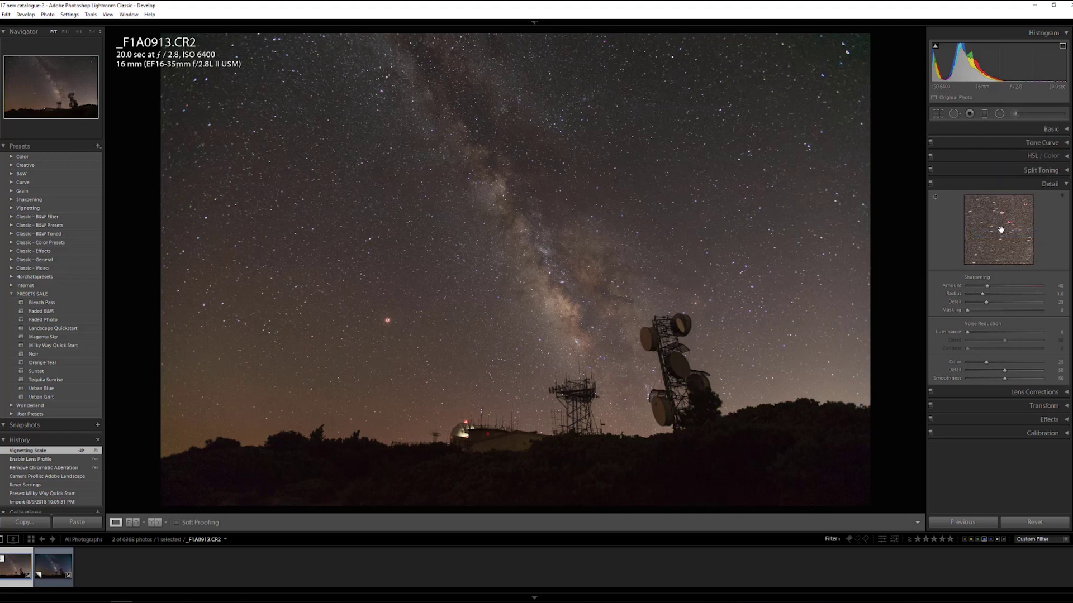
left_click(1065, 170)
left_click(1065, 156)
left_click(1066, 142)
left_click(1064, 143)
left_click(1064, 143)
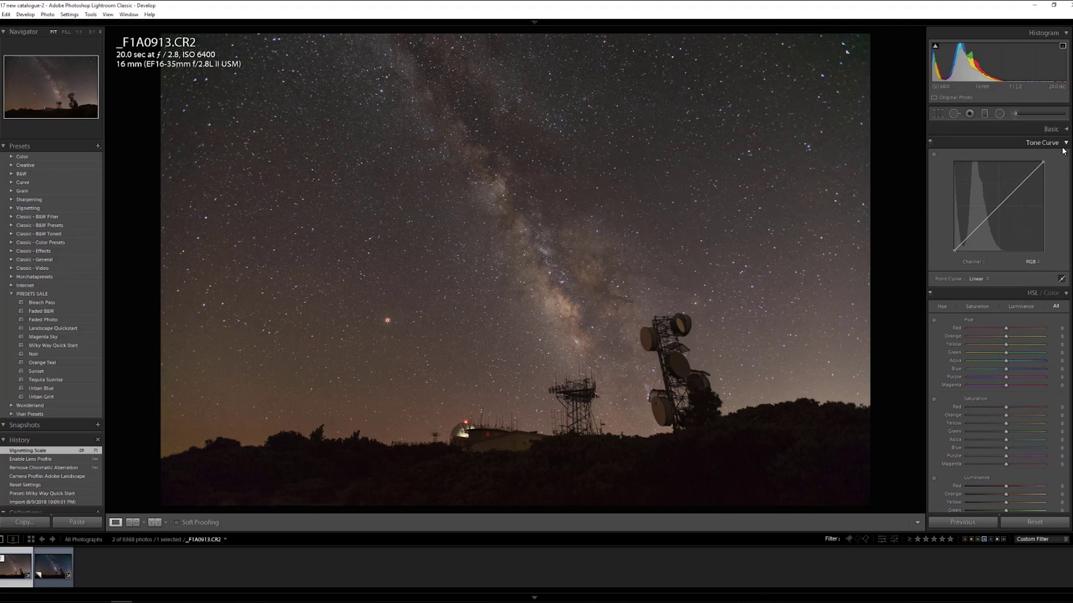
scroll(1011, 272, "down", 3)
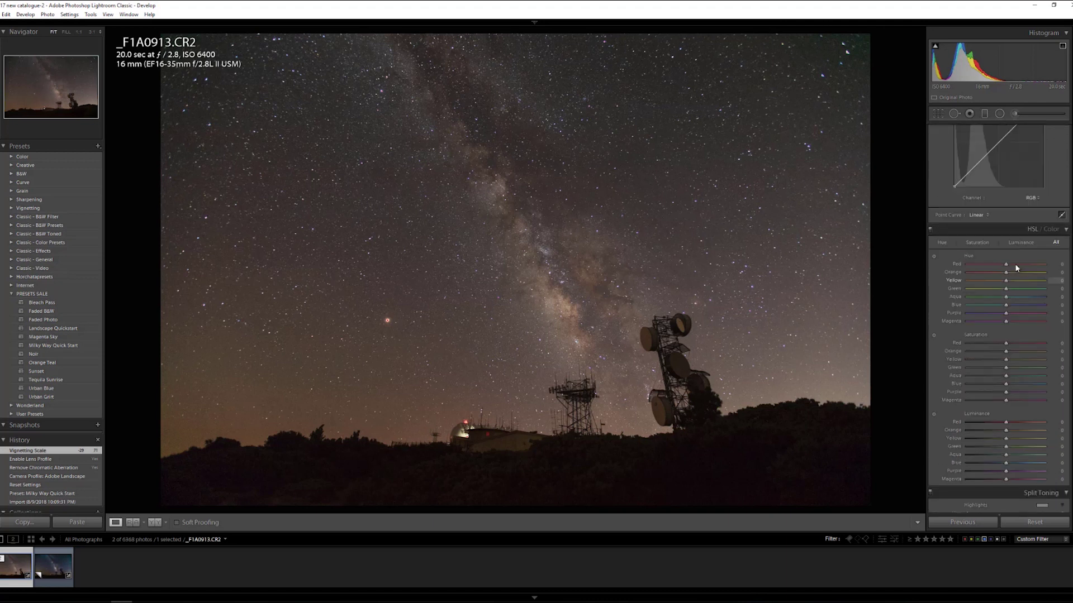
scroll(1044, 186, "up", 2)
Step: Enable Solo Mode for the develop adjustments and hide the presets and history area to enlarge the photo view
right_click(987, 140)
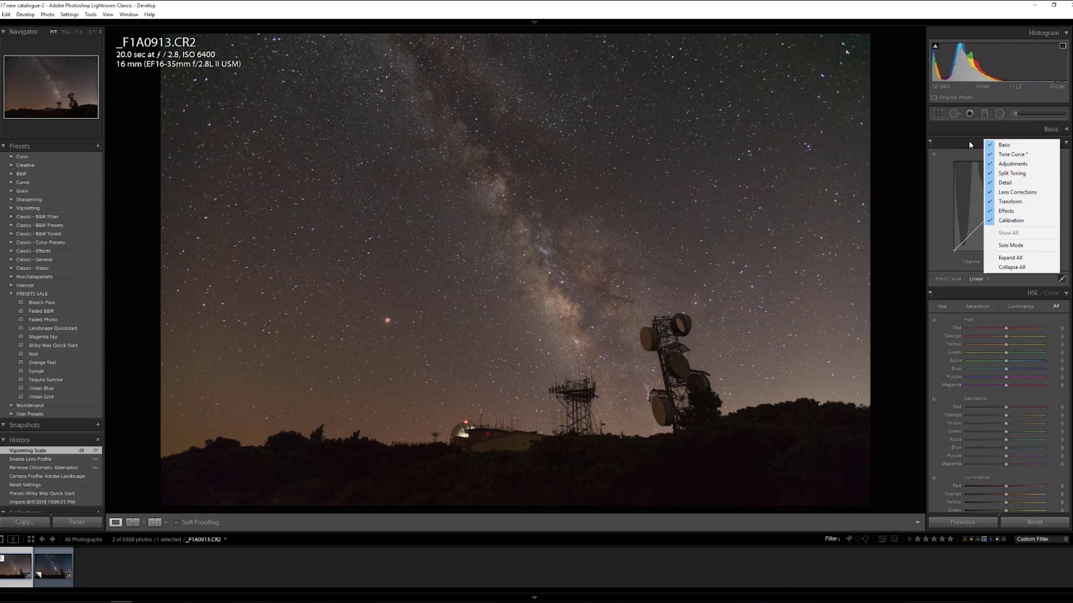
left_click(1019, 246)
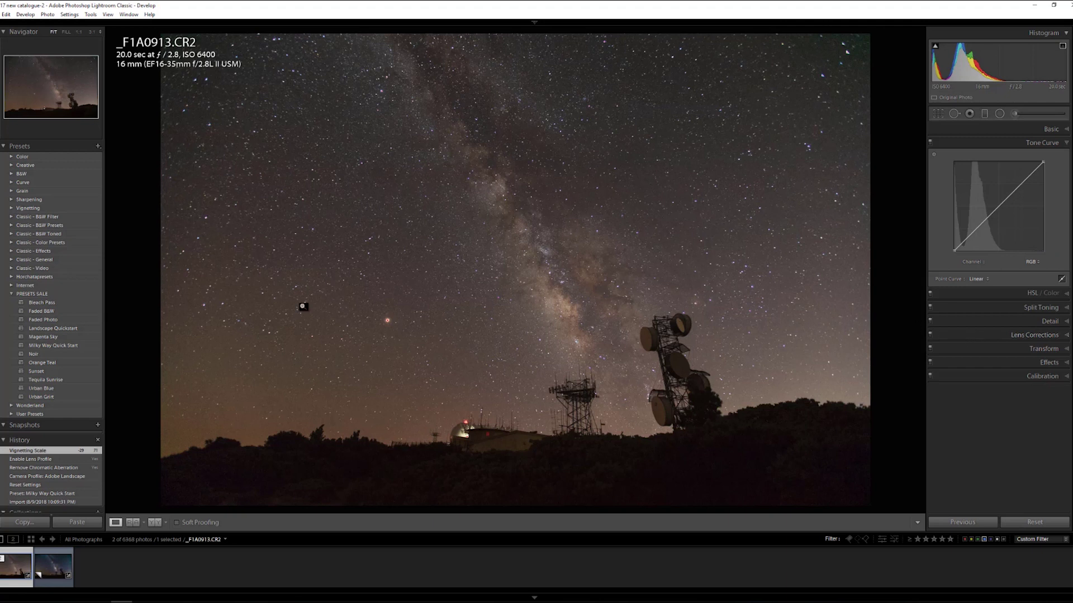
key("f")
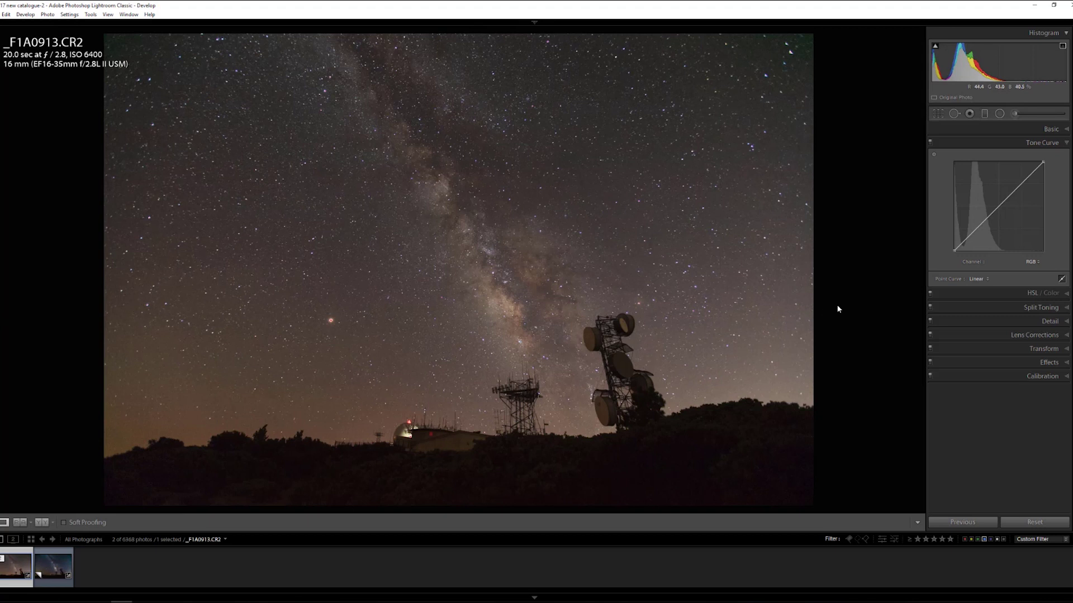
Step: Set the photo's Vibrance and Saturation both to +100 in the Basic adjustments
left_click(1052, 130)
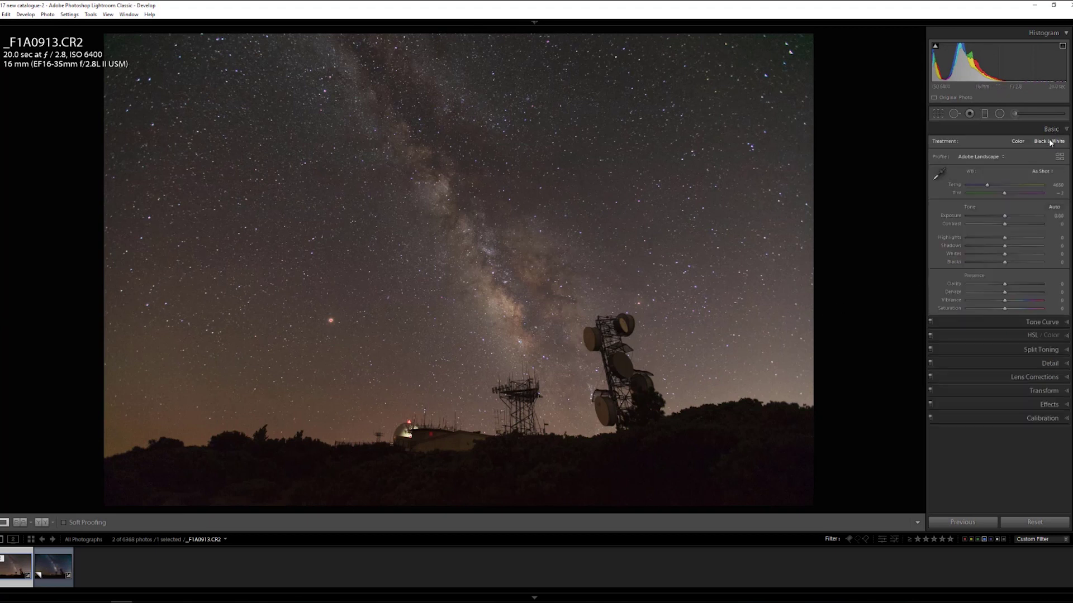
left_click(1047, 363)
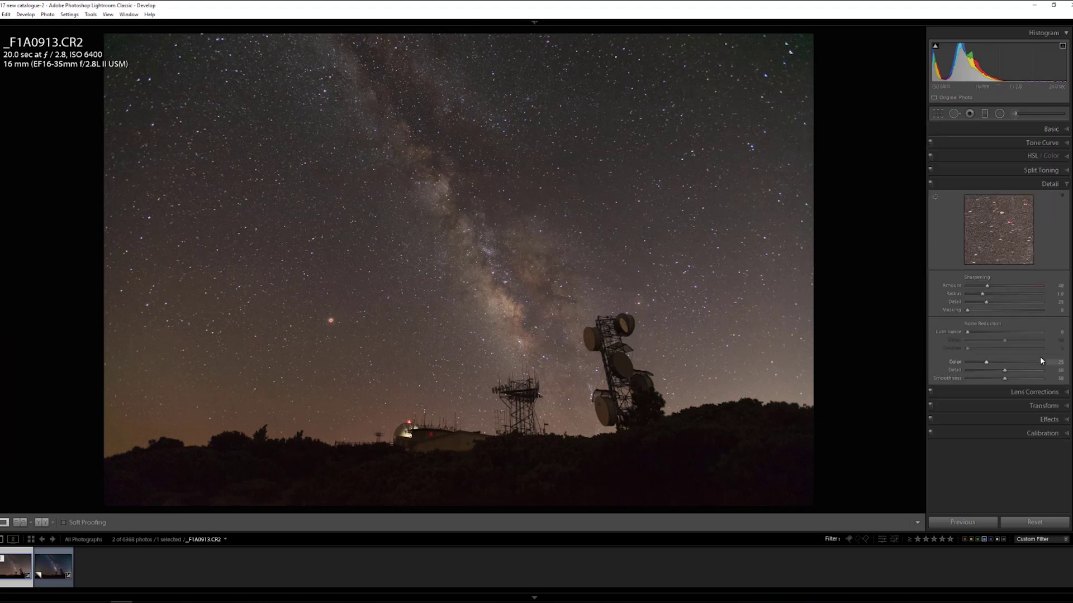
left_click(1037, 129)
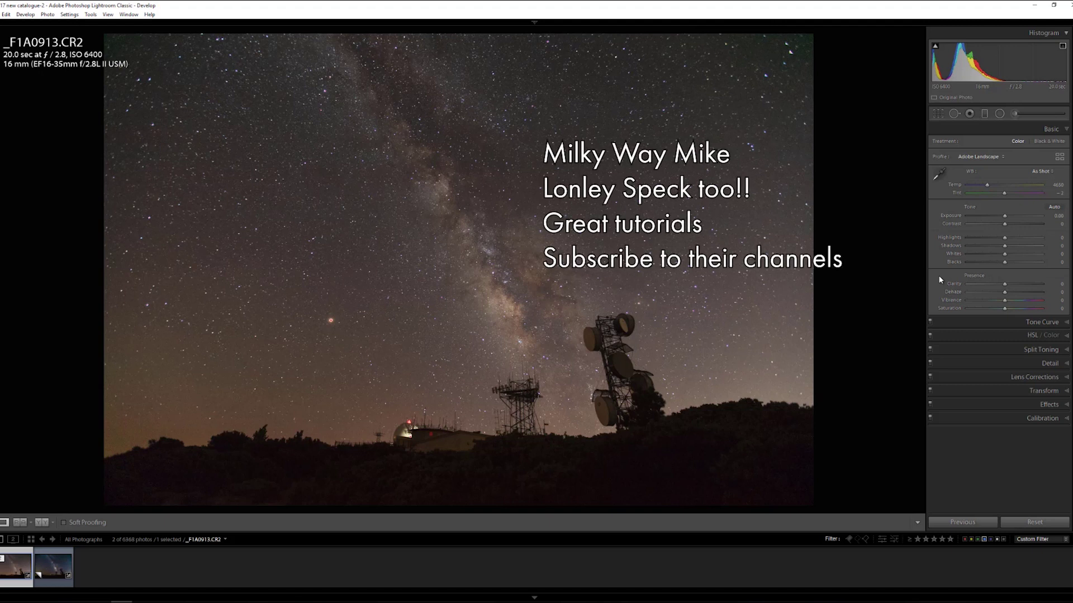
left_click_drag(1007, 304, 1050, 302)
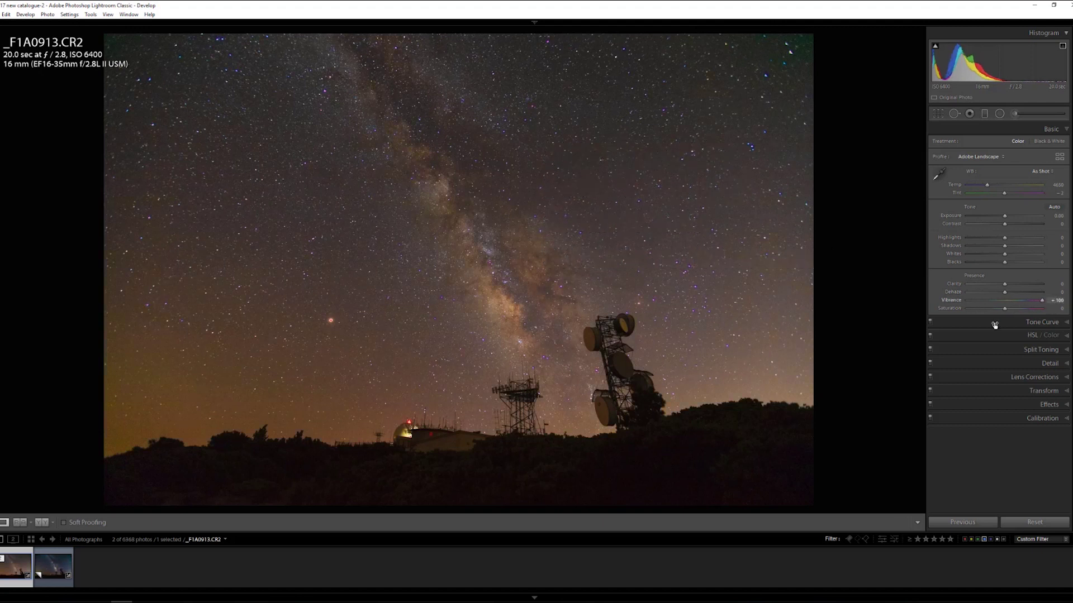
left_click_drag(1004, 308, 1061, 311)
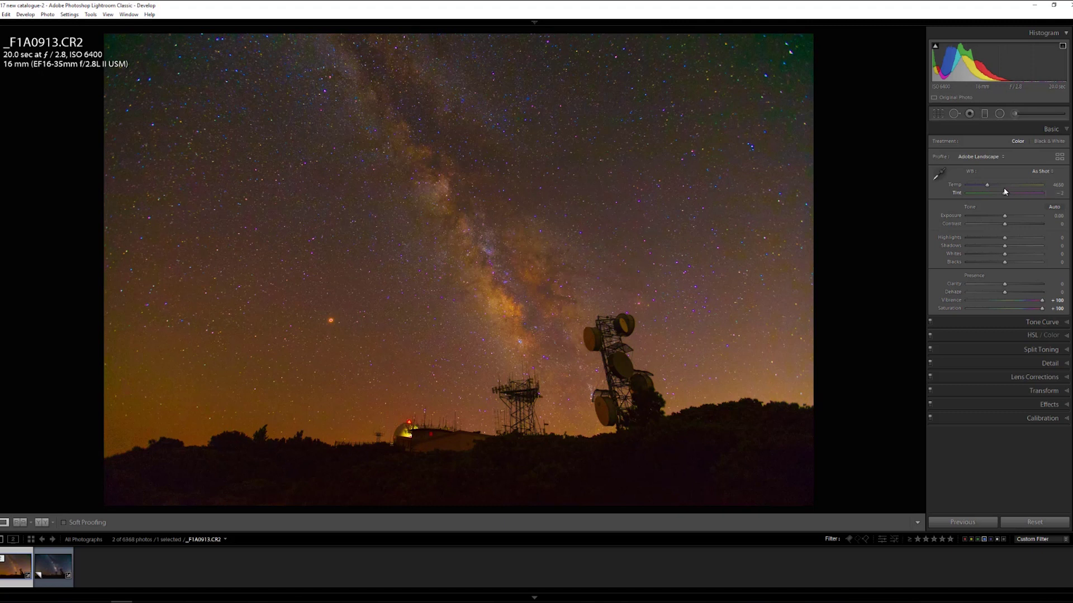
Step: Try cooler and warmer white balance on the photo, and set the Temp to 4000
left_click_drag(985, 186, 977, 186)
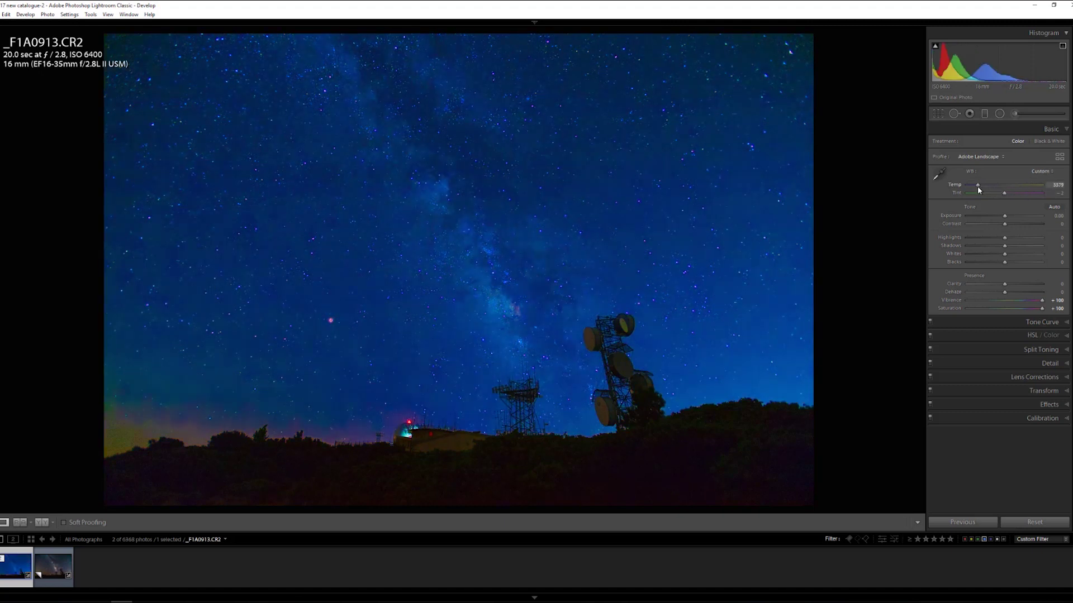
left_click_drag(977, 186, 1002, 185)
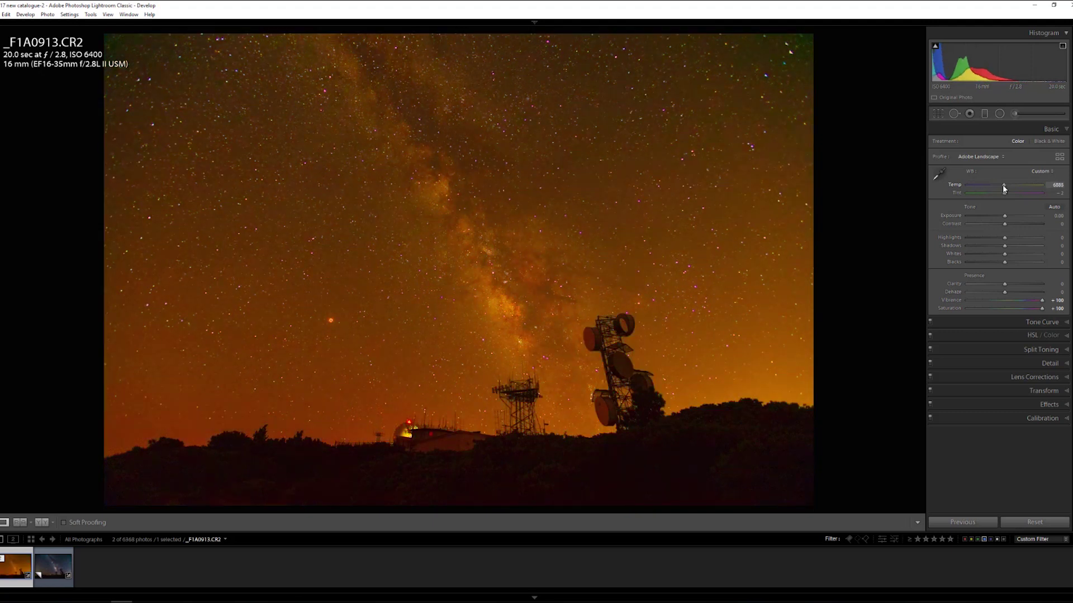
left_click_drag(1002, 184, 980, 189)
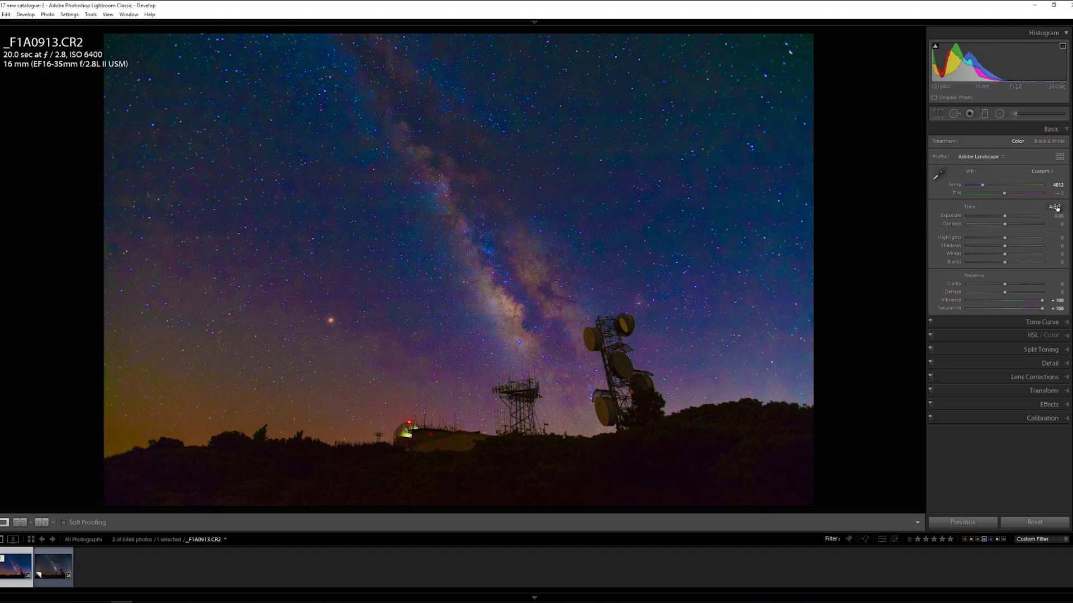
left_click(1060, 186)
type("4000")
key("Return")
Step: Try shifting the Tint toward magenta and toward green, and reset it to its default
left_click_drag(1003, 193, 1010, 193)
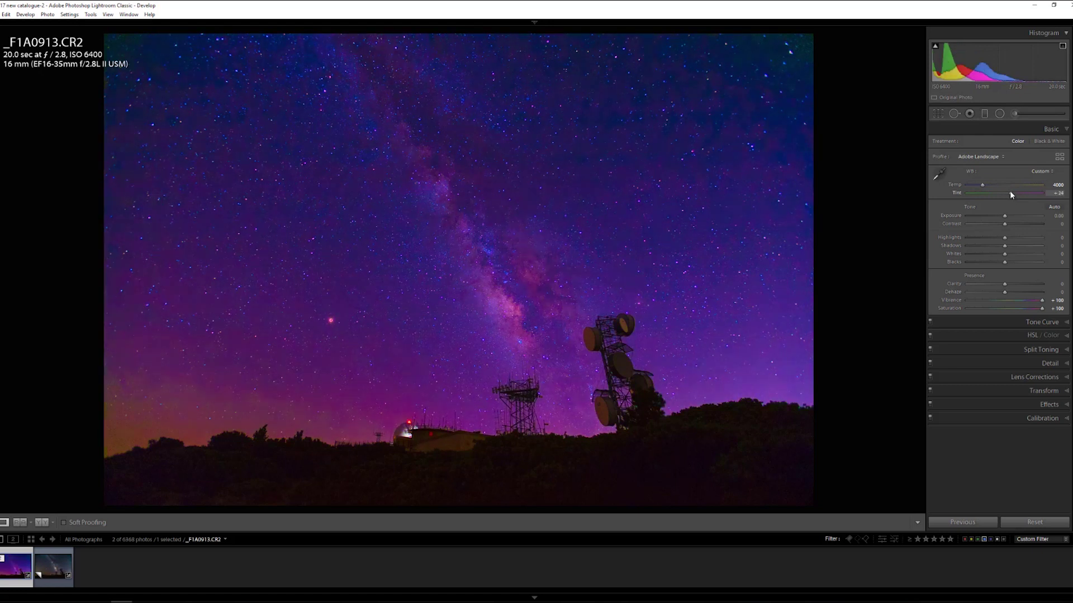
left_click_drag(1011, 193, 999, 193)
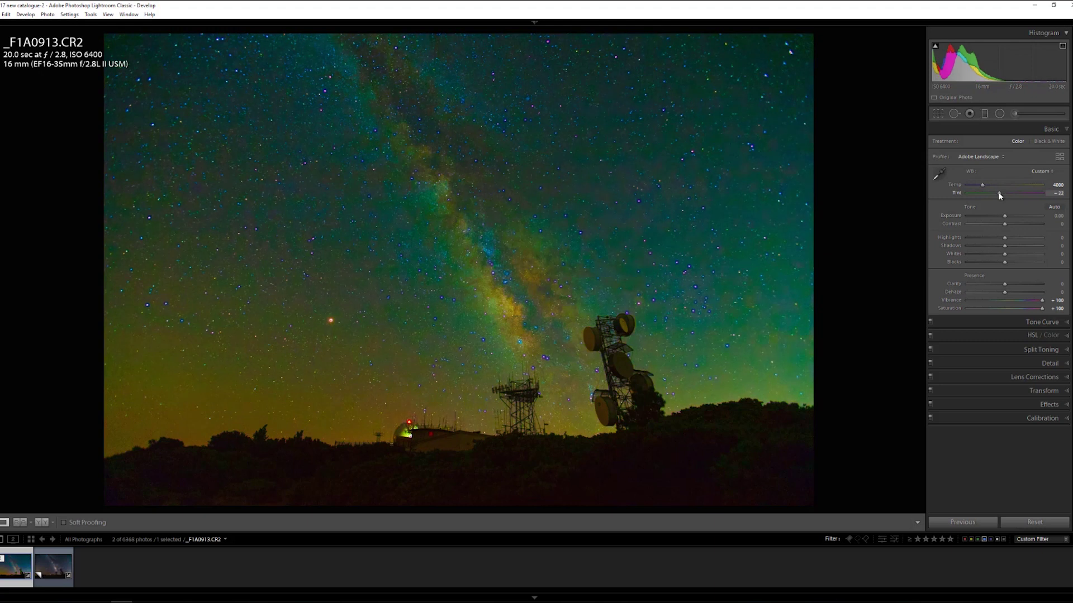
left_click_drag(999, 193, 1002, 194)
double_click(1003, 192)
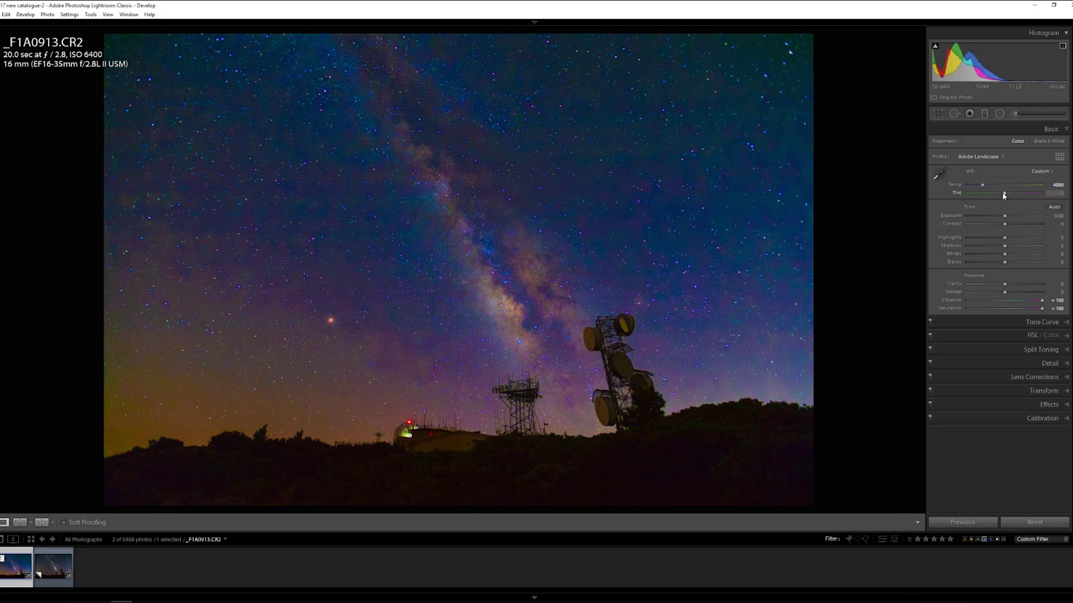
left_click_drag(1002, 192, 1002, 195)
Step: Reset the photo's Vibrance and Saturation to 0
scroll(1004, 194, "up", 5)
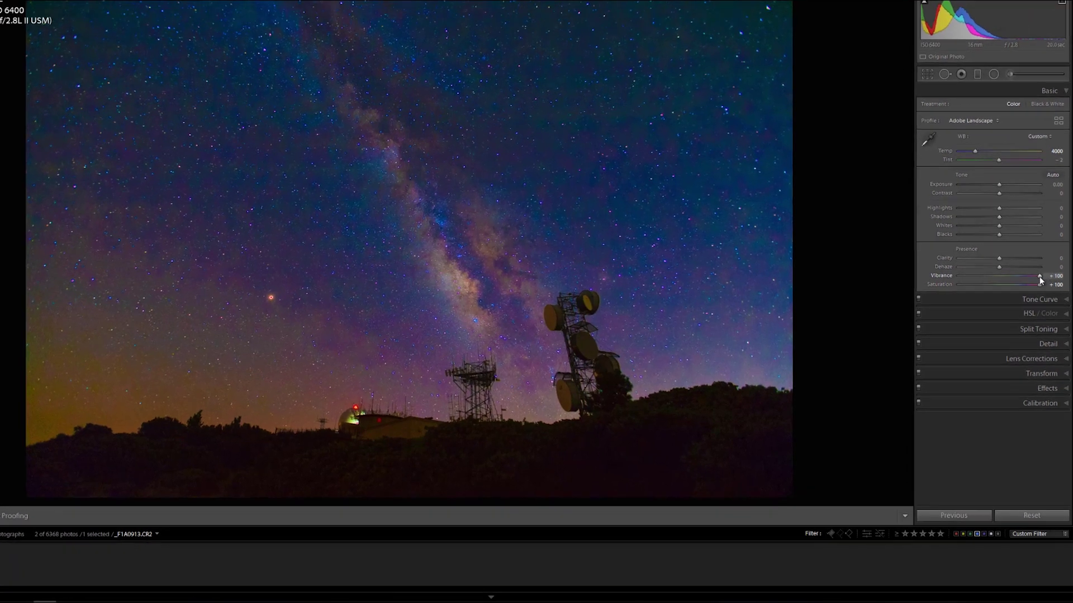
double_click(1039, 276)
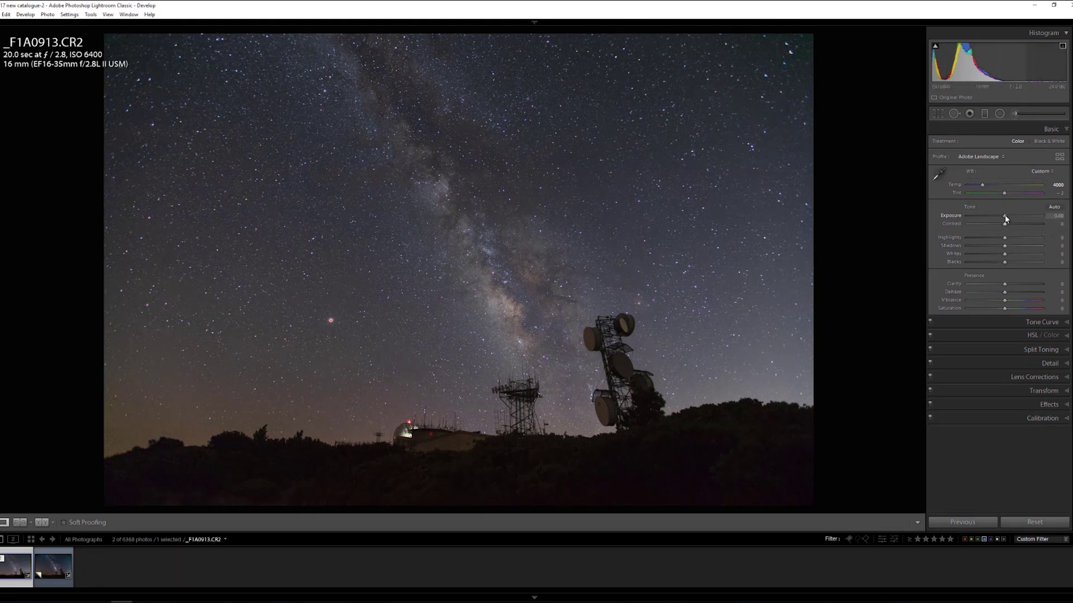
Step: Set Exposure to +0.63, Contrast to +66, Highlights to -60, Shadows to +37, Whites to -24 and Blacks to +39
left_click_drag(1004, 216, 1009, 217)
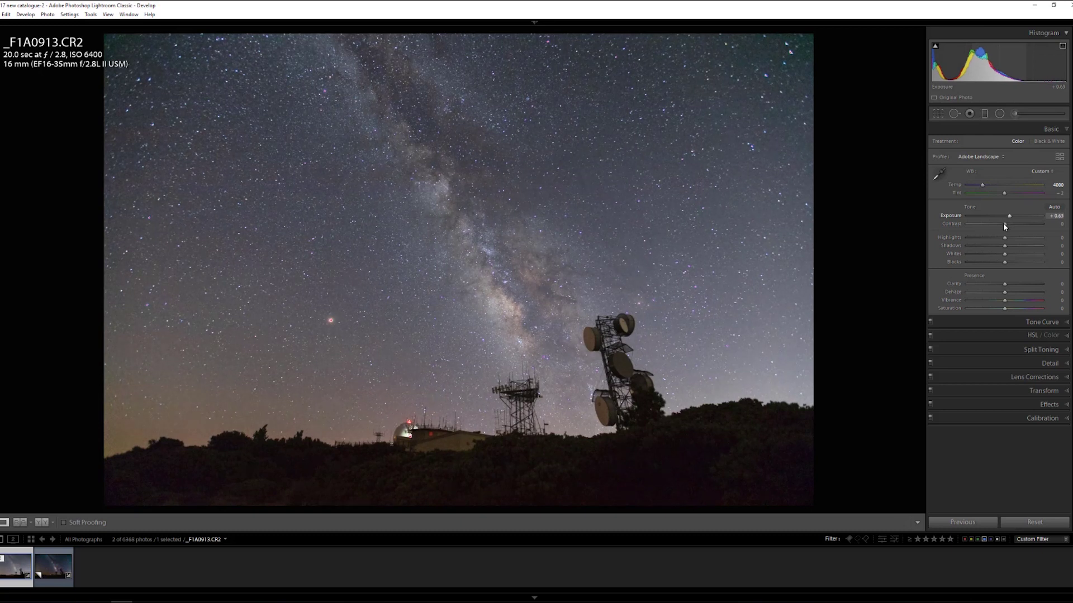
left_click_drag(1006, 224, 1031, 225)
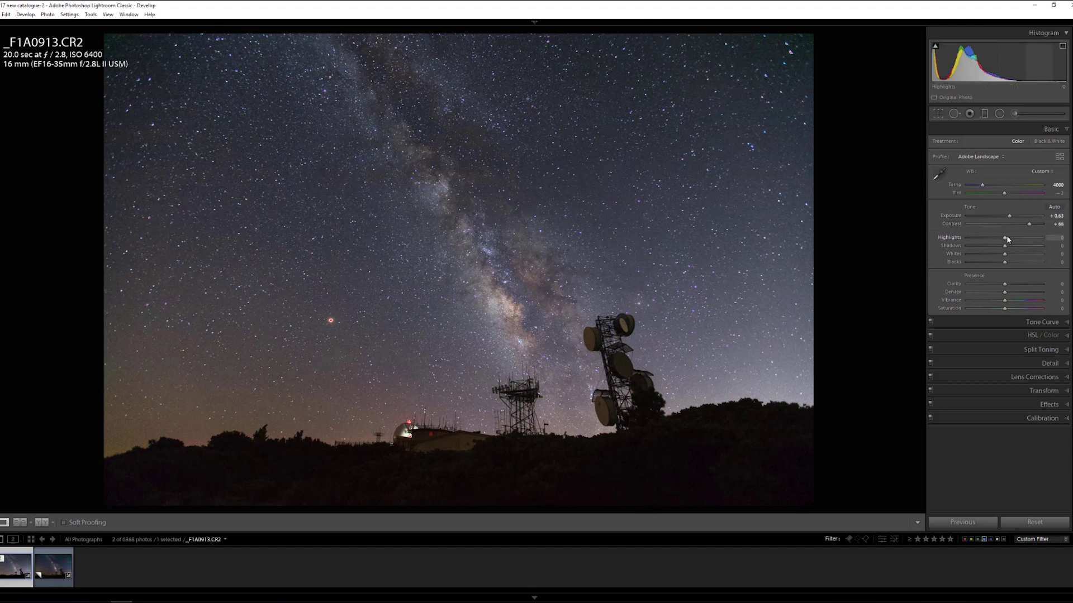
mouse_move(1003, 237)
left_mouse_down()
mouse_move(1026, 237)
mouse_move(973, 240)
mouse_move(982, 237)
left_mouse_up()
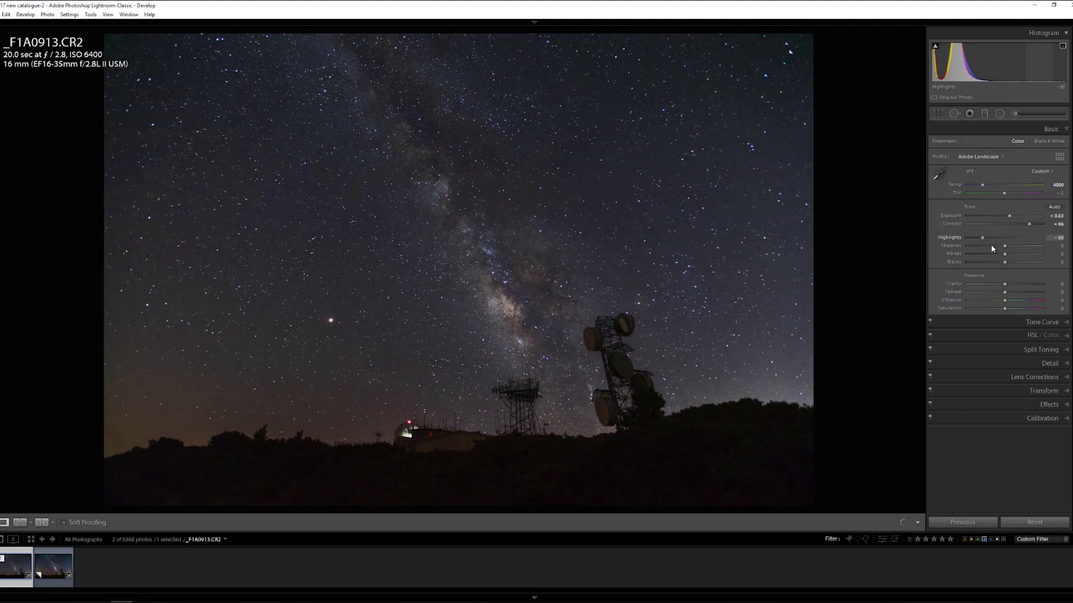
mouse_move(1005, 255)
left_mouse_down()
mouse_move(992, 254)
mouse_move(1007, 254)
mouse_move(999, 253)
mouse_move(1007, 244)
mouse_move(998, 255)
left_mouse_up()
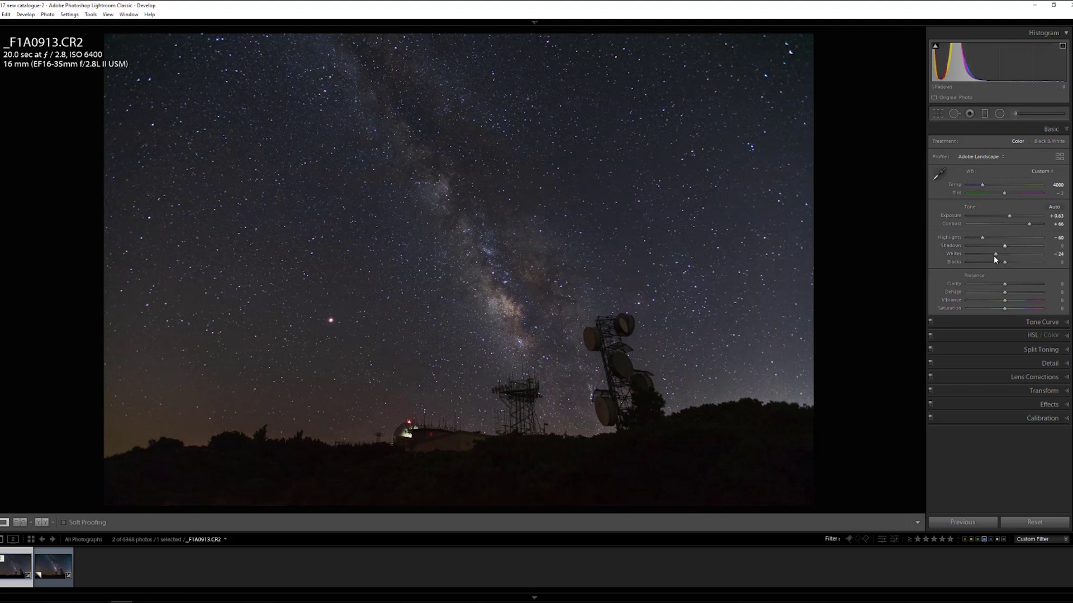
left_click_drag(1003, 247, 1020, 261)
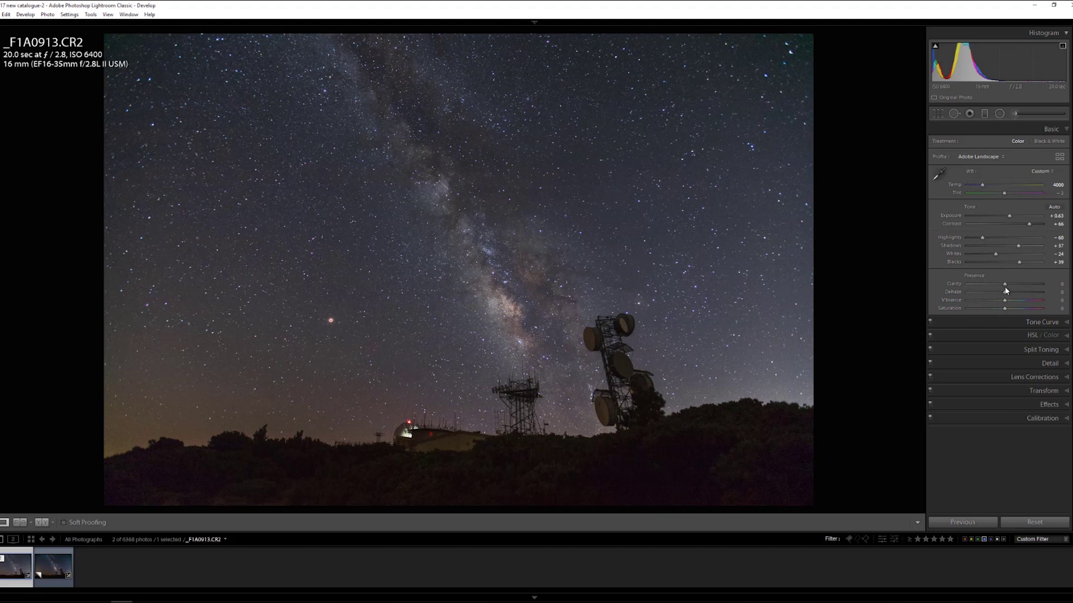
Step: Set the photo's Clarity to +43, Dehaze to +48, Vibrance to +21 and Saturation to +14
left_click_drag(1015, 284, 1020, 286)
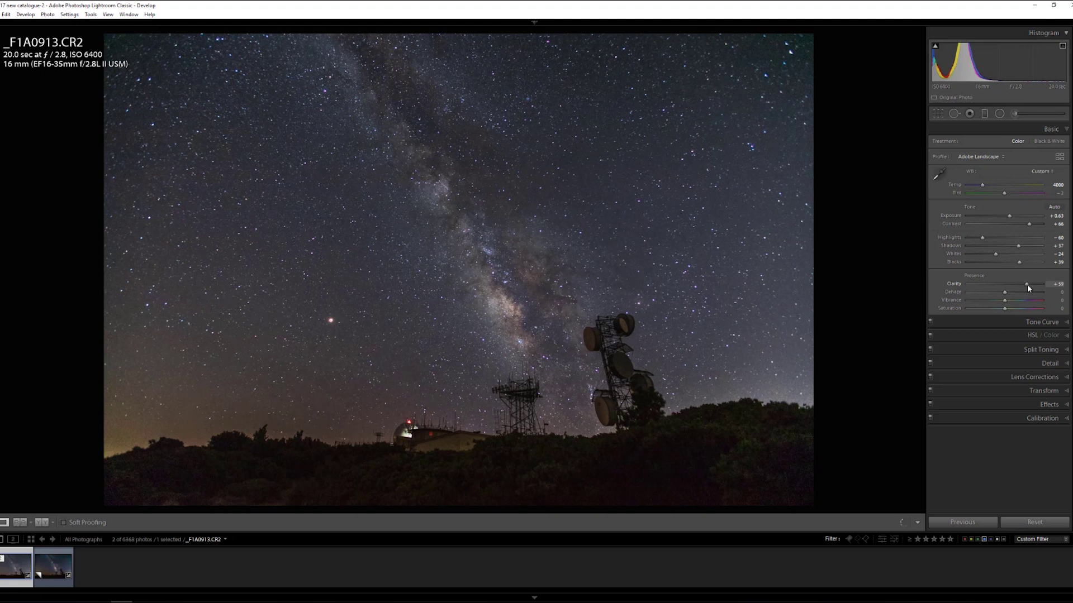
left_click_drag(1030, 289, 1022, 293)
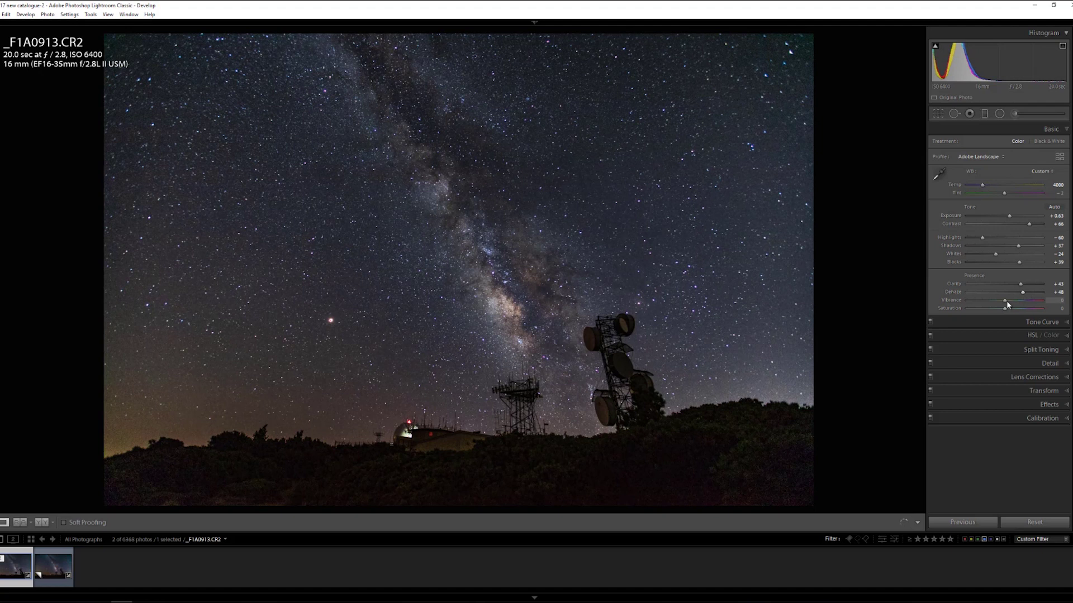
mouse_move(1013, 301)
left_mouse_down()
mouse_move(1041, 302)
mouse_move(1020, 304)
left_mouse_up()
left_click_drag(1004, 309, 1008, 310)
Step: Reset all develop settings to compare with the unedited photo, and undo the reset to restore the edits
left_click(1033, 523)
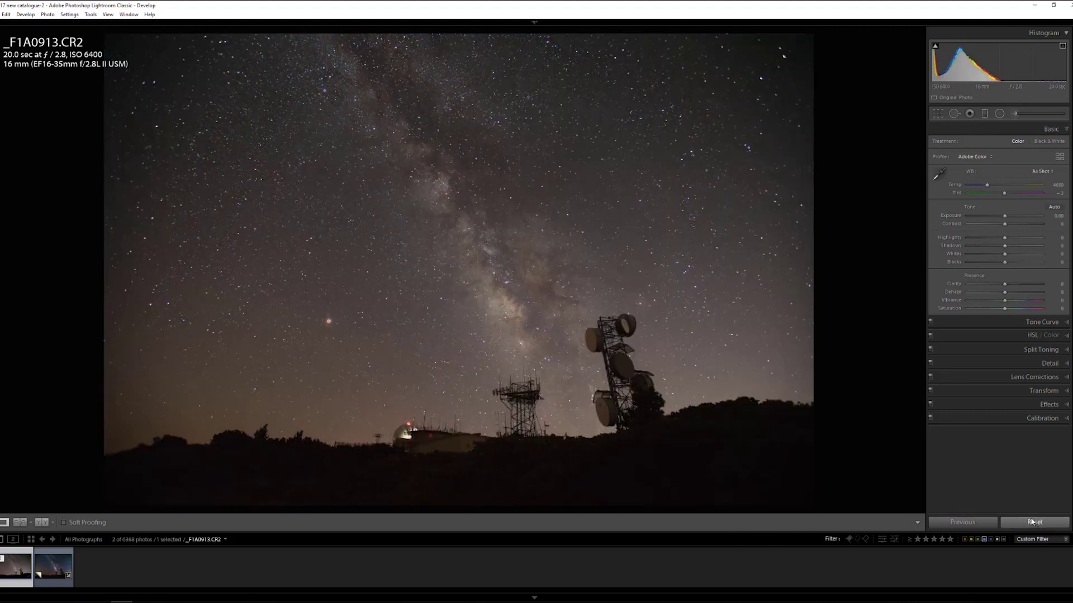
key("ctrl+z")
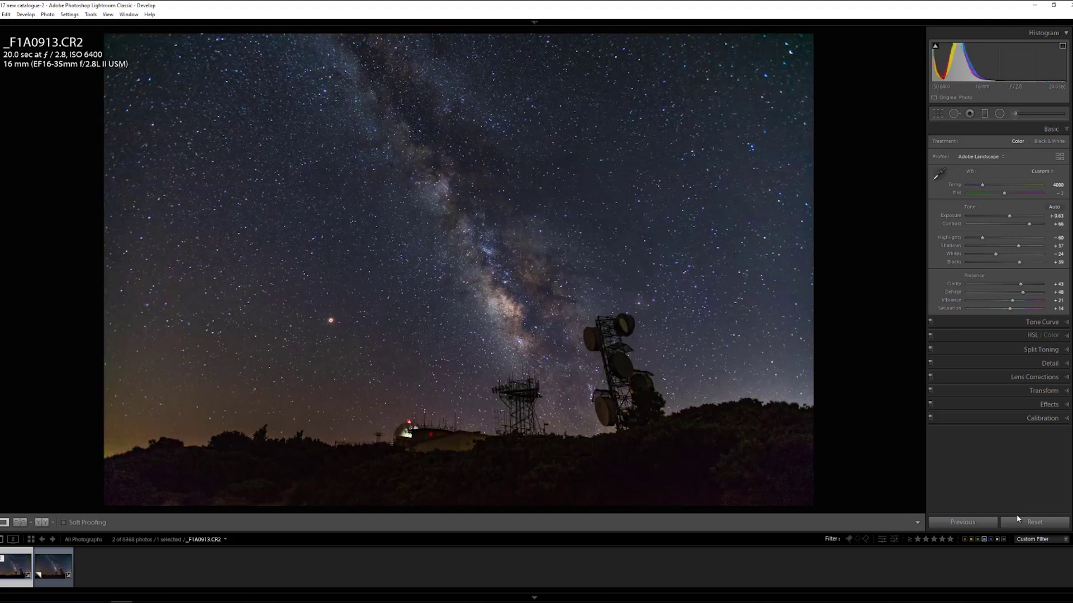
key("ctrl+z")
key("ctrl+y")
key("ctrl+y")
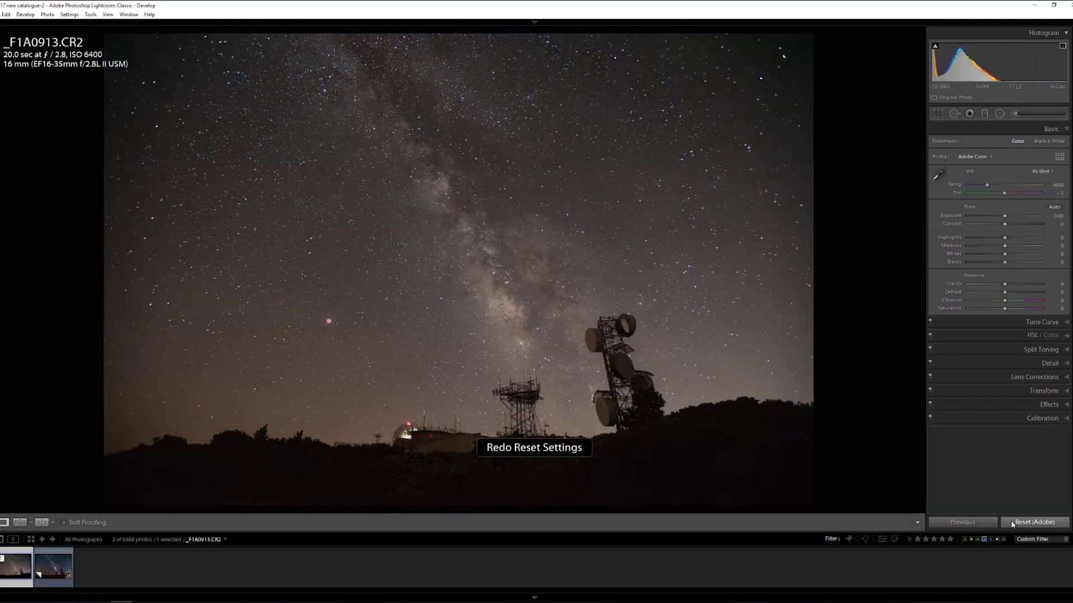
key("ctrl+z")
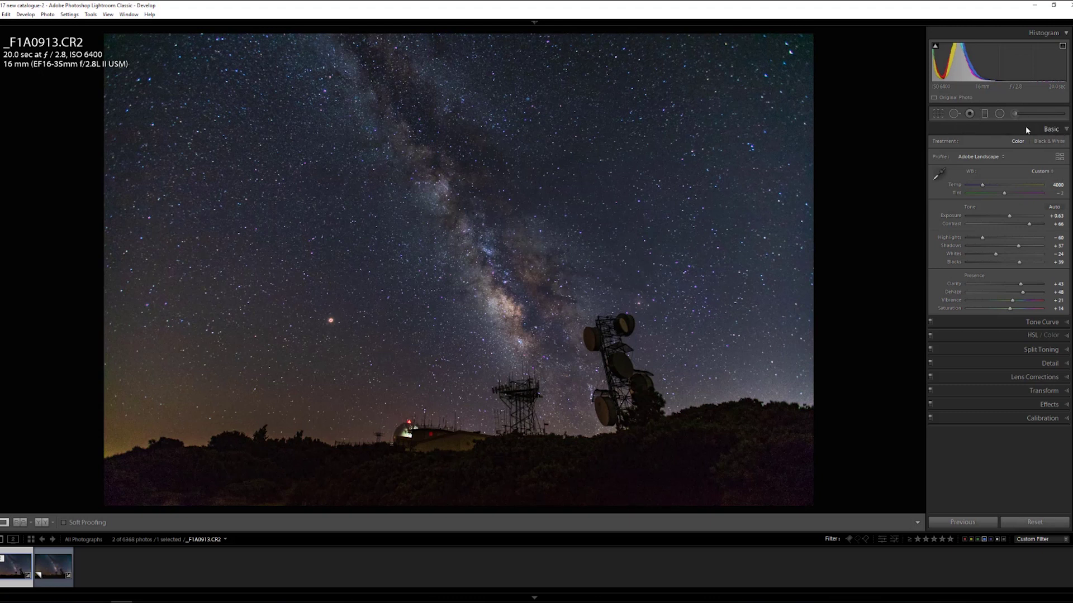
Step: Review the Lens Corrections settings, and expand the Tone Curve adjustments
left_click(1042, 379)
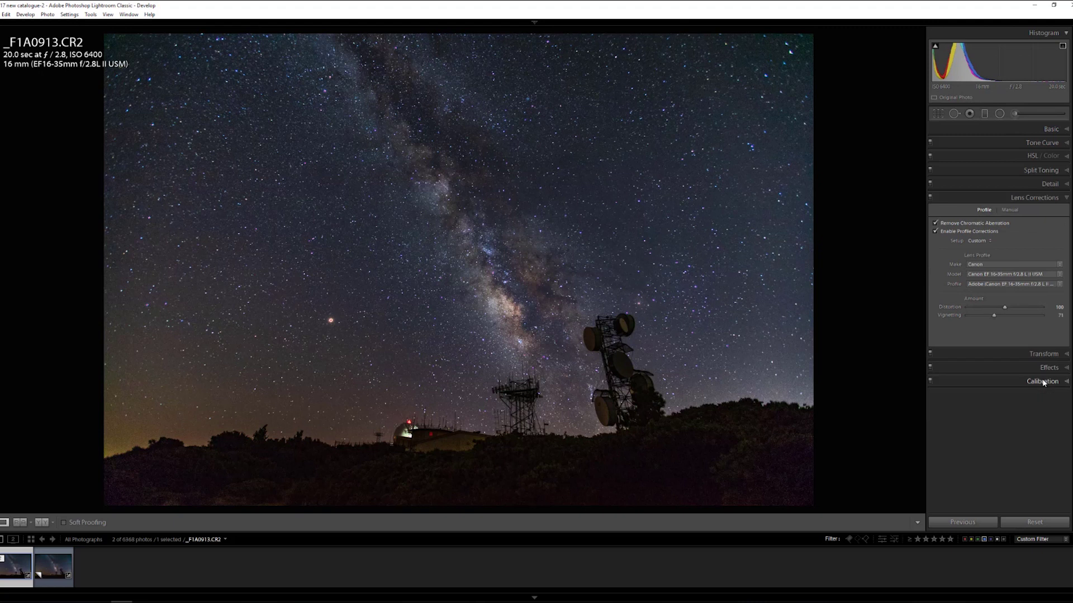
left_click(1038, 199)
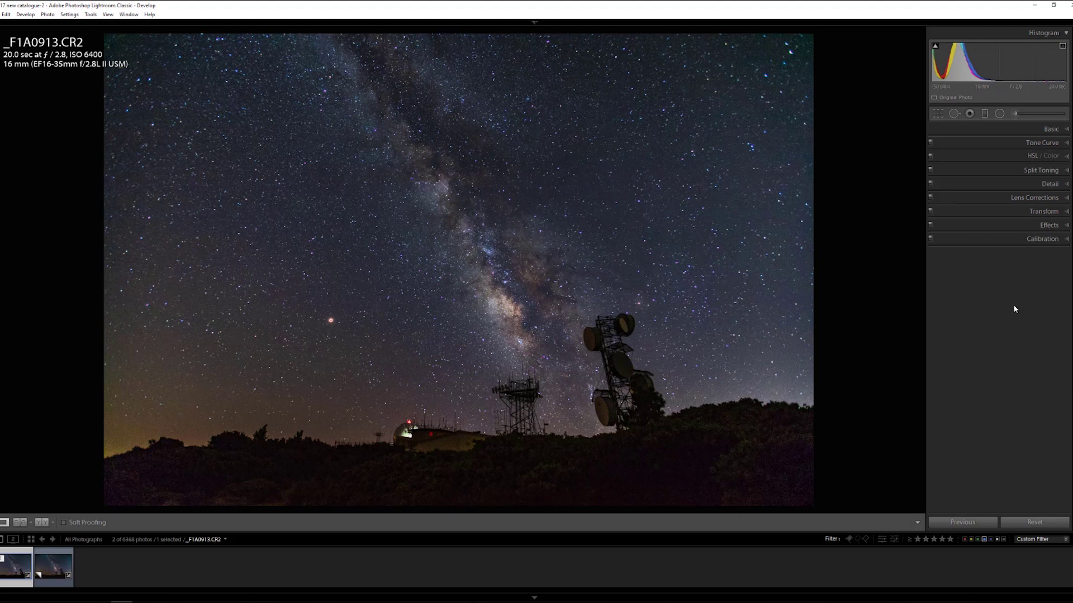
left_click(1043, 144)
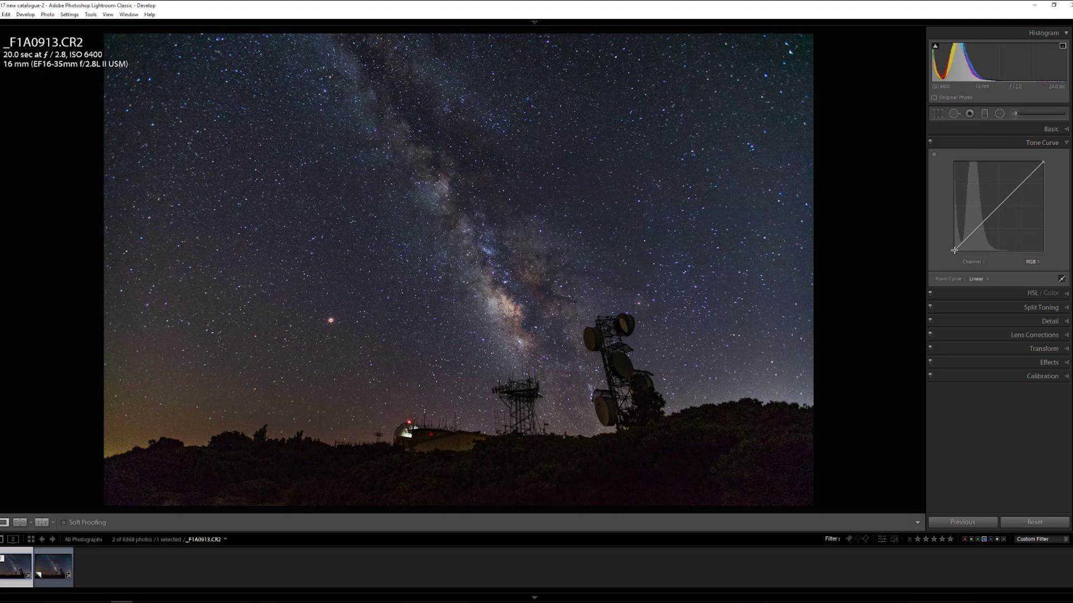
Step: Try an RGB point curve with shadow, midtone and highlight points, raising the midtone point slightly
mouse_move(952, 252)
left_mouse_down()
mouse_move(979, 222)
mouse_move(941, 255)
left_mouse_up()
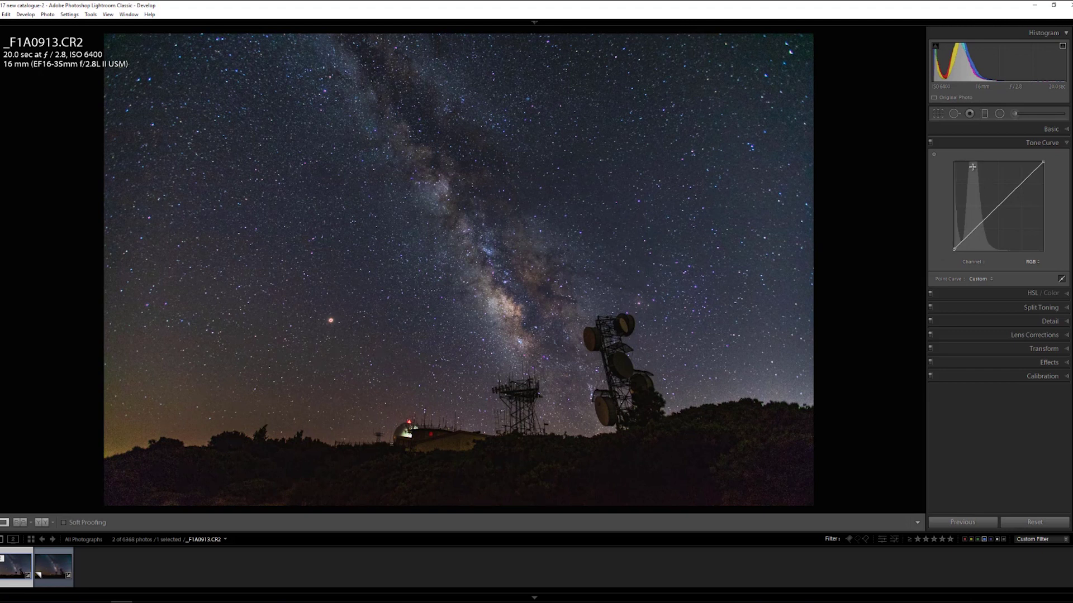
left_click(970, 231)
left_click_drag(972, 238, 977, 263)
left_click(999, 206)
left_click(1028, 178)
left_click(973, 229)
mouse_move(998, 206)
left_mouse_down()
mouse_move(985, 199)
mouse_move(995, 202)
left_mouse_up()
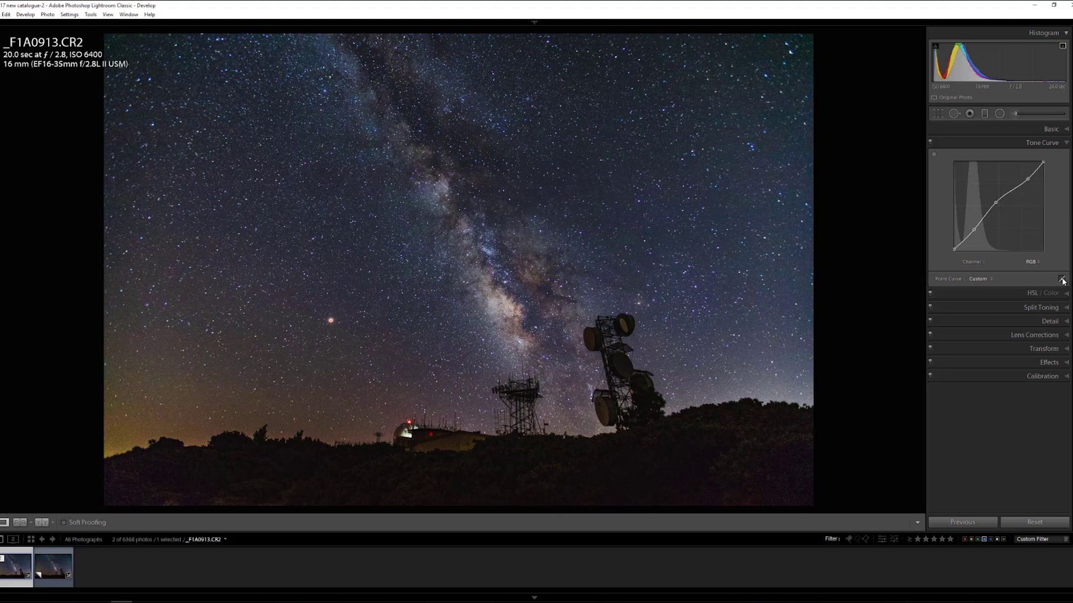
Step: Check the region-based tone curve controls, return to point curve editing and delete the added curve points
left_click(1061, 279)
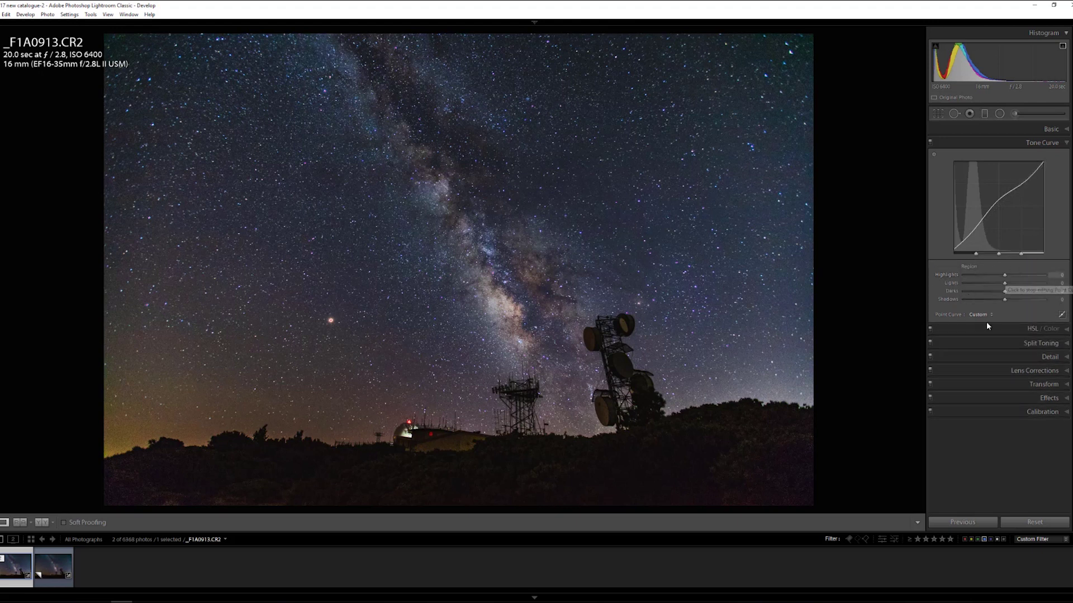
left_click(1062, 315)
left_click_drag(978, 224, 997, 205)
double_click(996, 203)
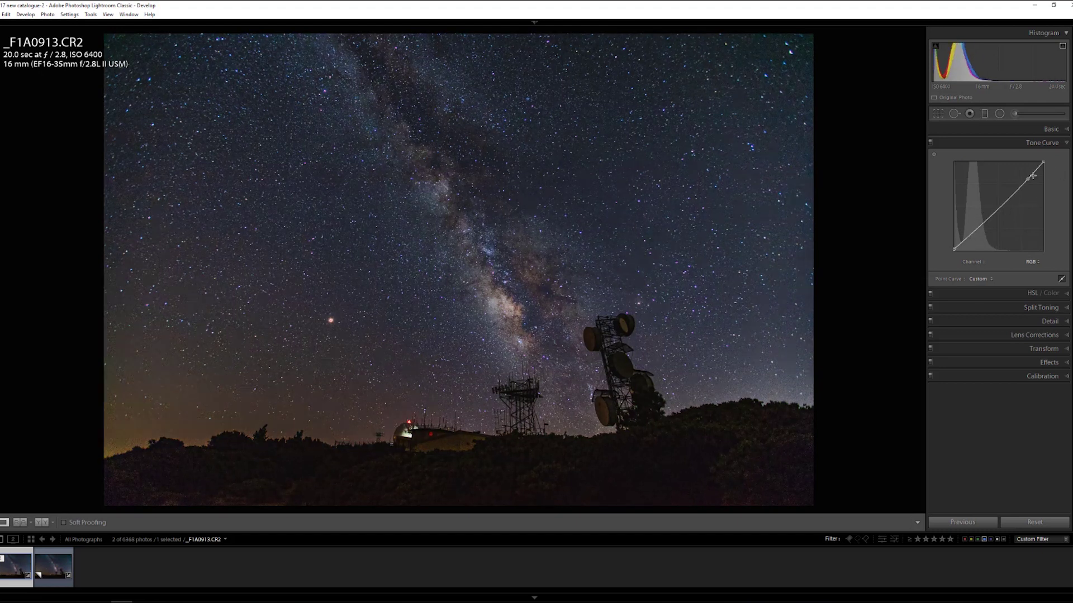
left_click_drag(1028, 179, 1030, 181)
double_click(1030, 181)
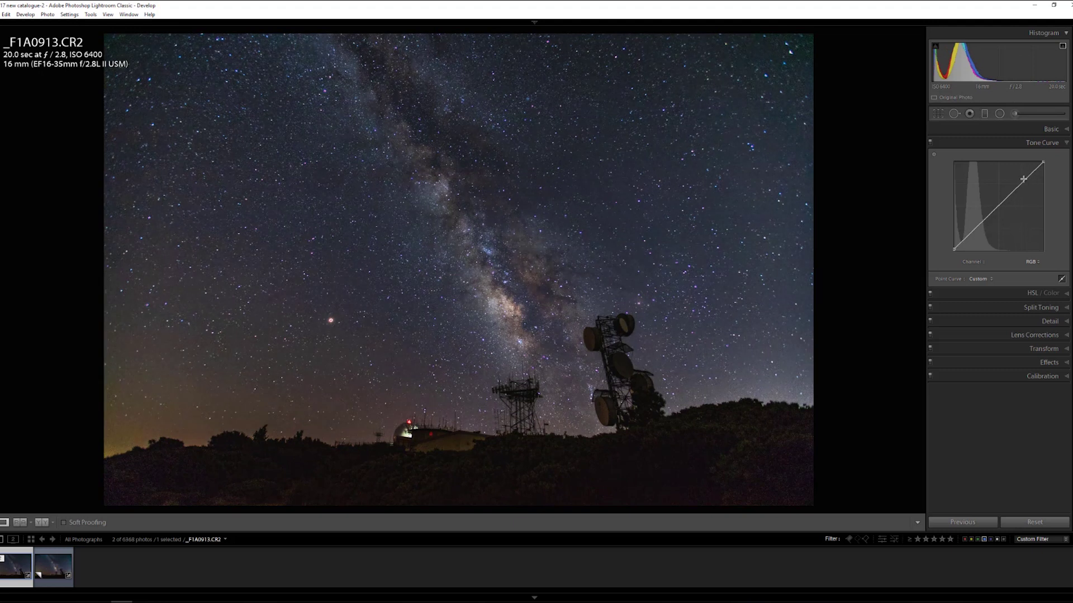
Step: Shape an S-curve on the RGB channel by lowering a shadow point and raising two points in the brighter tones
left_click(1008, 197)
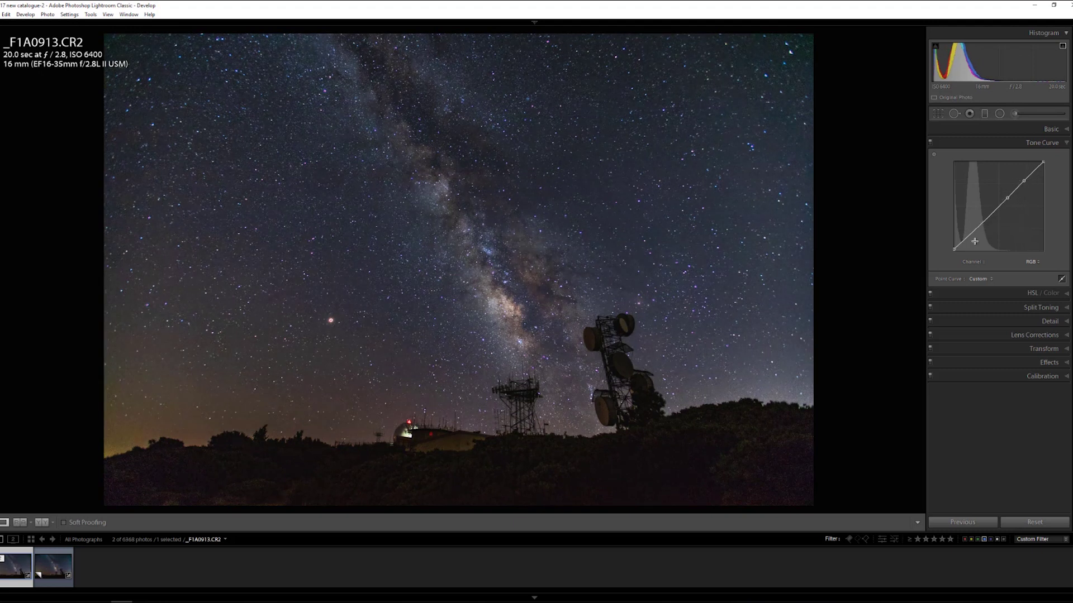
left_click_drag(970, 234, 969, 236)
left_click_drag(968, 238, 969, 240)
left_click_drag(1008, 199, 1021, 180)
left_click_drag(1007, 193, 1006, 193)
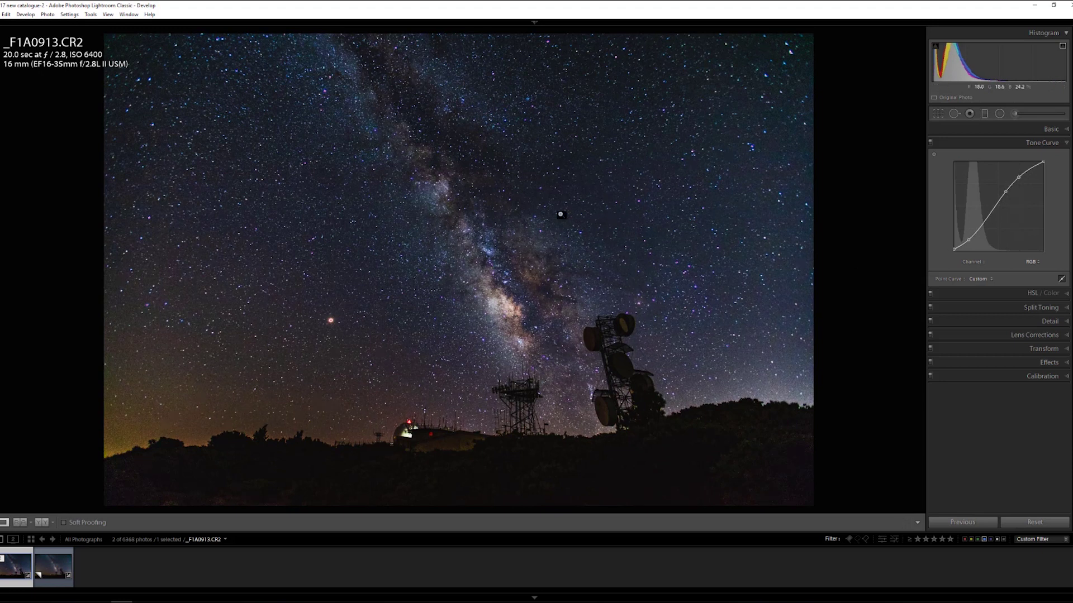
Step: Compare the Milky Way's star detail at close range with the tone curve adjustment off and on
left_click(548, 236)
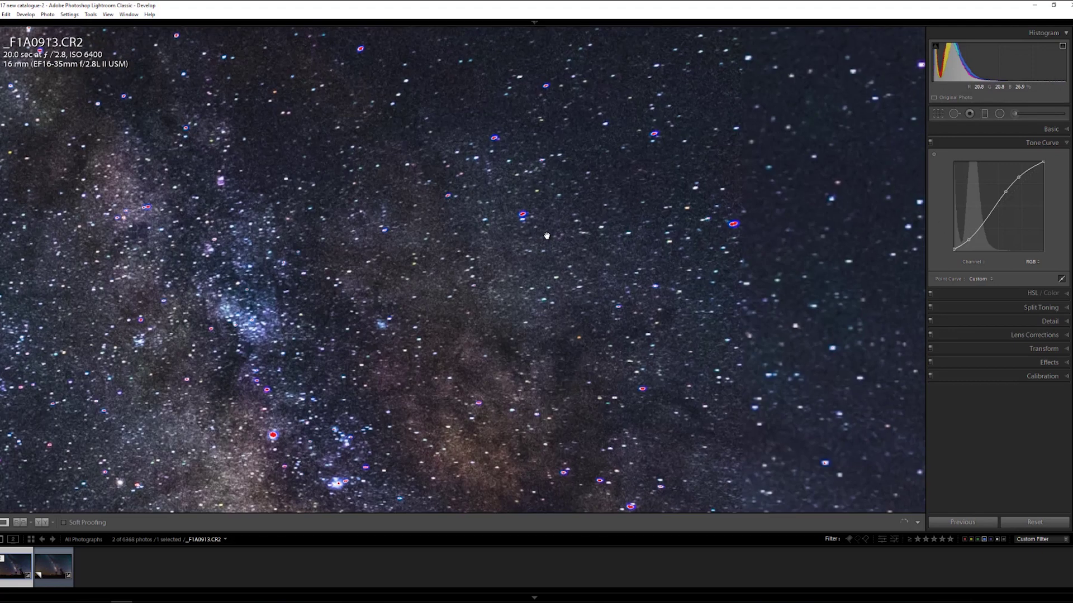
left_click(930, 144)
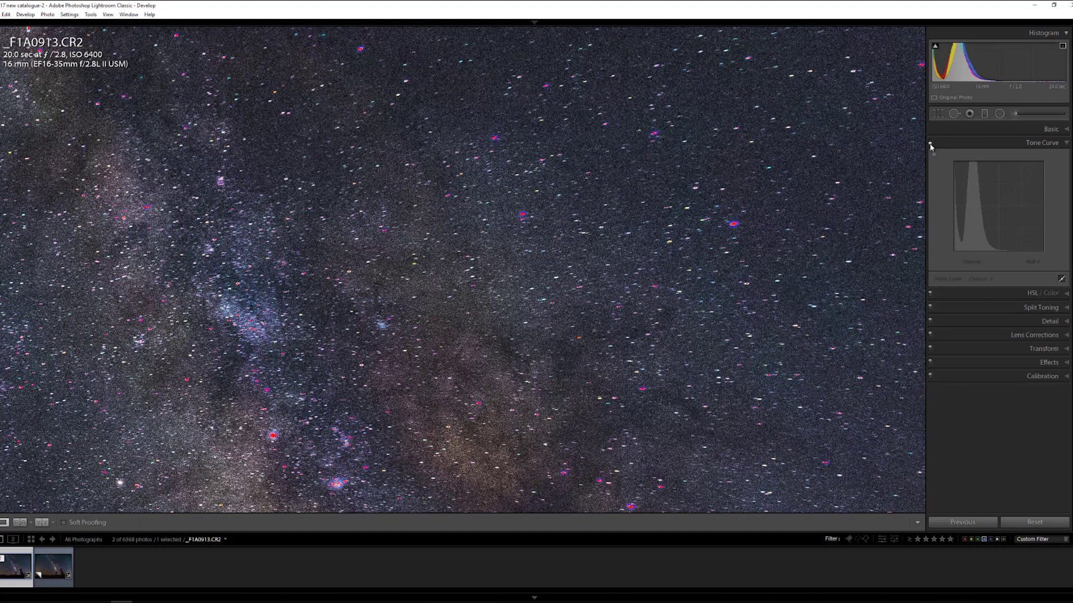
left_click(930, 144)
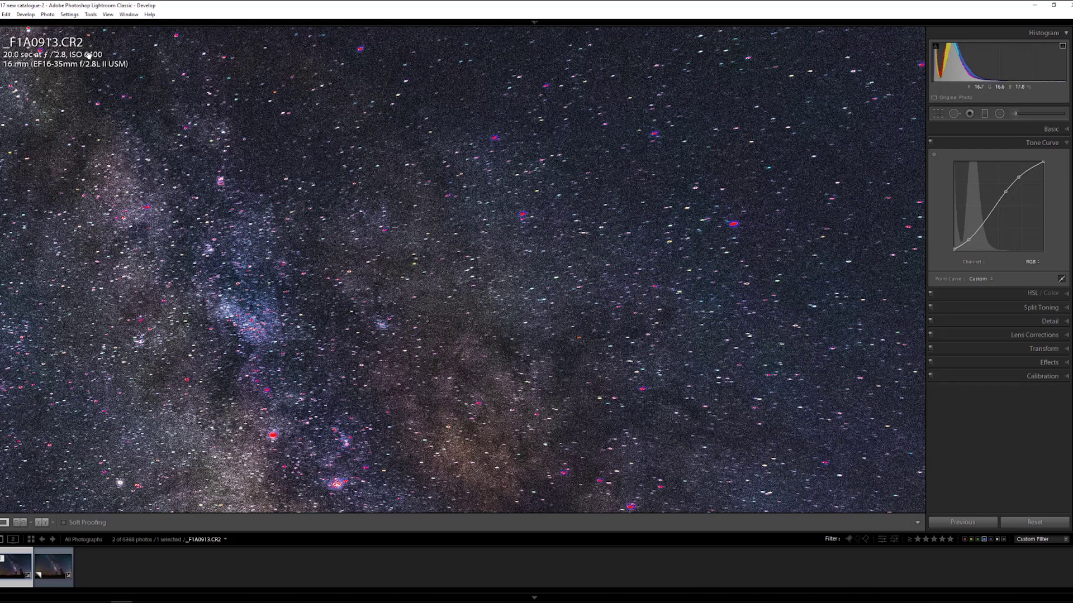
left_click(420, 241)
left_click(420, 241)
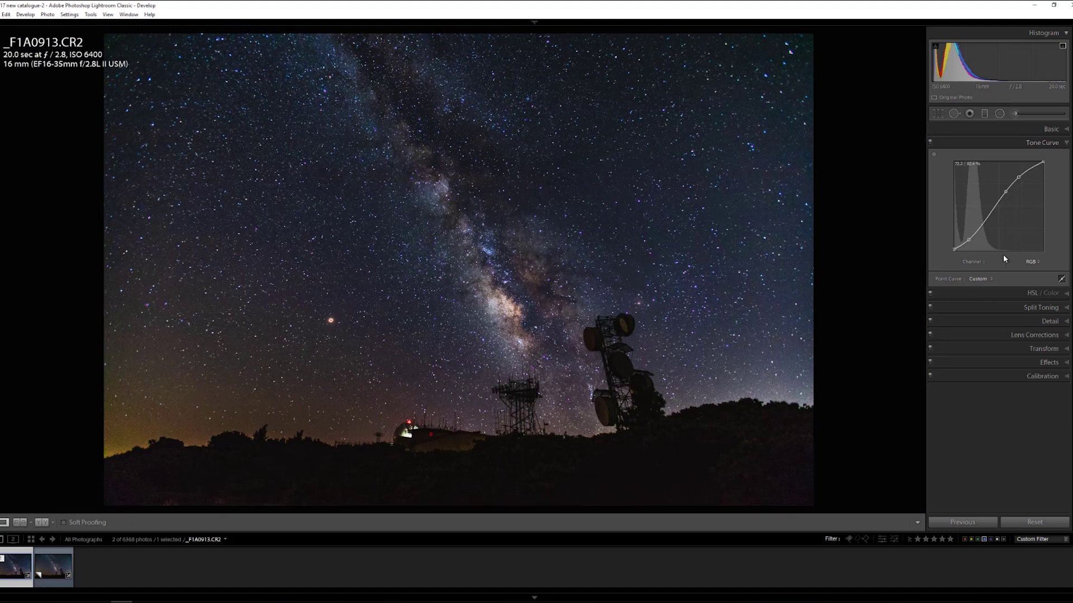
Step: Switch the point curve to the Red channel
left_click(1031, 261)
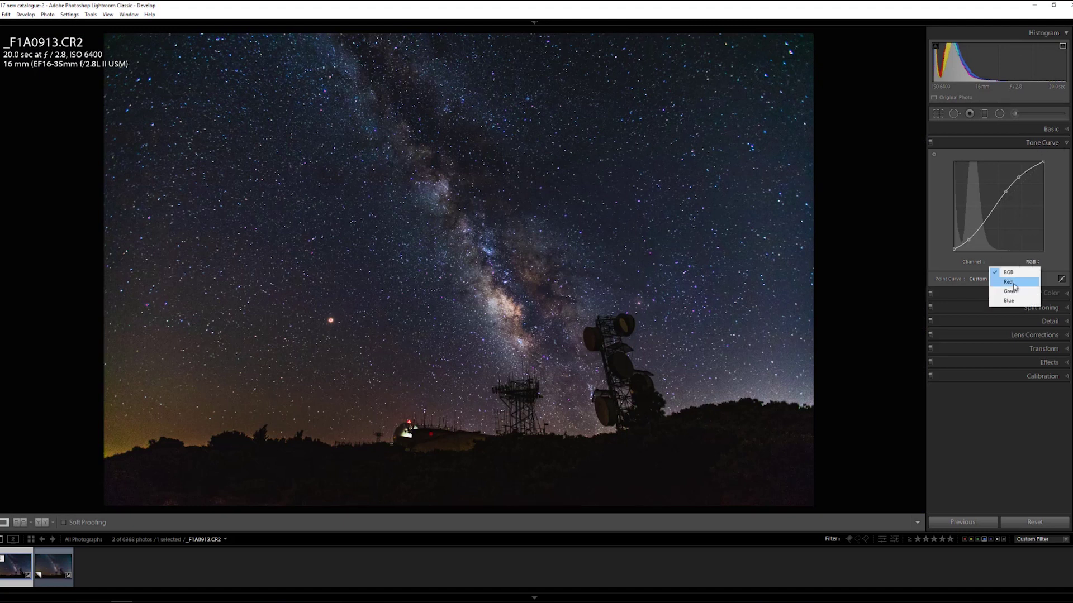
left_click(1035, 262)
left_click(1035, 262)
left_click(1009, 286)
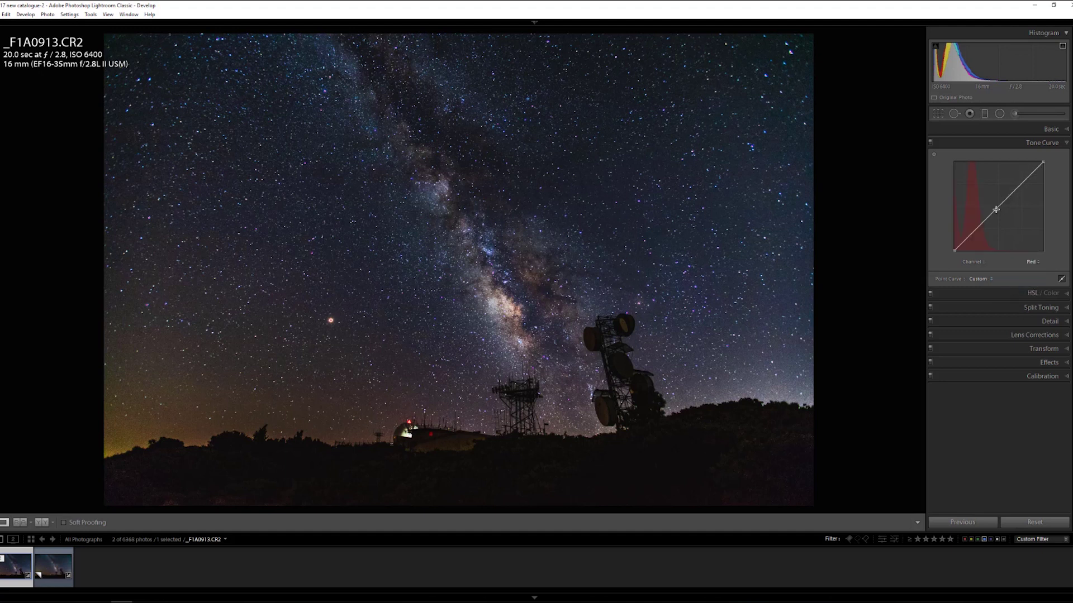
Step: Try pulling the midtones of the Red channel curve far down and reset the curve to a straight line
left_click_drag(997, 214, 997, 209)
left_click_drag(1000, 223, 1012, 228)
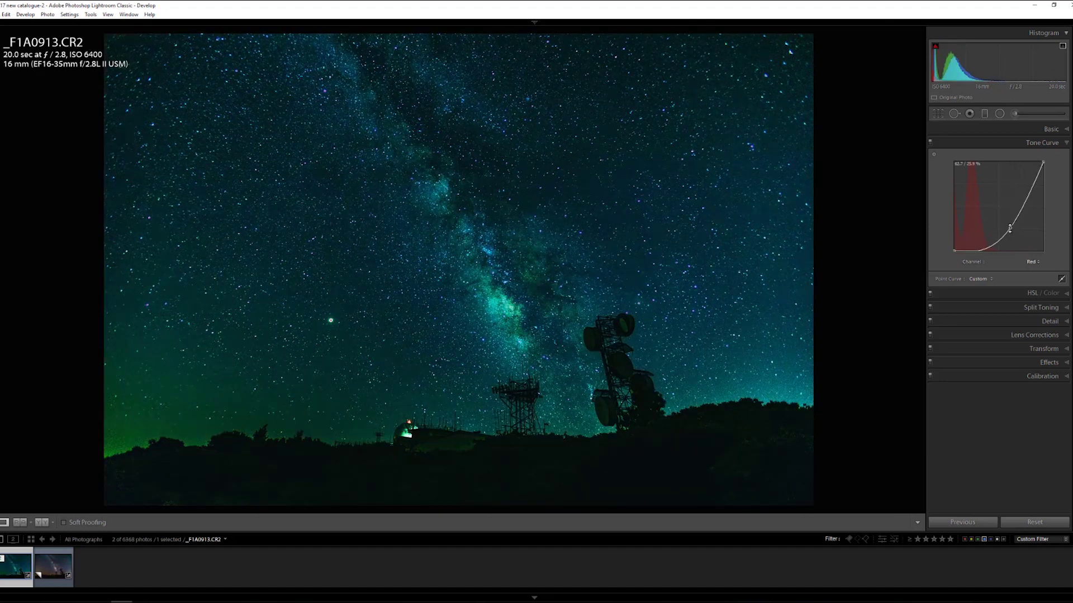
double_click(1009, 227)
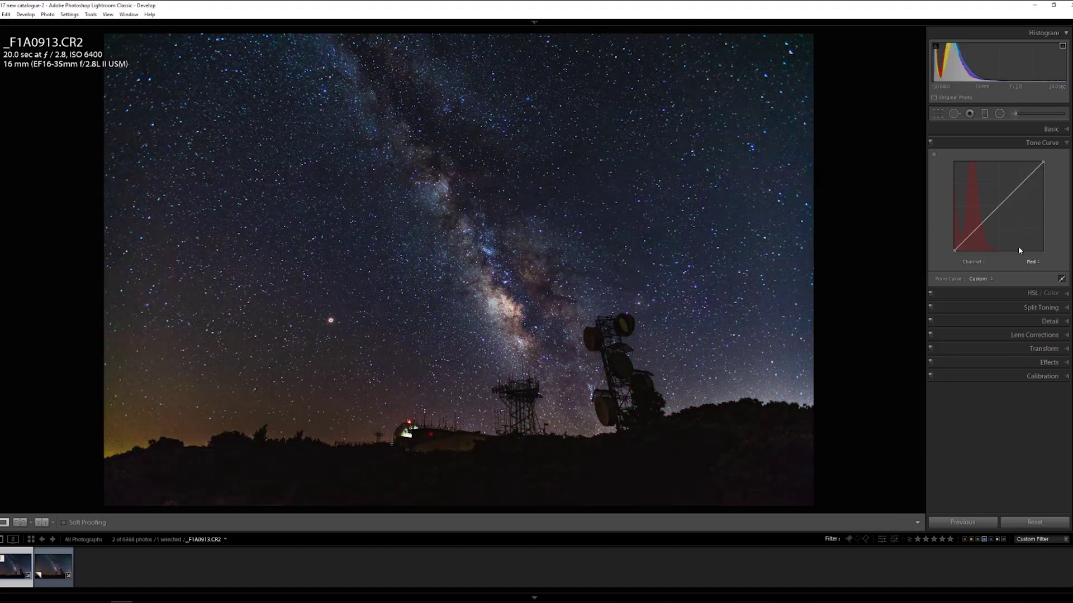
Step: Make a slight midpoint adjustment on the Green channel point curve and another on the Blue channel curve
left_click(1031, 262)
left_click(1025, 289)
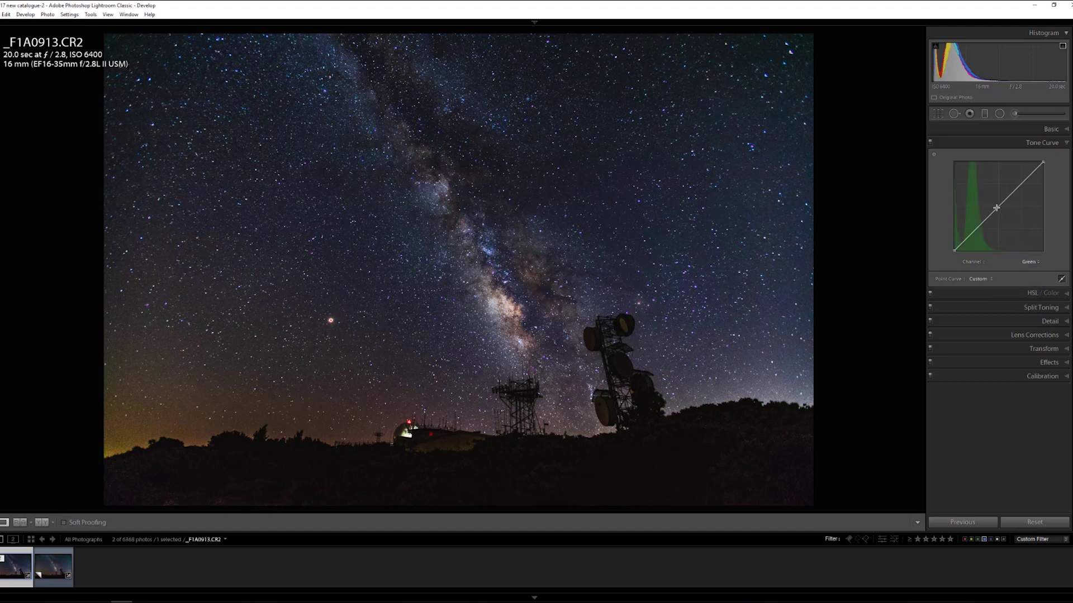
left_click_drag(994, 209, 996, 209)
left_click(1027, 262)
left_click(1028, 299)
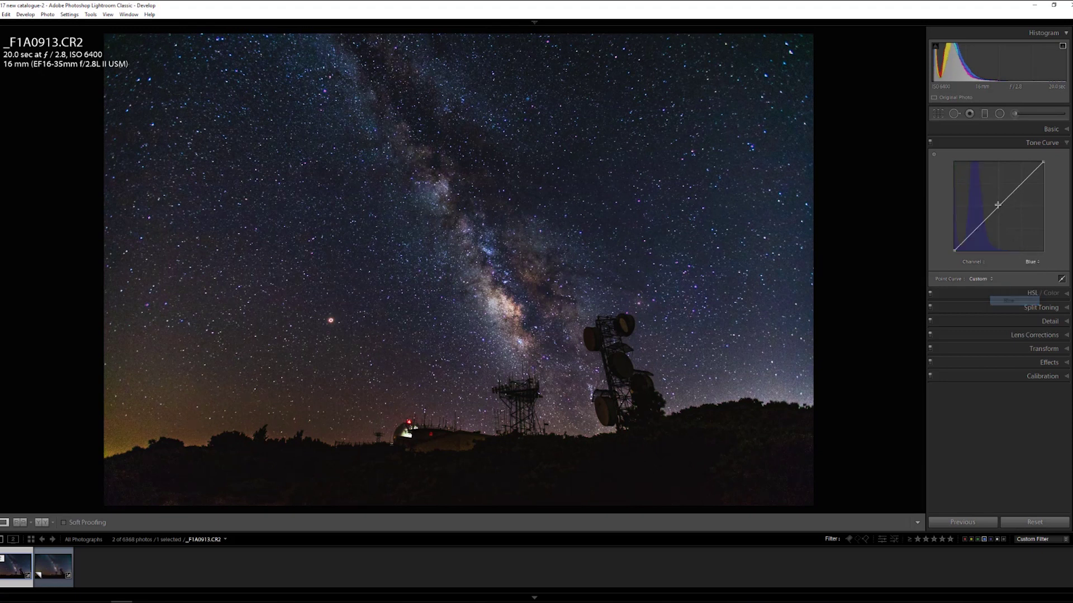
left_click_drag(995, 207, 999, 209)
Step: Check the HSL hue, saturation and luminance controls
left_click(1005, 293)
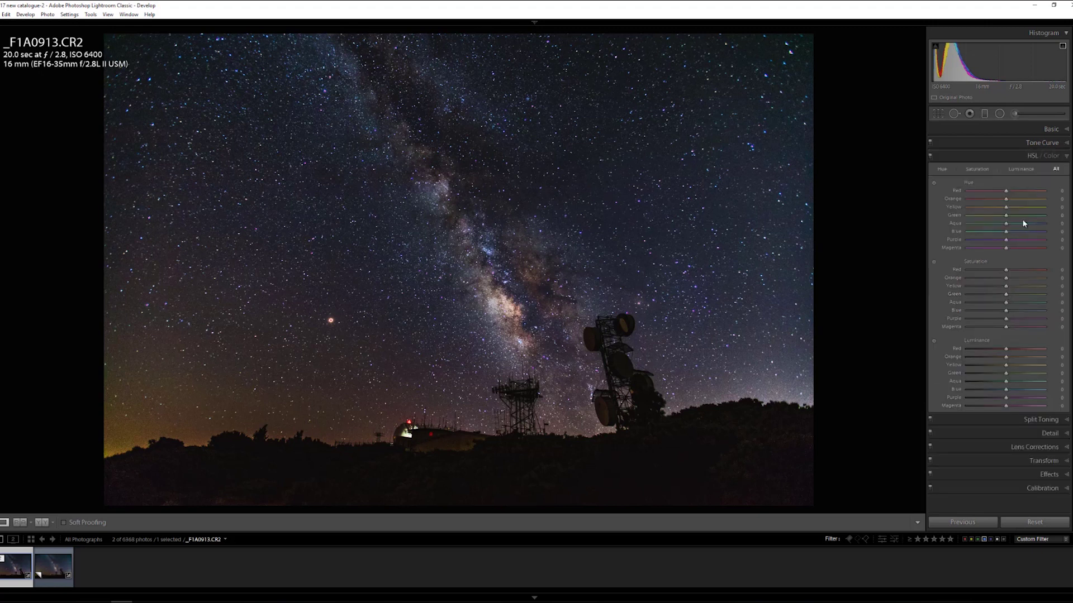
left_click(1017, 157)
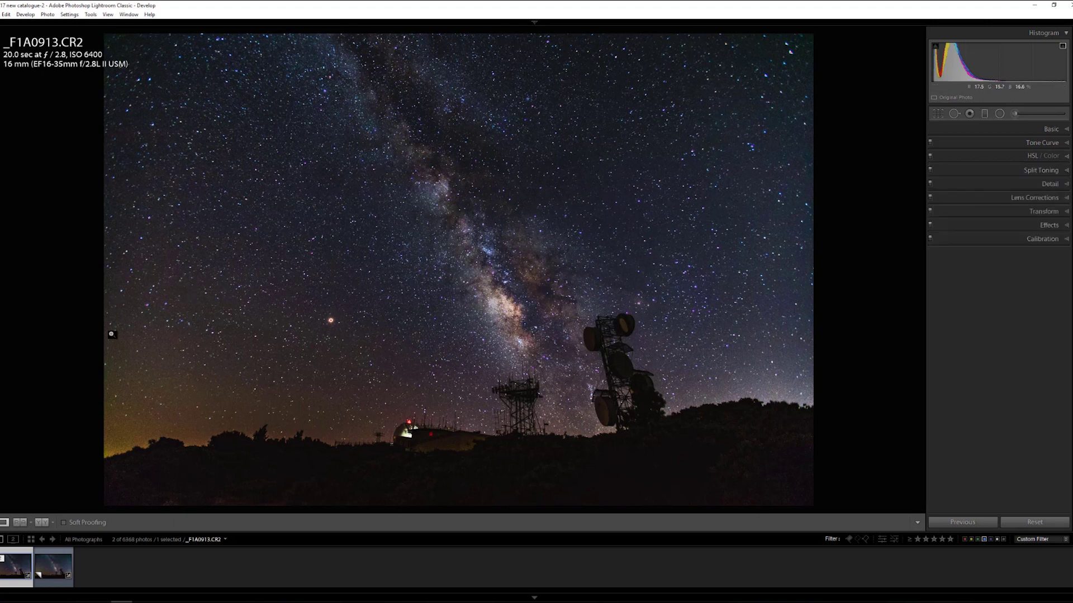
Step: Set the sharpening amount to 60
left_click(1039, 188)
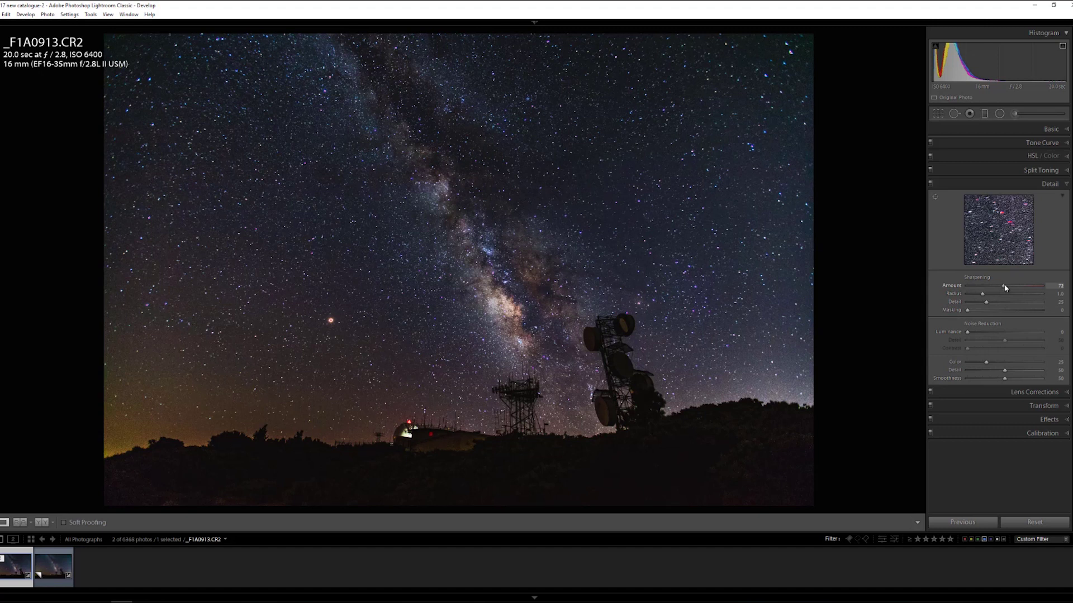
left_click_drag(1000, 286, 998, 287)
key("alt")
key("alt")
key("alt")
Step: Using the grayscale preview, test a high sharpening radius, then set Radius to 0.7 and sharpening Detail to 13
left_click(983, 295, "alt")
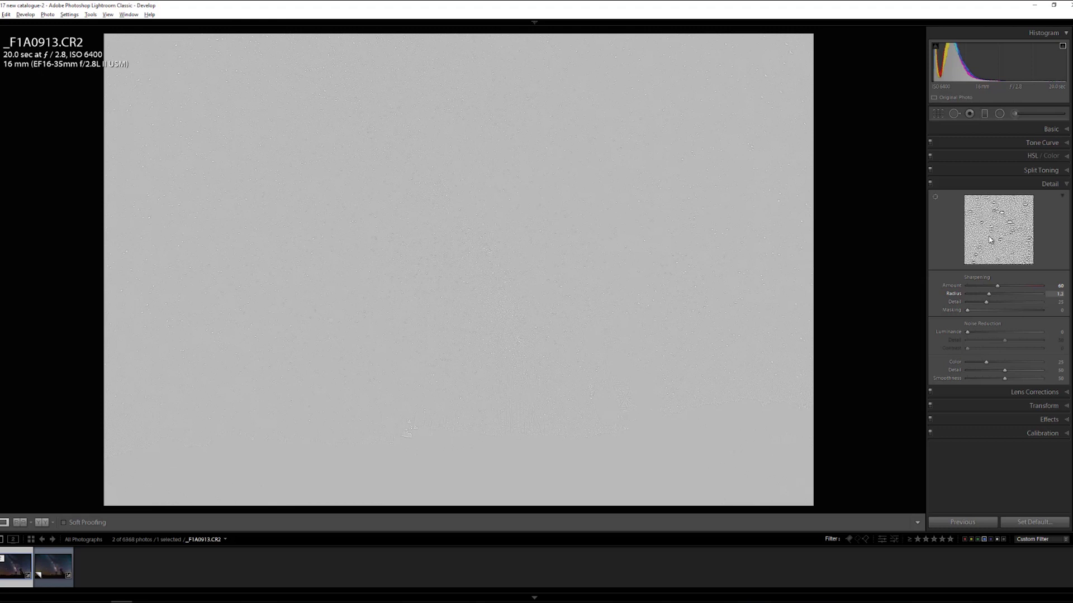
left_click_drag(1034, 292, 1038, 293)
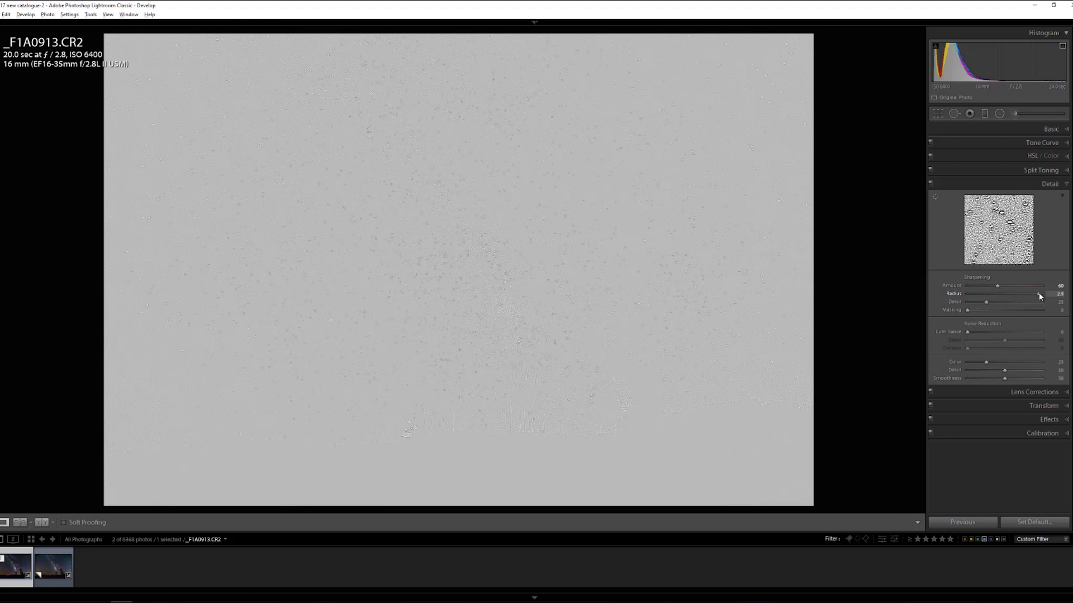
left_click_drag(996, 294, 983, 294)
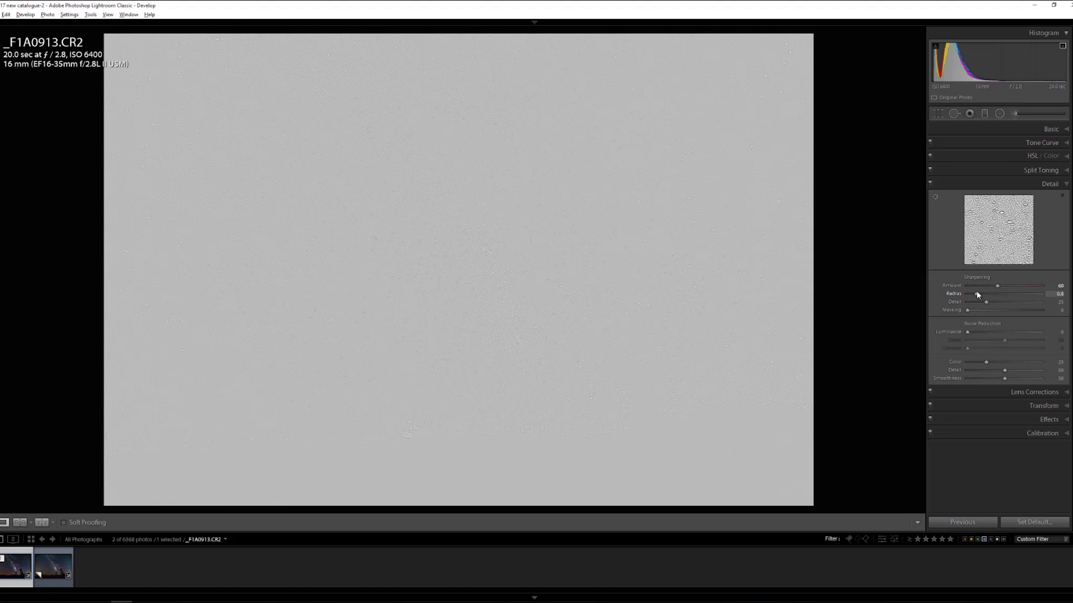
mouse_move(977, 294)
left_mouse_down()
mouse_move(998, 292)
mouse_move(976, 303)
left_mouse_up()
left_click_drag(974, 301, 977, 305)
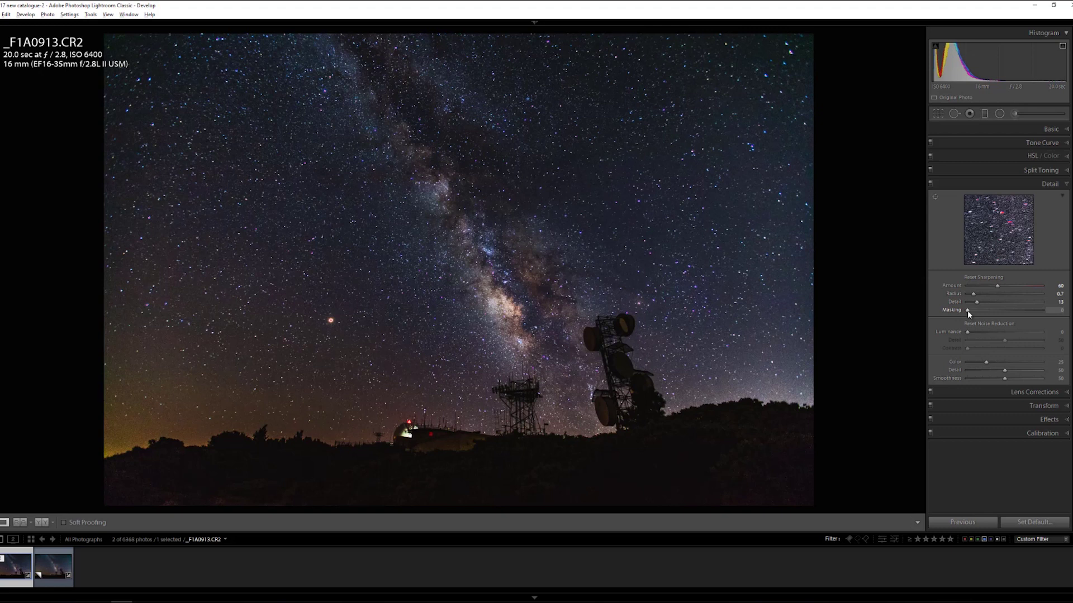
Step: Set the sharpening masking to 74 with the mask preview on, limiting sharpening to the stars and edges
left_click_drag(967, 310, 1018, 308)
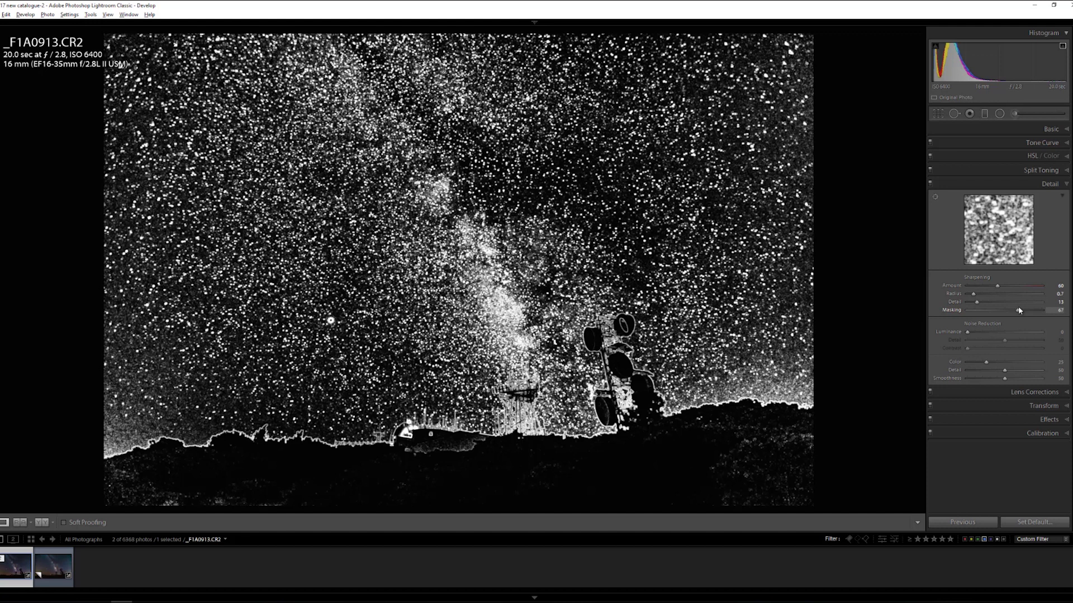
left_click_drag(1020, 310, 1022, 310)
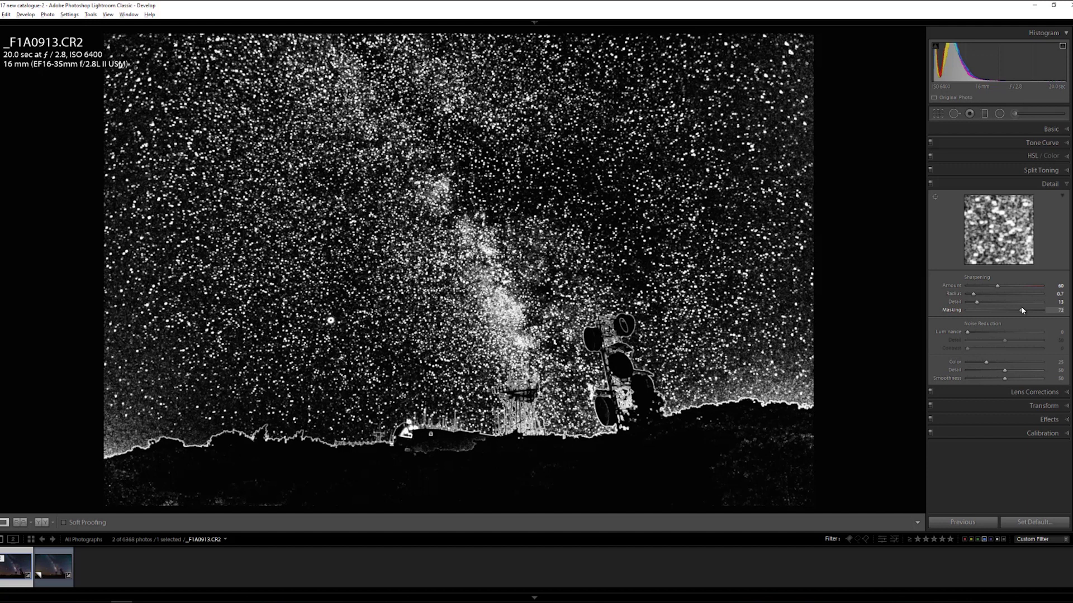
left_click_drag(1021, 311, 1023, 310)
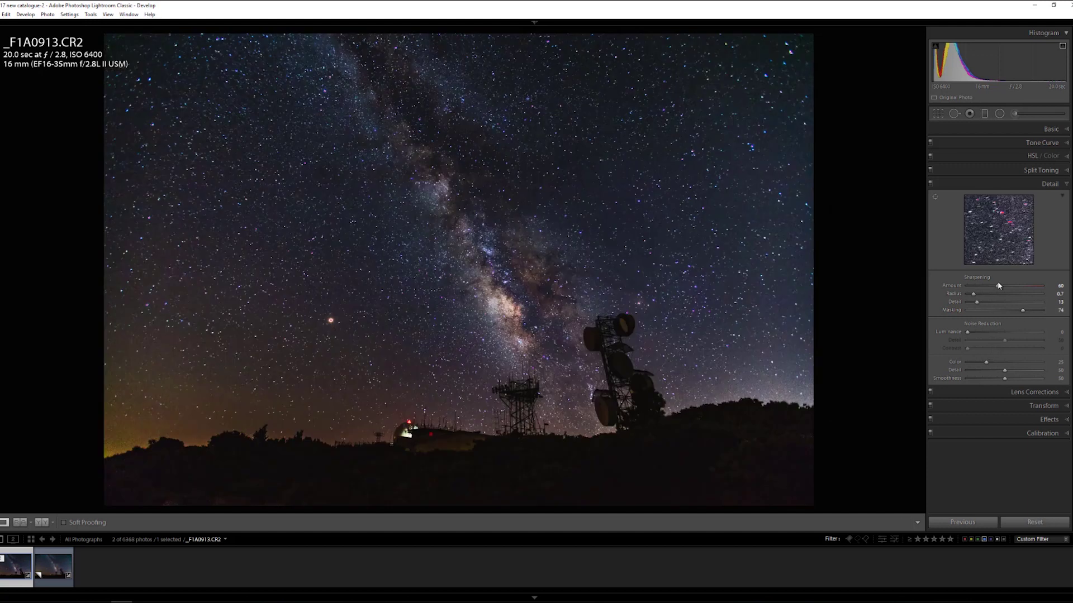
Step: Try luminance noise reduction at 88 on a close-up of the stars, and settle on 46 for the whole photo
left_click(562, 211)
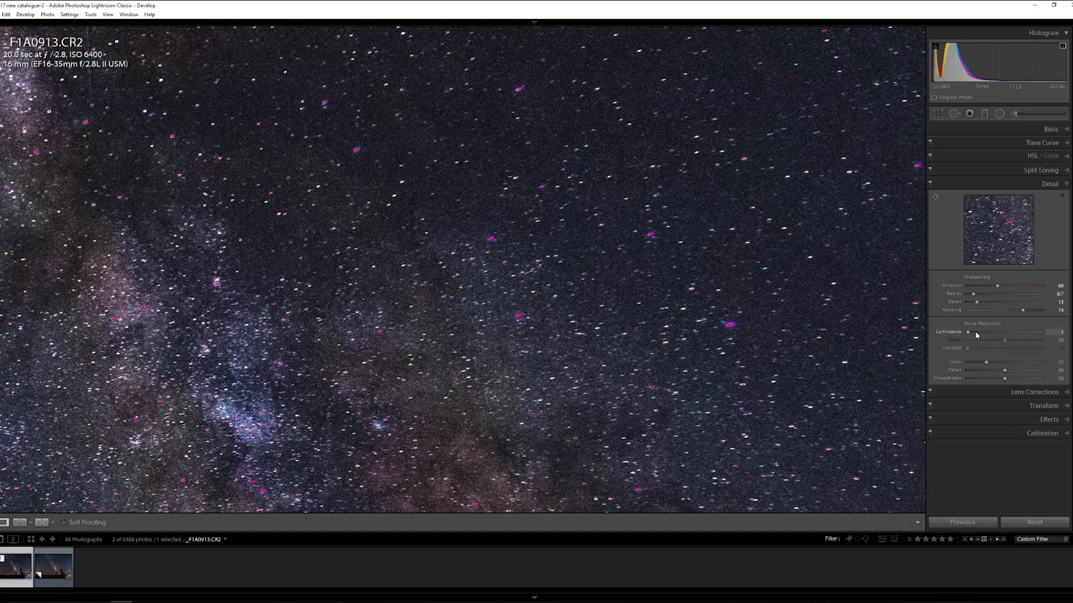
left_click_drag(1002, 334, 1004, 334)
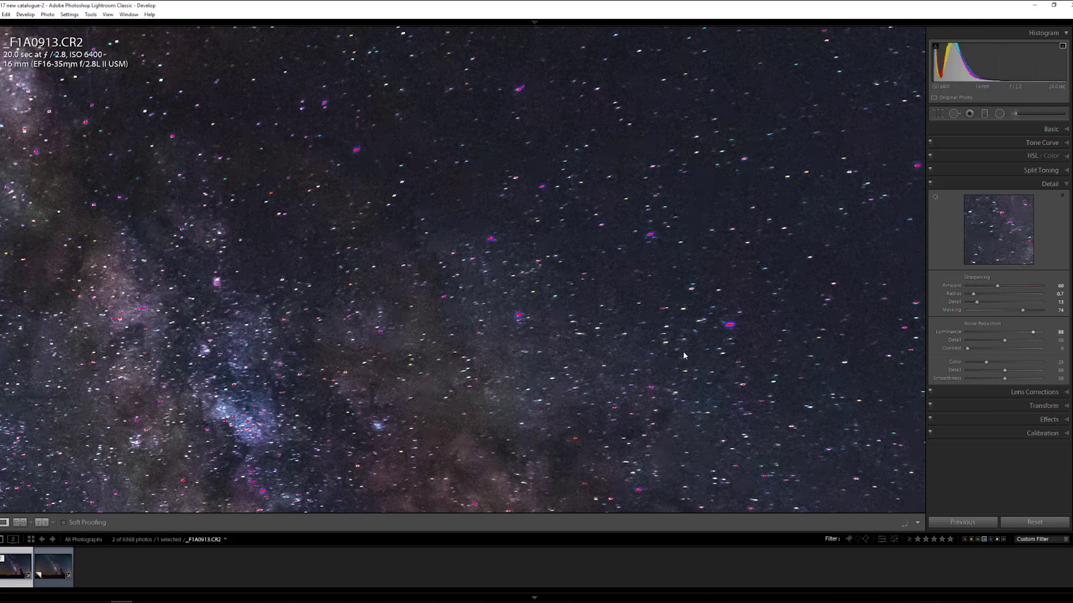
left_click(386, 315)
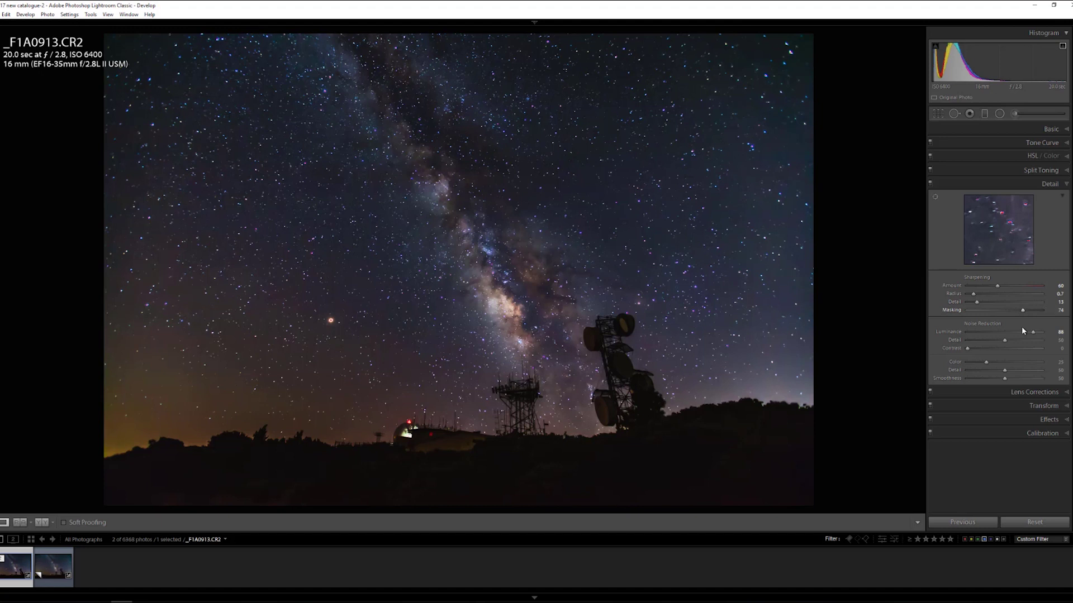
left_click_drag(1007, 338, 997, 339)
Step: Review the lens correction and basic adjustment settings, along with the presets in the PRESETS SALE group
left_click(1032, 395)
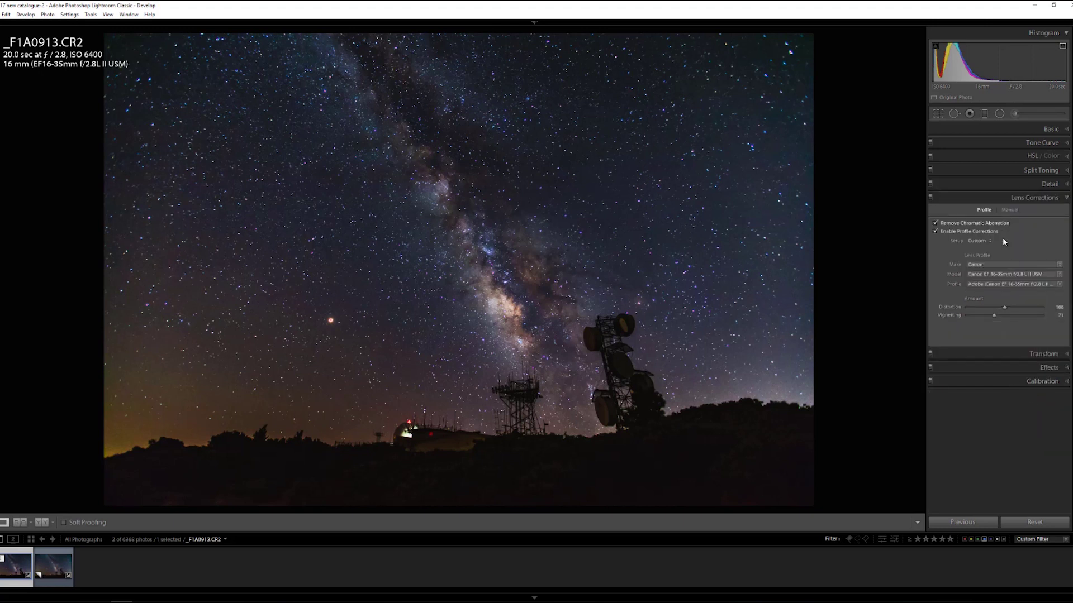
left_click(1018, 199)
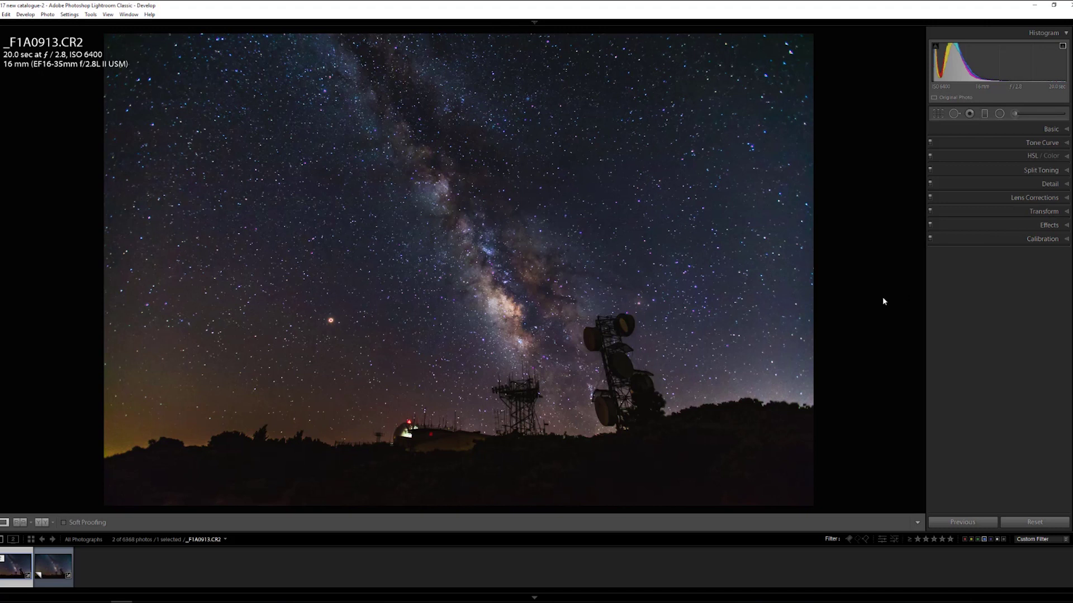
left_click(1025, 127)
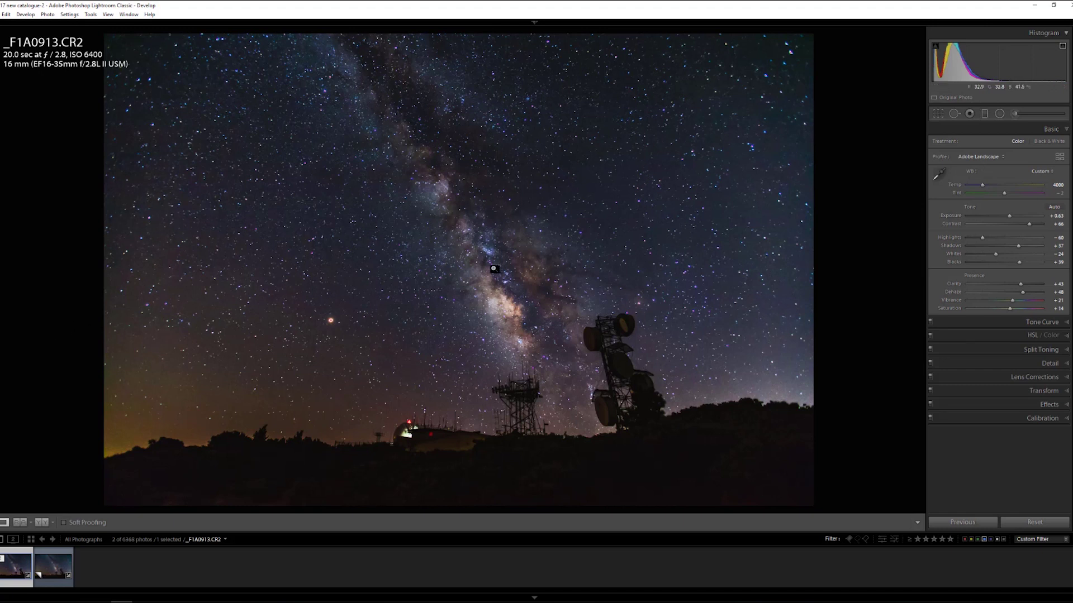
mouse_move(1, 285)
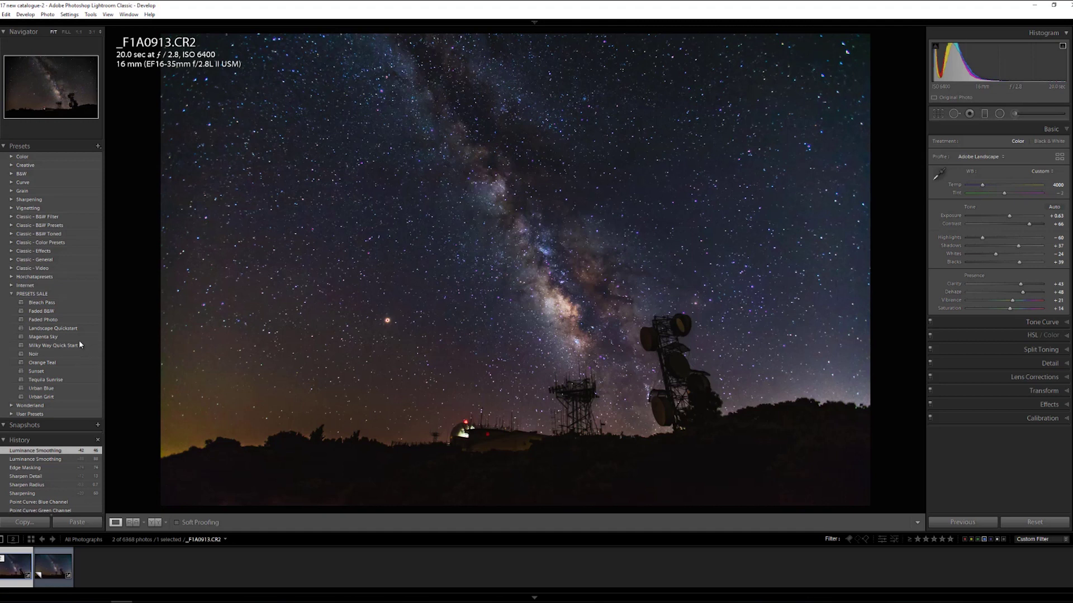
left_click(12, 294)
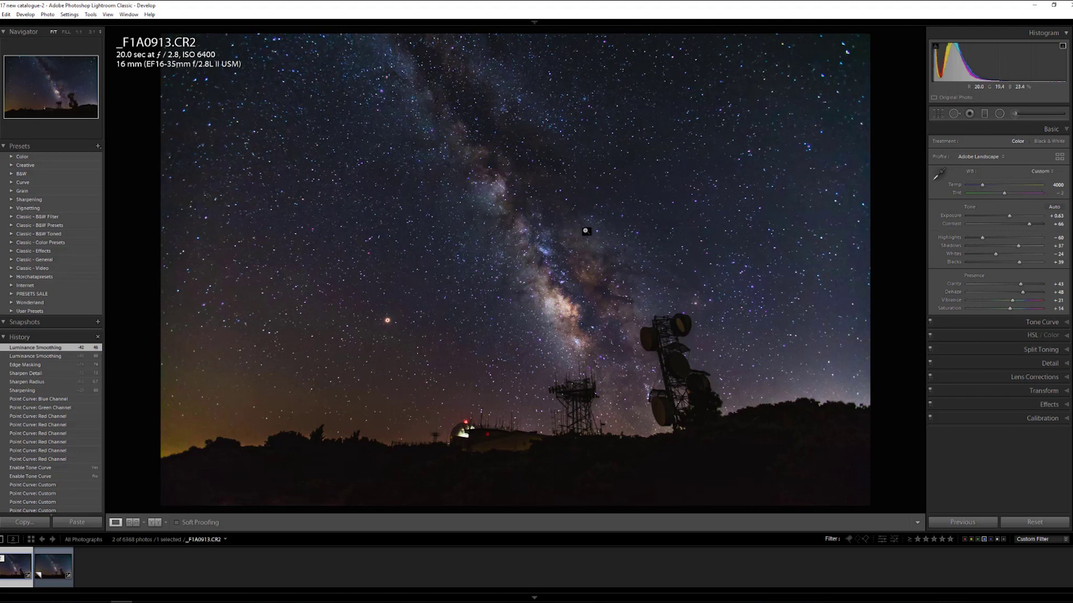
Step: Start an Adjustment Brush with size 3.0 and turn on the selected mask overlay
left_click(1015, 114)
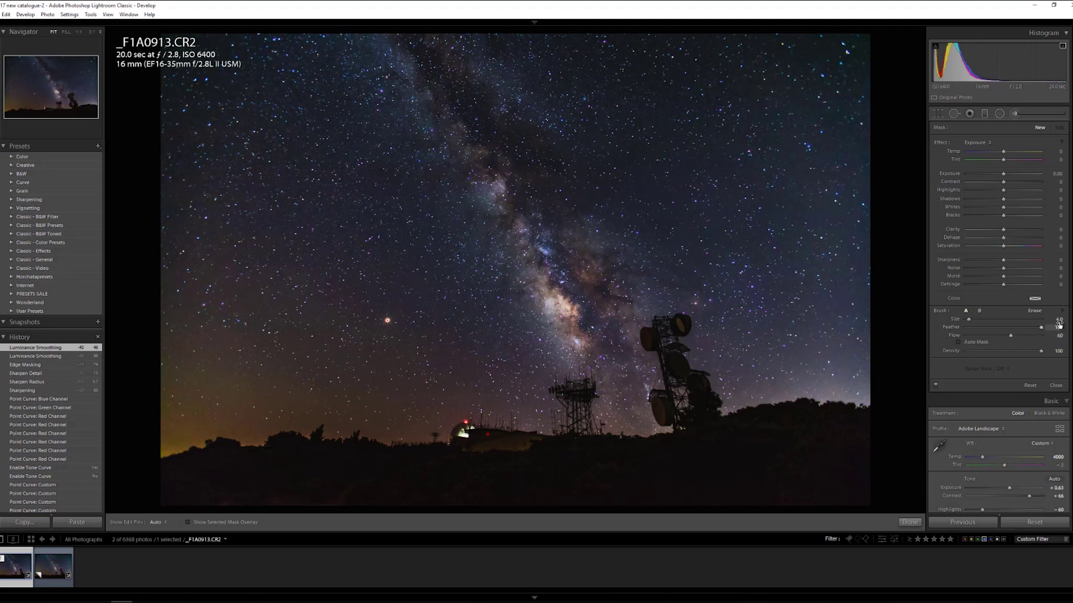
scroll(566, 303, "up", 3)
scroll(564, 228, "down", 2)
left_click_drag(981, 322, 968, 322)
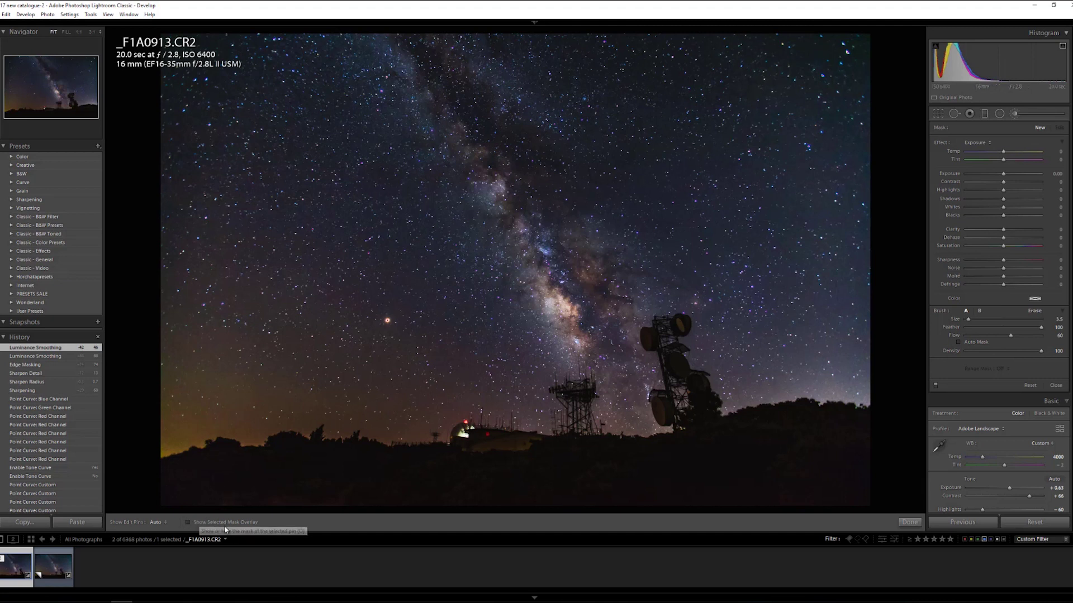
left_click(189, 523)
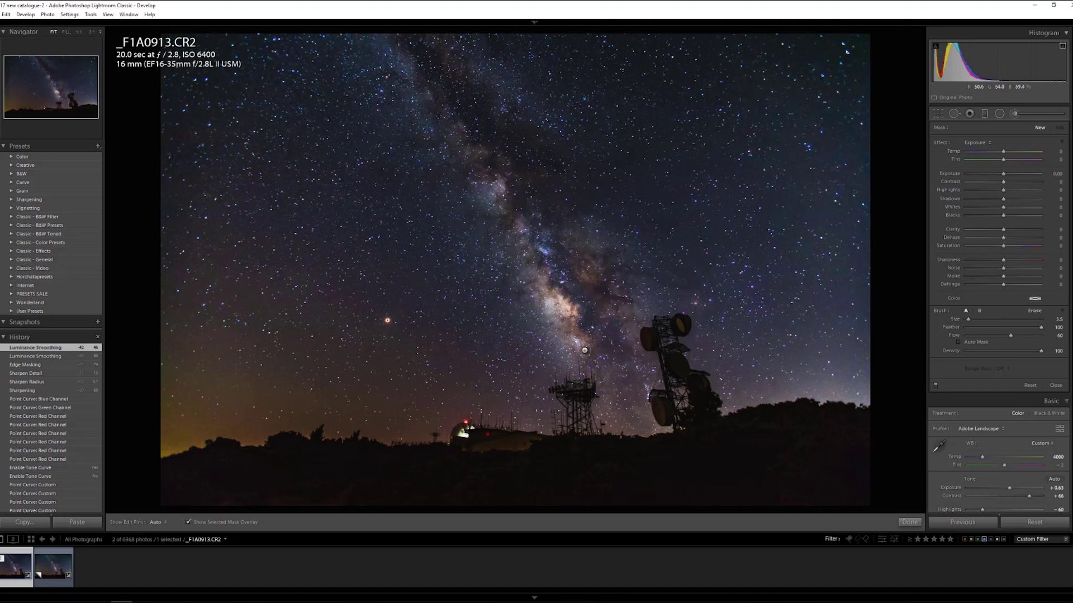
Step: Resize the brush and paint a mask stroke over the bluish patch above the Milky Way's bright core, toggling the overlay to compare
key("bracketright")
key("bracketleft")
key("bracketleft")
key("bracketleft")
key("bracketleft")
key("bracketleft")
key("bracketleft")
key("h")
mouse_move(559, 268)
left_mouse_down()
mouse_move(539, 244)
mouse_move(551, 230)
mouse_move(538, 232)
left_mouse_up()
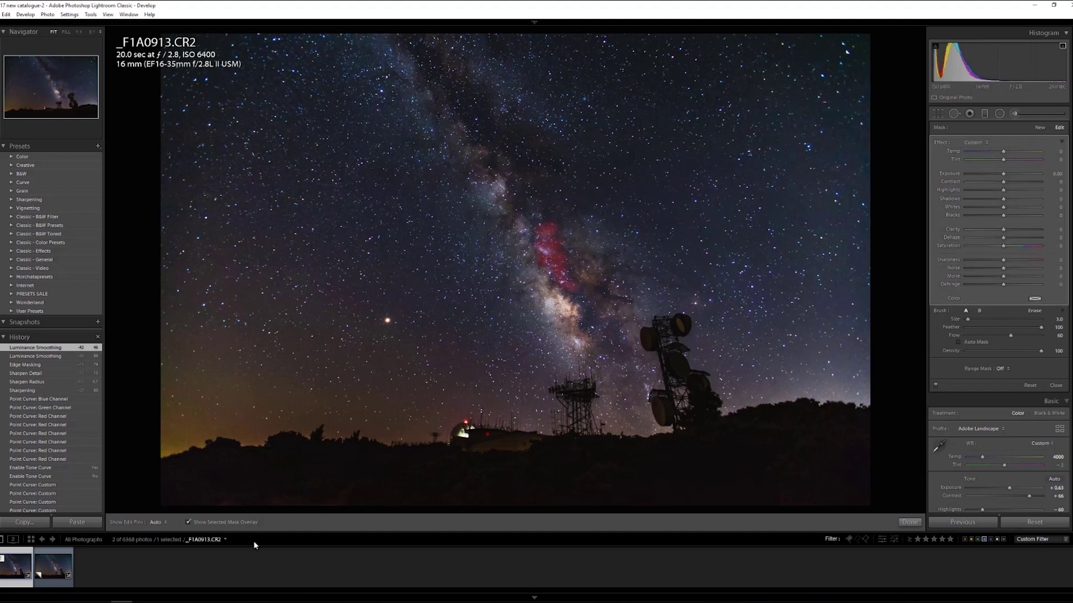
left_click(188, 522)
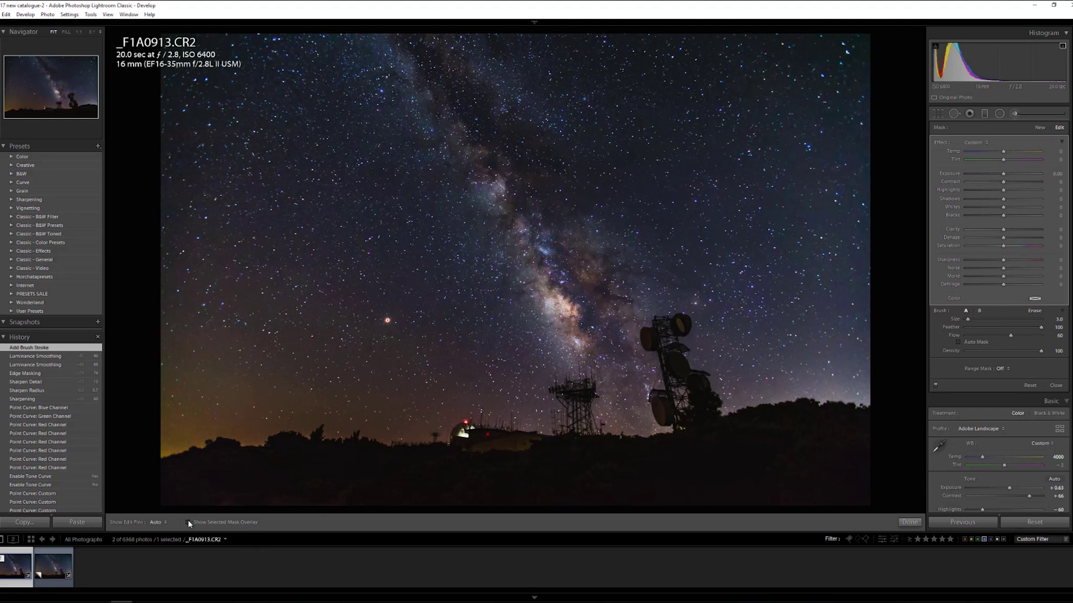
left_click(188, 522)
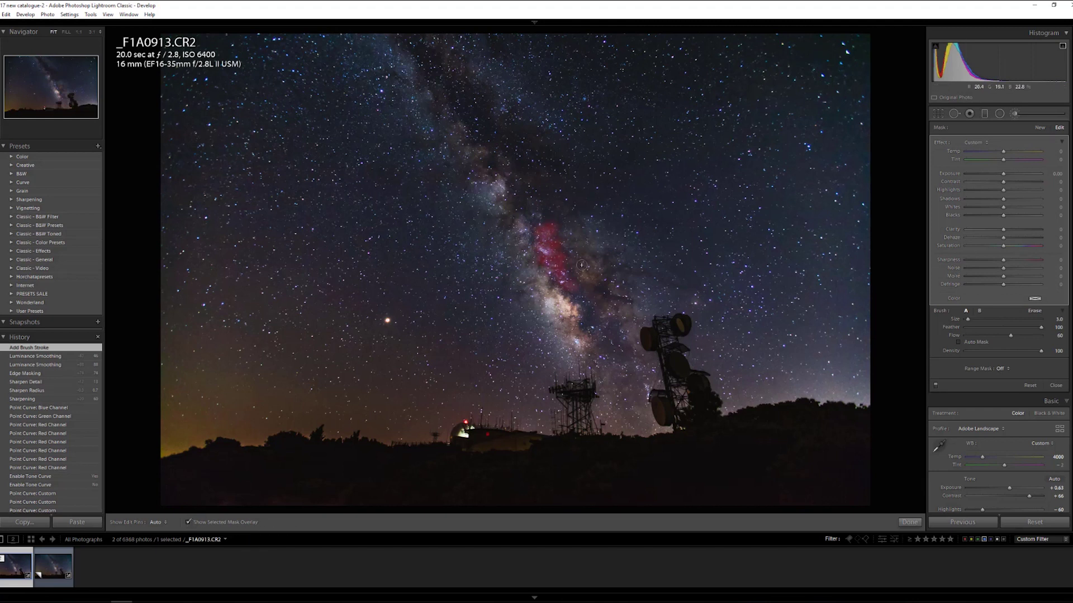
Step: Extend the mask along the right side of the Milky Way core, using brush size 2.0 for the fainter dust lanes beyond it
key("h")
mouse_move(578, 298)
left_mouse_down()
mouse_move(588, 325)
mouse_move(596, 309)
mouse_move(592, 333)
mouse_move(617, 325)
mouse_move(599, 343)
mouse_move(624, 351)
left_mouse_up()
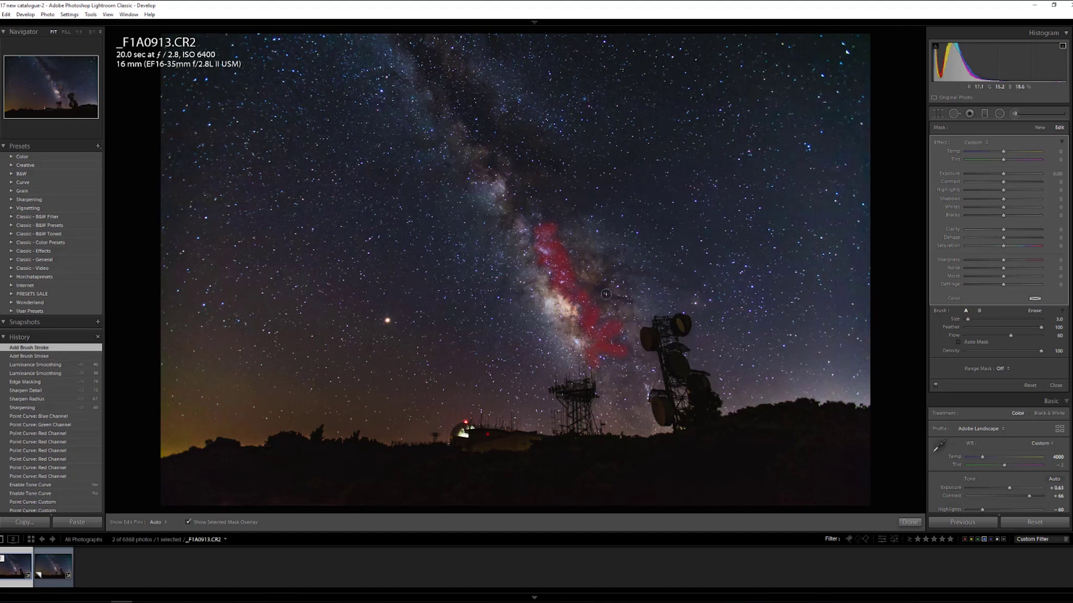
mouse_move(609, 278)
left_mouse_down()
mouse_move(603, 257)
mouse_move(619, 256)
left_mouse_up()
key("bracketleft")
left_click_drag(635, 269, 687, 291)
left_click_drag(646, 243, 695, 285)
key("h")
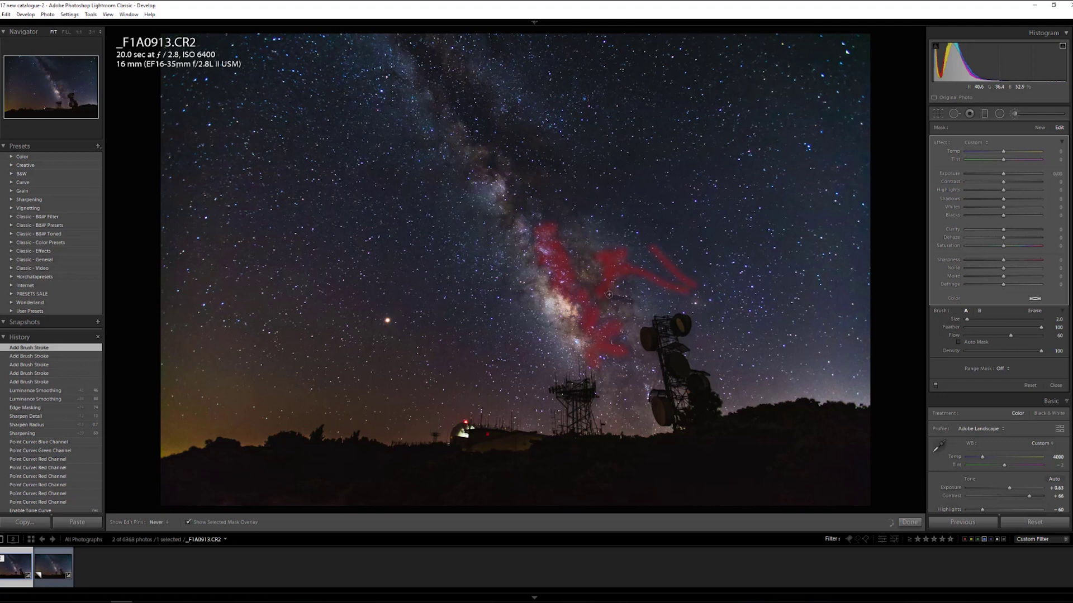
Step: Extend the mask with a size 3.0 brush over the dark patches on the left side of the Milky Way core and band
key("h")
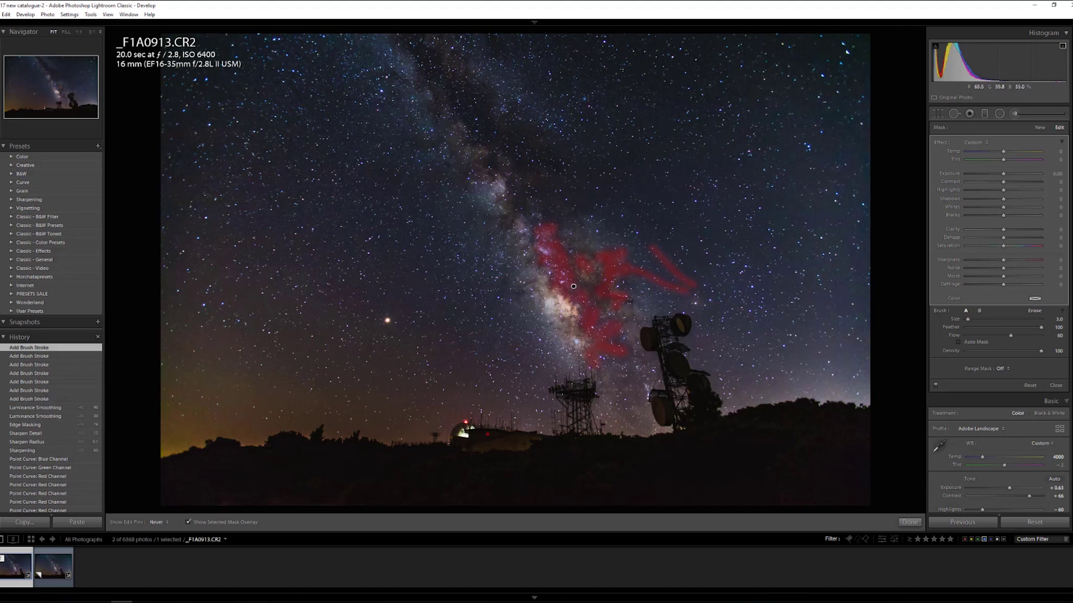
left_click(535, 280)
mouse_move(526, 282)
left_mouse_down()
mouse_move(516, 299)
mouse_move(513, 274)
mouse_move(529, 259)
left_mouse_up()
key("h")
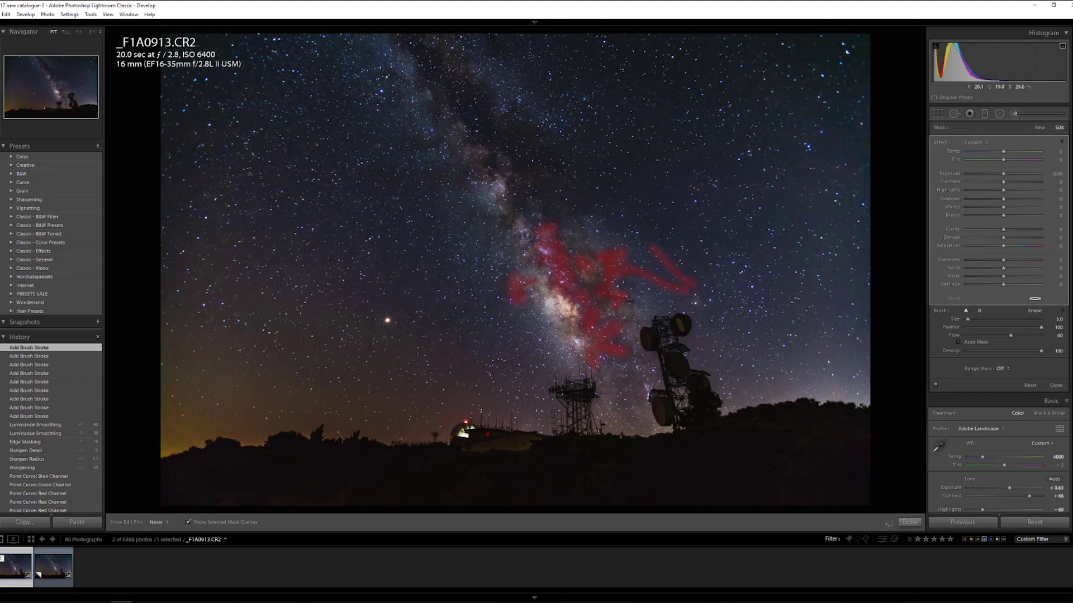
mouse_move(519, 219)
left_mouse_down()
mouse_move(509, 205)
mouse_move(491, 218)
left_mouse_up()
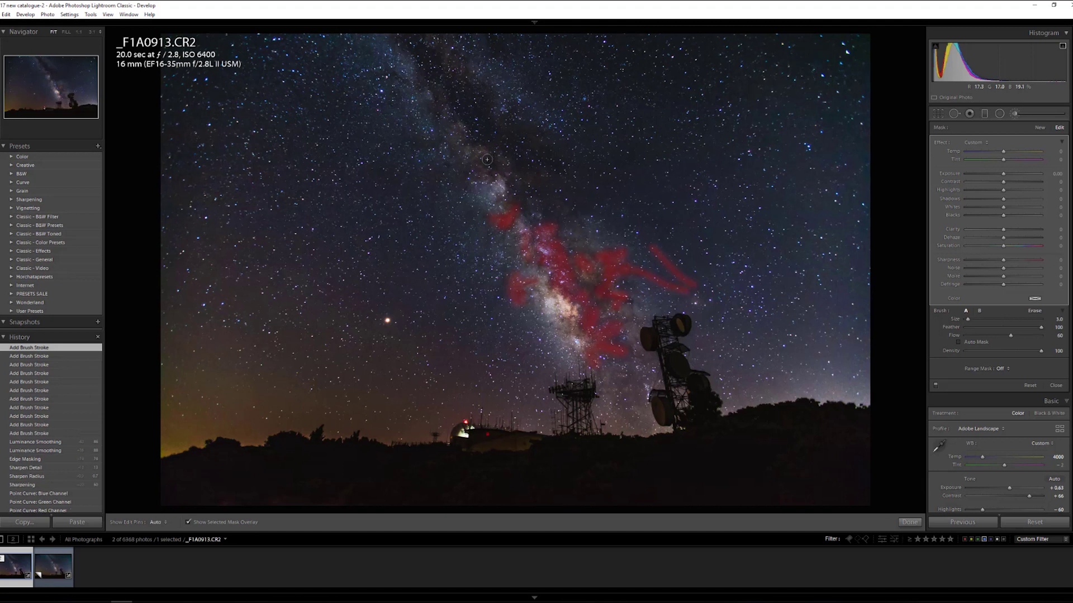
mouse_move(497, 172)
left_mouse_down()
mouse_move(483, 165)
mouse_move(471, 187)
left_mouse_up()
key("h")
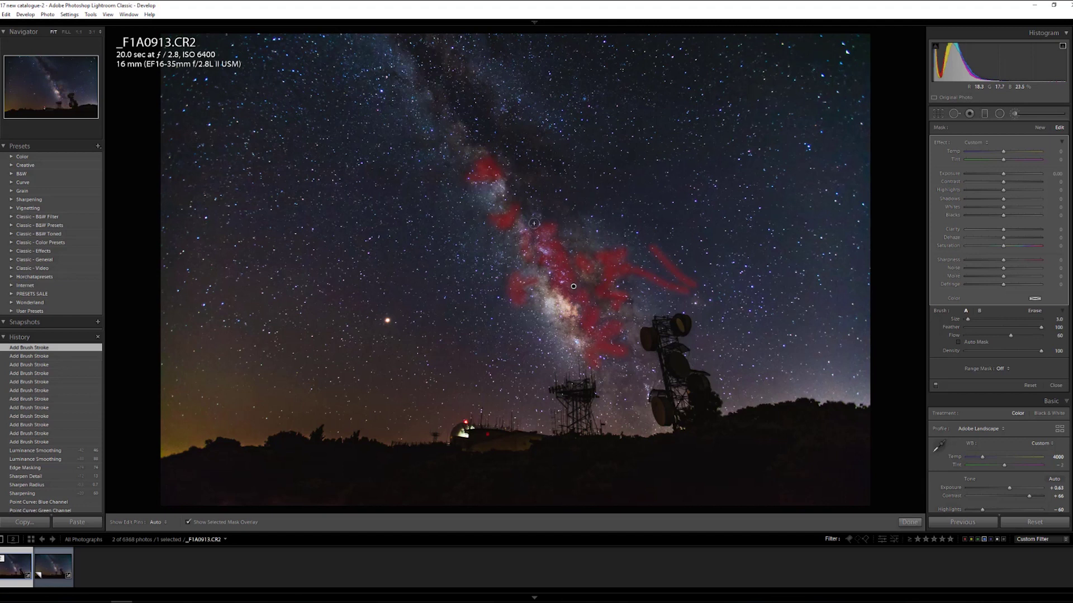
Step: Paint the mask along the central dark dust lane up to the photo's upper edge, fill its gaps, and hide the mask overlay
key("h")
mouse_move(511, 186)
left_mouse_down()
mouse_move(514, 215)
mouse_move(507, 208)
mouse_move(525, 184)
left_mouse_up()
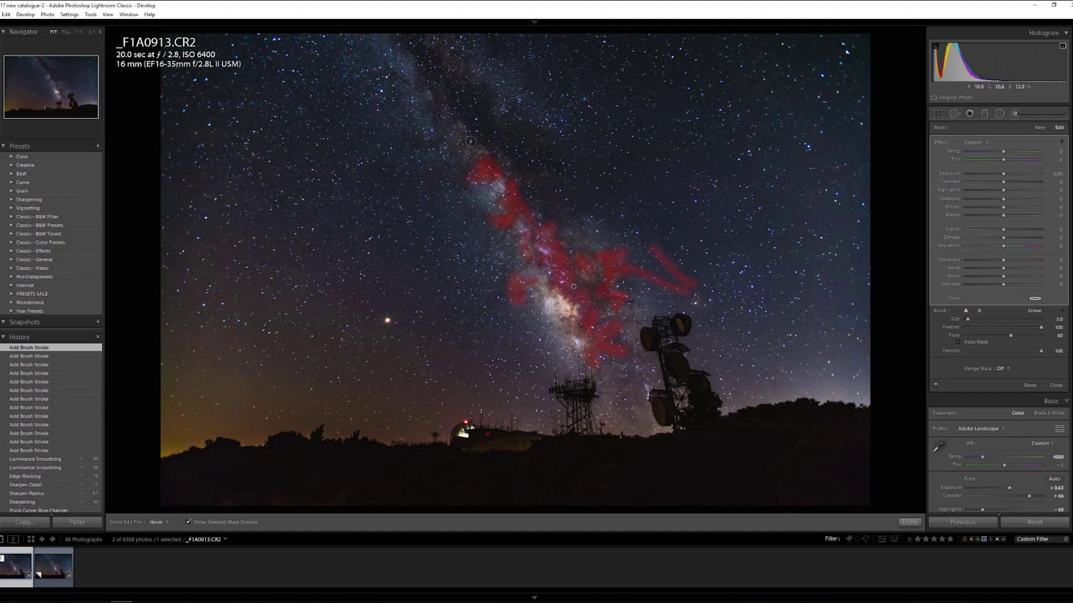
mouse_move(469, 150)
left_mouse_down()
mouse_move(453, 104)
mouse_move(440, 105)
mouse_move(444, 90)
mouse_move(432, 77)
mouse_move(421, 85)
mouse_move(432, 92)
mouse_move(409, 44)
mouse_move(475, 104)
mouse_move(466, 122)
mouse_move(508, 133)
mouse_move(501, 147)
mouse_move(517, 154)
mouse_move(516, 170)
mouse_move(542, 176)
mouse_move(547, 216)
mouse_move(573, 220)
left_mouse_up()
key("h")
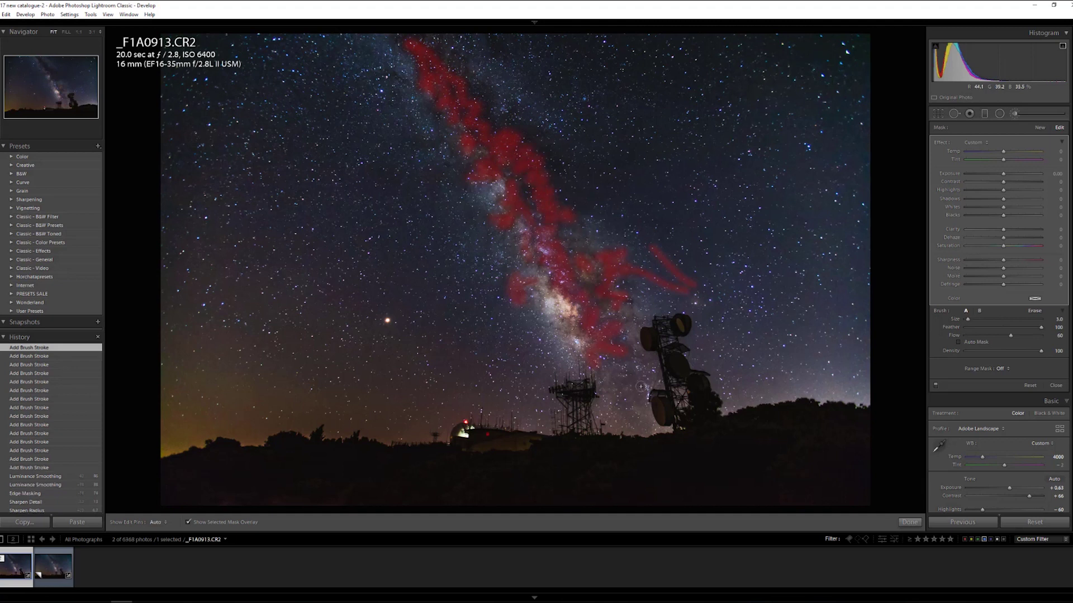
key("h")
left_click(521, 196)
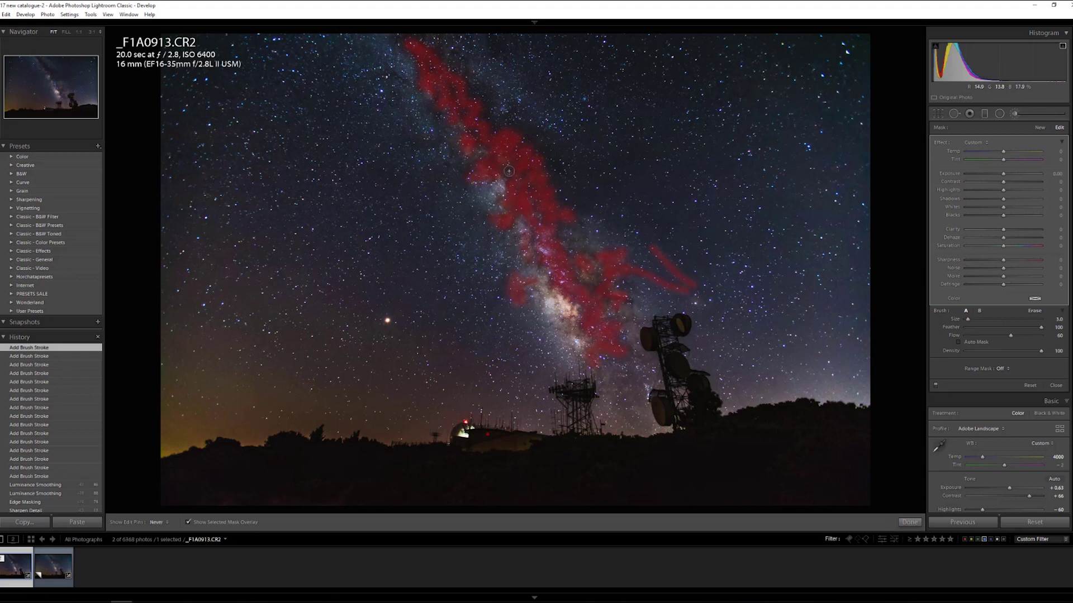
left_click(573, 286)
key("h")
left_click(188, 523)
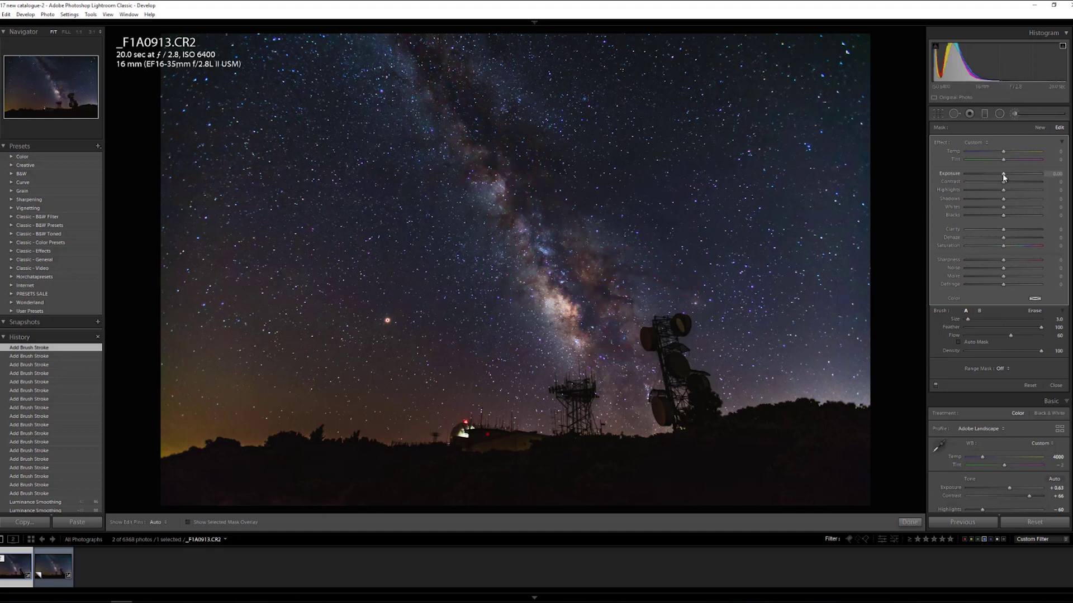
Step: Try darkening the masked dust lanes by lowering the brush exposure to about -0.93 and -1.88, resetting it each time
left_click_drag(1004, 177, 996, 177)
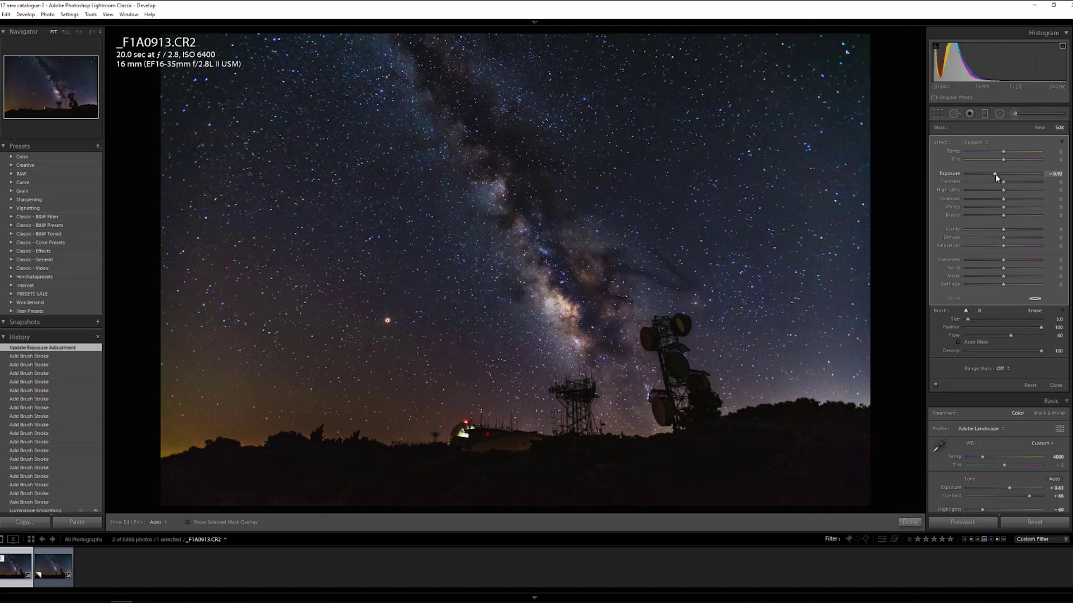
double_click(994, 173)
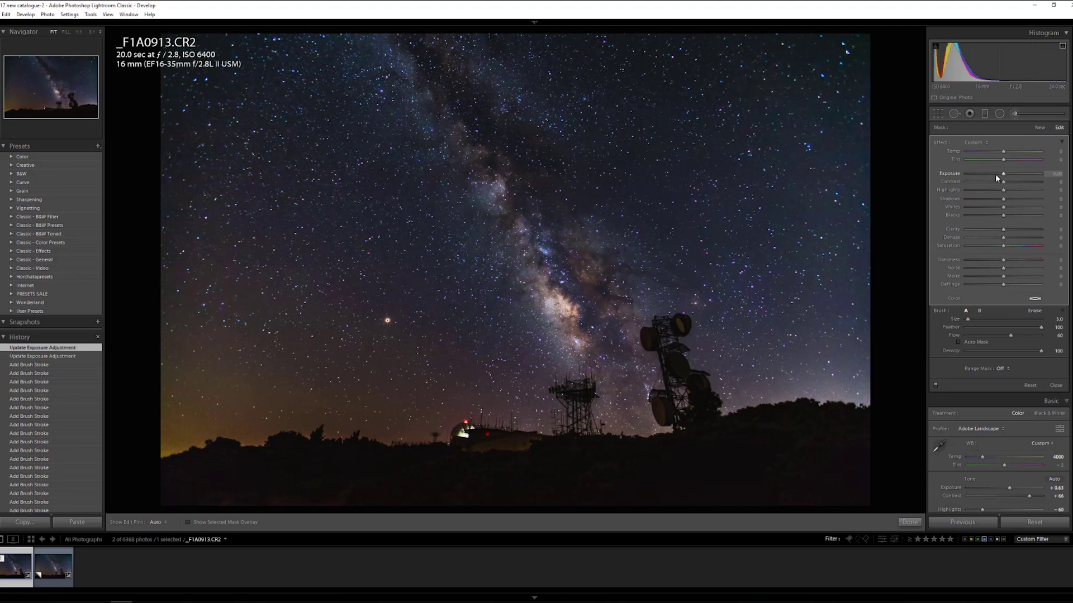
left_click_drag(991, 174, 985, 174)
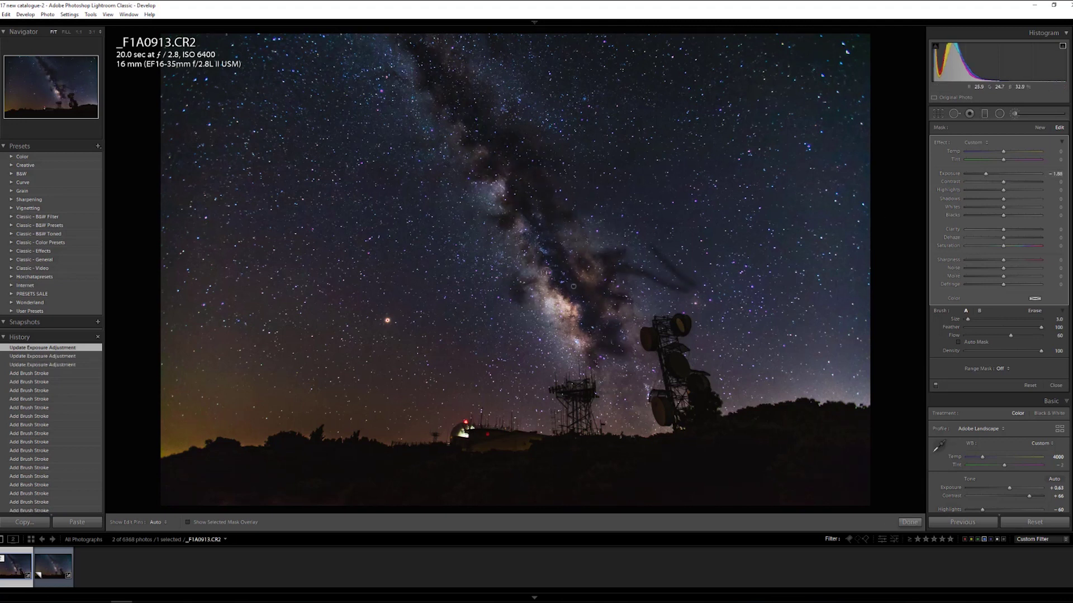
double_click(985, 172)
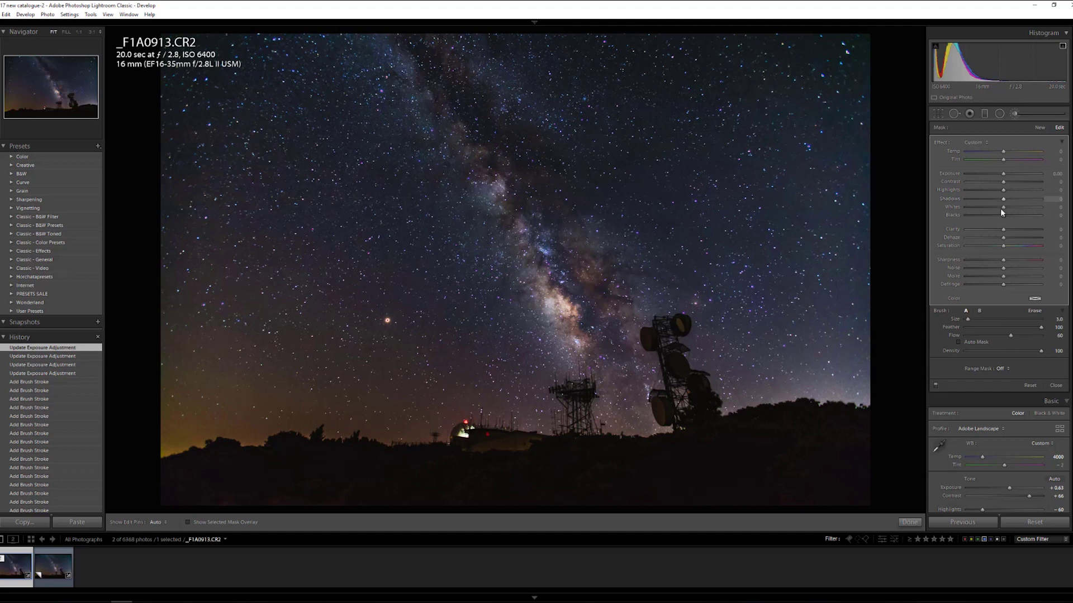
Step: Set the dust-lane mask's shadows to -28 and blacks to -2, comparing the brush adjustment off and on at 1:1 zoom
left_click_drag(1002, 199, 981, 201)
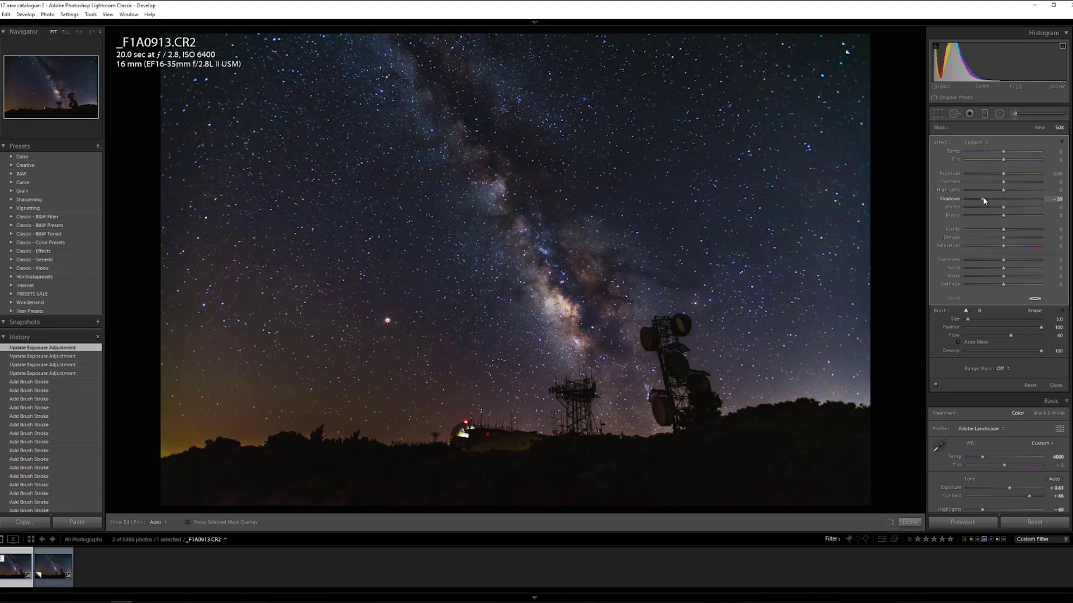
left_click_drag(986, 199, 987, 200)
left_click_drag(573, 286, 701, 443)
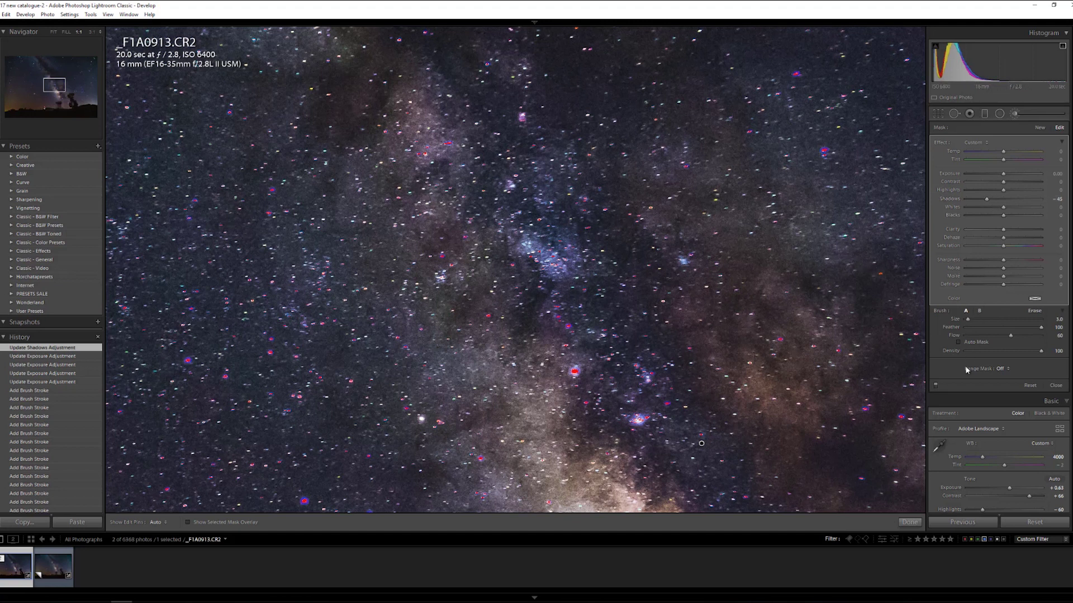
left_click(936, 386)
left_click(936, 386)
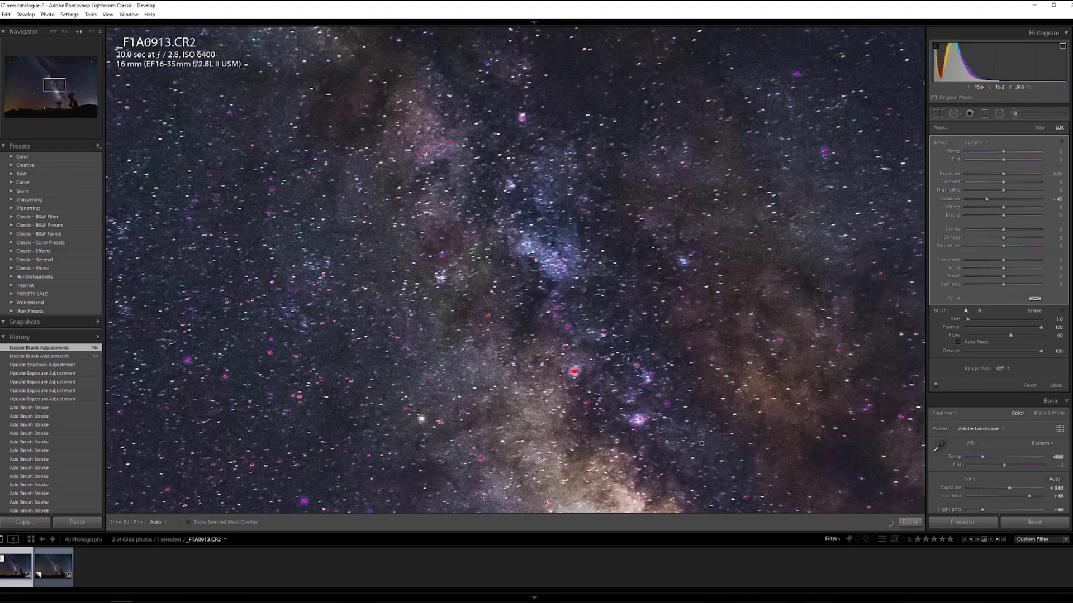
key("z")
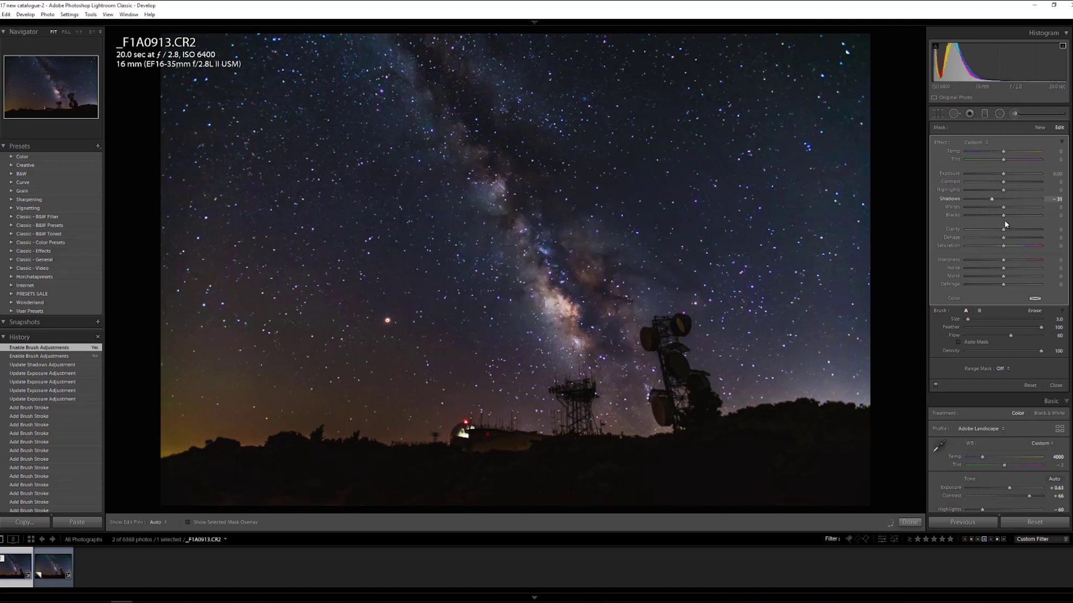
left_click_drag(1003, 216, 1003, 215)
left_click_drag(994, 198, 994, 197)
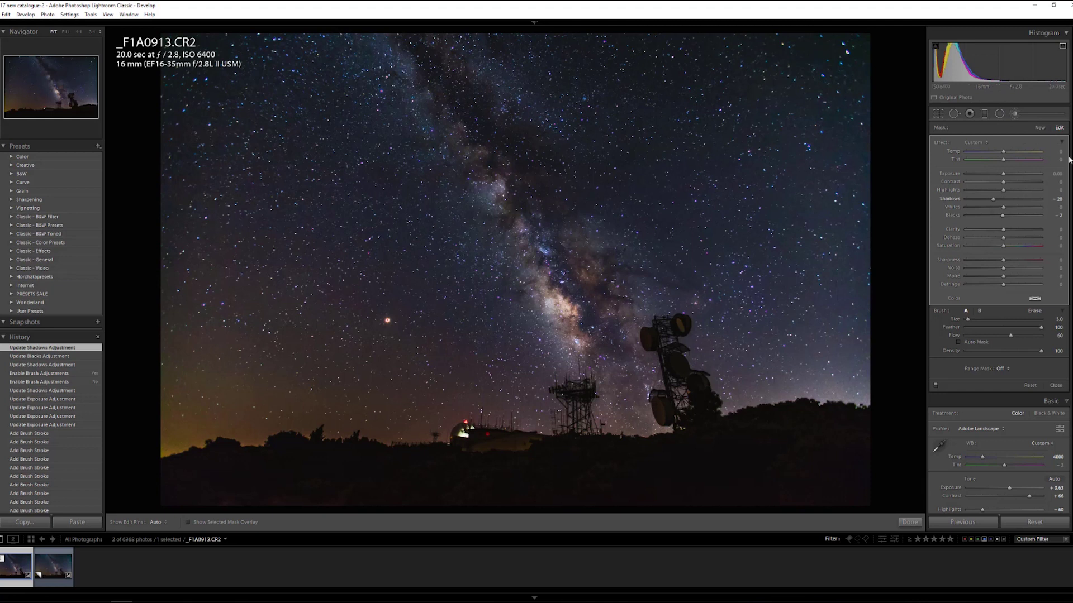
Step: Start a new brush mask with size 4.0 and overlay shown, painting the bright core and the glowing clouds to its right
left_click(1038, 128)
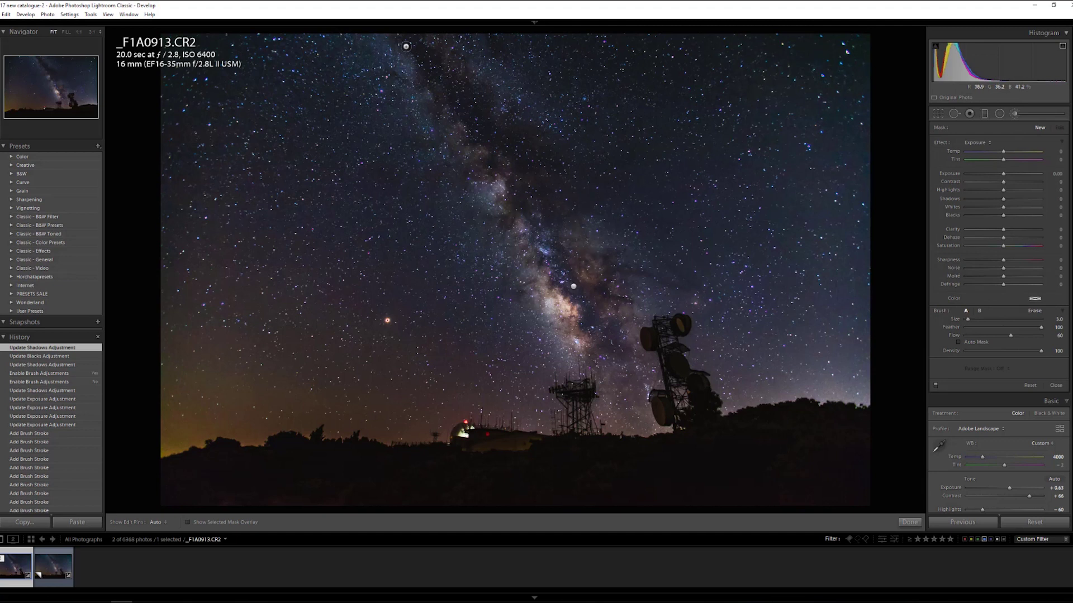
scroll(593, 369, "up", 1)
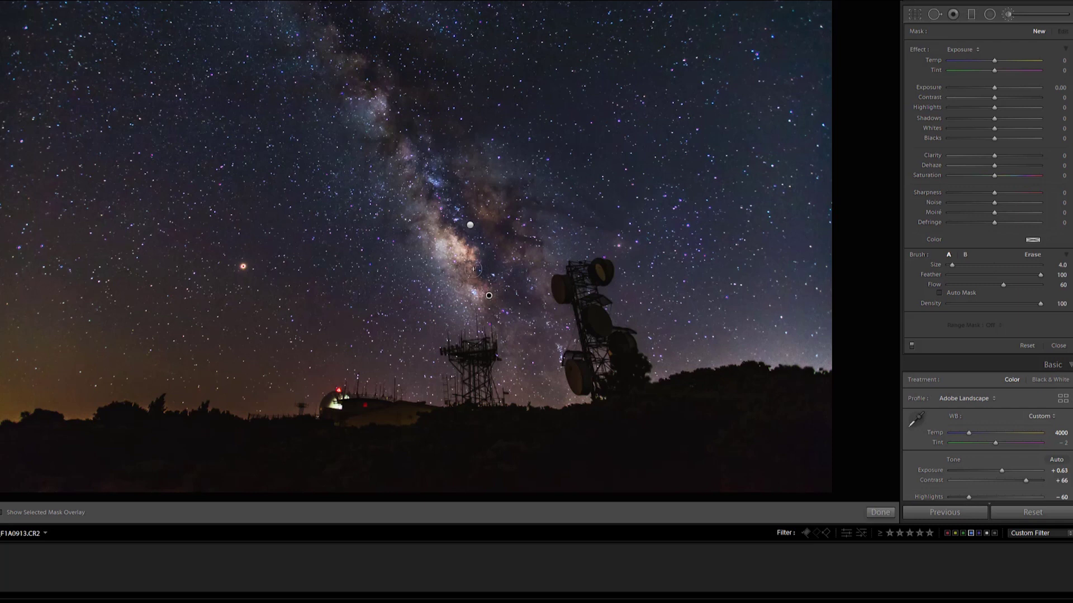
left_click(4, 516)
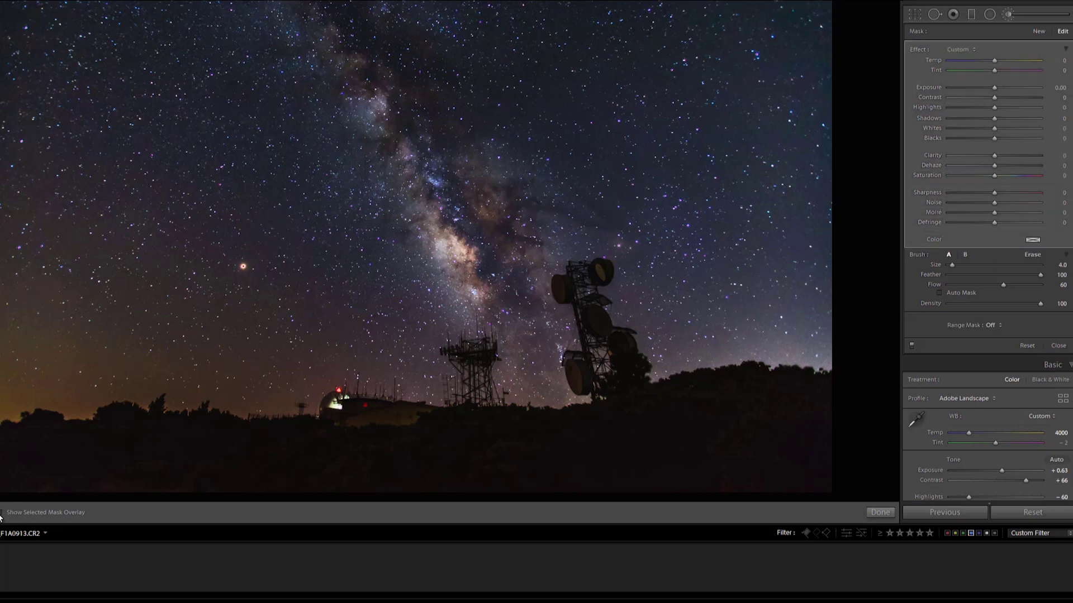
left_click(2, 513)
mouse_move(489, 295)
left_mouse_down()
mouse_move(444, 246)
mouse_move(492, 243)
mouse_move(478, 165)
mouse_move(493, 190)
left_mouse_up()
left_click(528, 222)
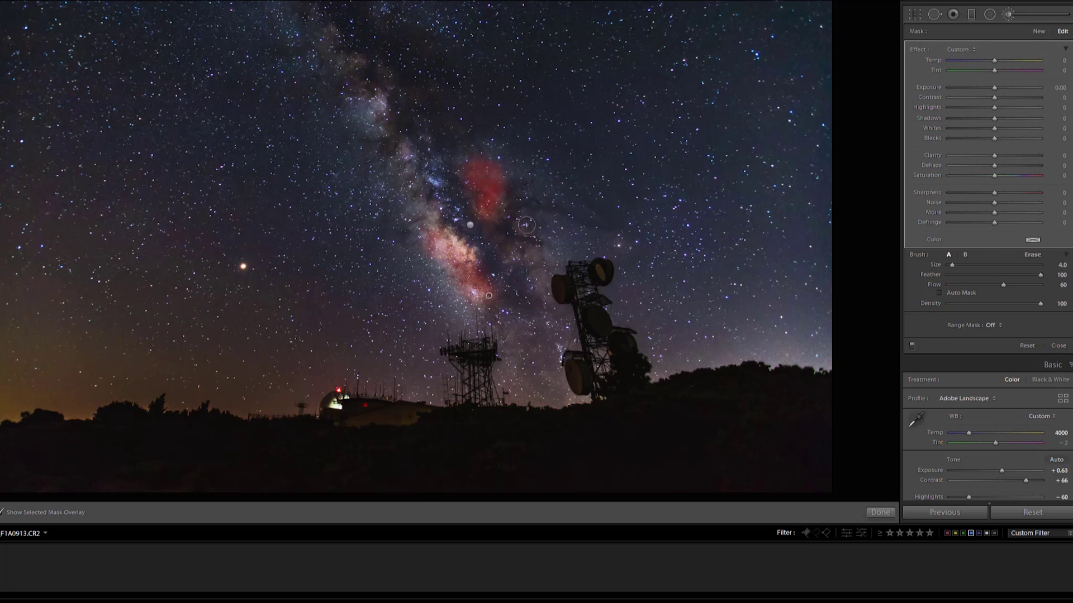
mouse_move(511, 251)
left_mouse_down()
mouse_move(543, 273)
mouse_move(543, 305)
left_mouse_up()
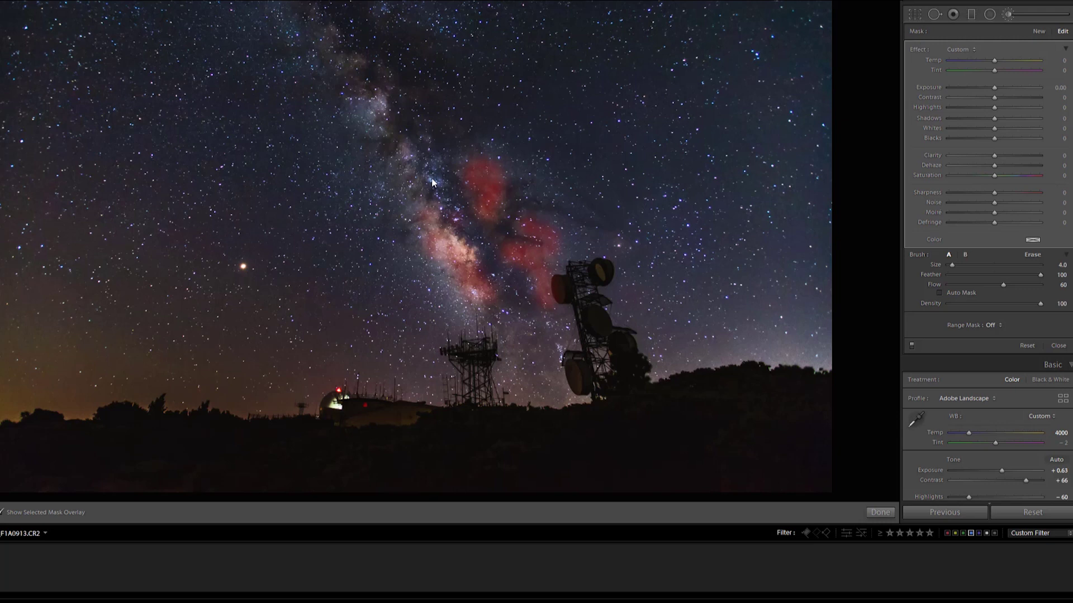
Step: Paint the remaining bright patches up the Milky Way band, using brush size 6.0 for the long streak at the upper edge
mouse_move(404, 146)
left_mouse_down()
mouse_move(395, 155)
mouse_move(414, 186)
mouse_move(406, 201)
left_mouse_up()
left_click_drag(354, 112, 366, 129)
mouse_move(352, 63)
left_mouse_down()
mouse_move(320, 56)
mouse_move(327, 36)
mouse_move(358, 67)
left_mouse_up()
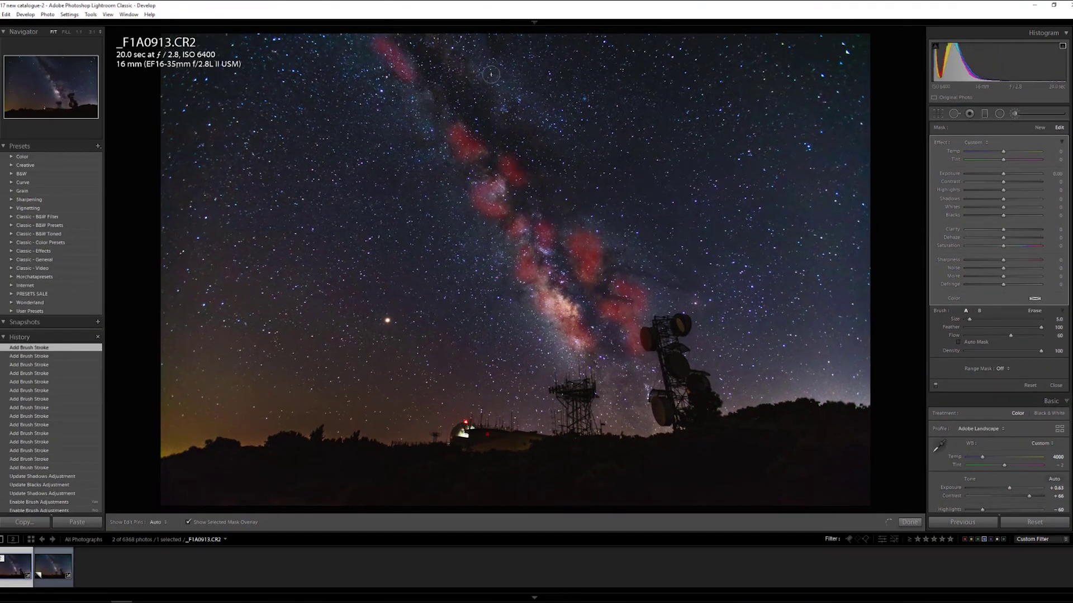
left_click(544, 118)
scroll(477, 70, "up", 2)
left_click_drag(447, 46, 545, 114)
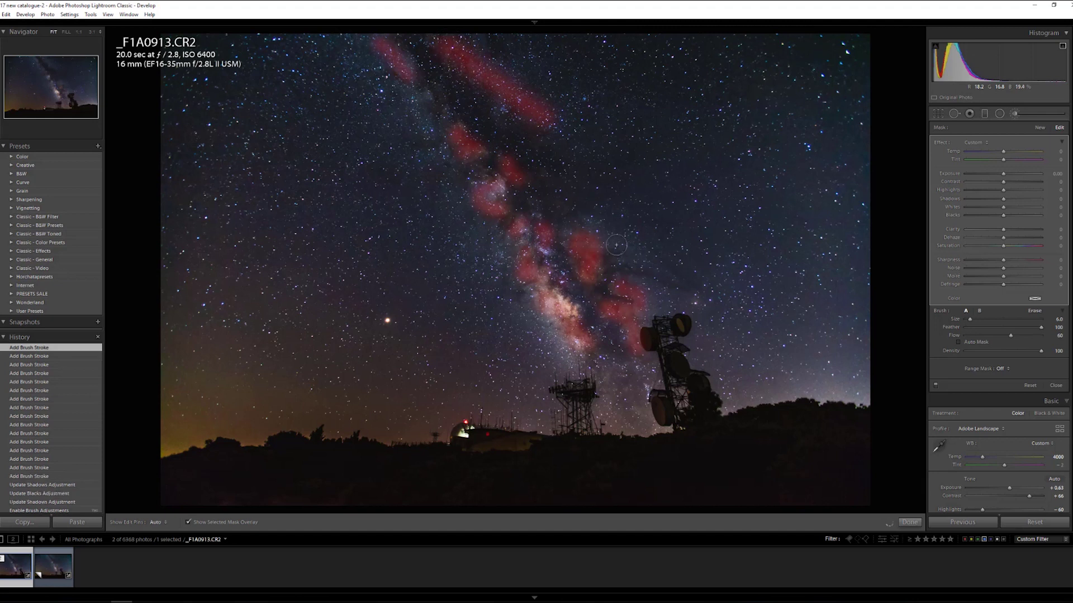
Step: Add size 3.0 mask strokes over the faint bright streaks above the antenna tower and beside the core, and hide the overlay
key("h")
key("h")
scroll(640, 260, "down", 3)
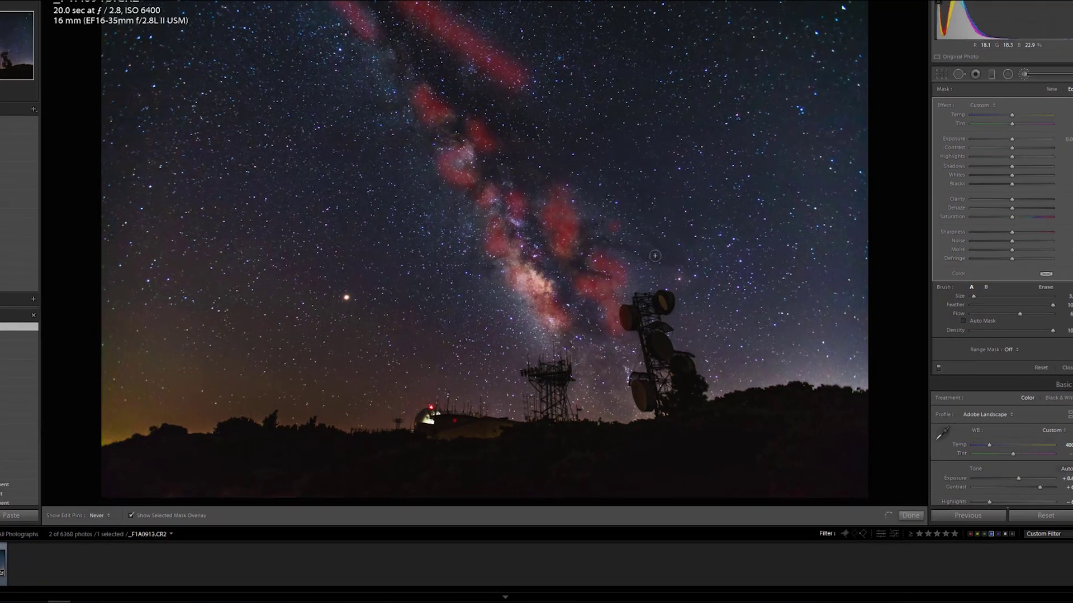
mouse_move(632, 229)
left_mouse_down()
mouse_move(570, 213)
mouse_move(637, 221)
left_mouse_up()
left_click(647, 200)
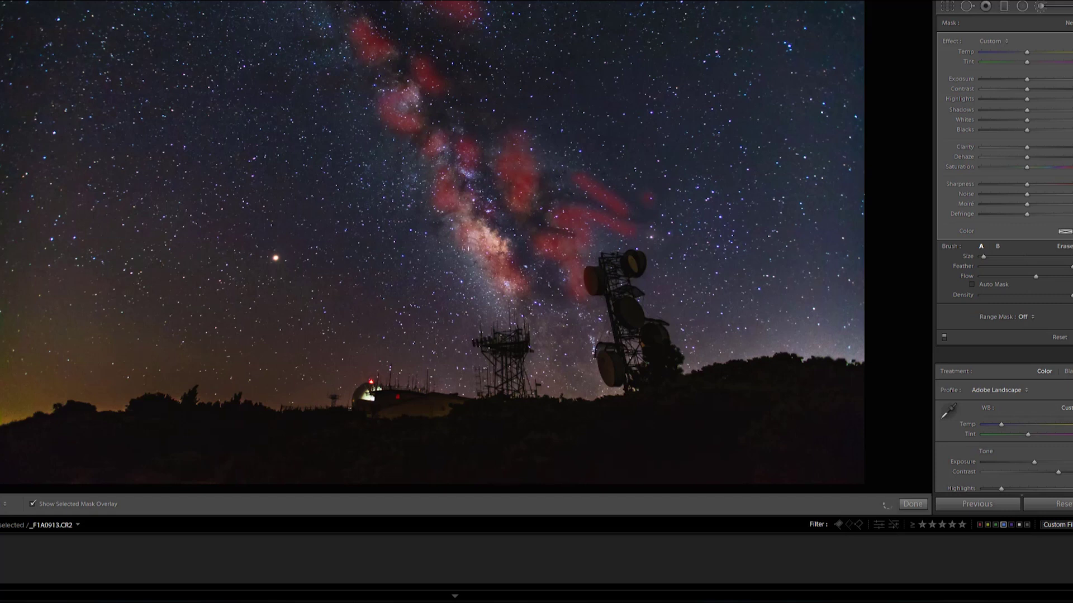
left_click_drag(534, 157, 540, 164)
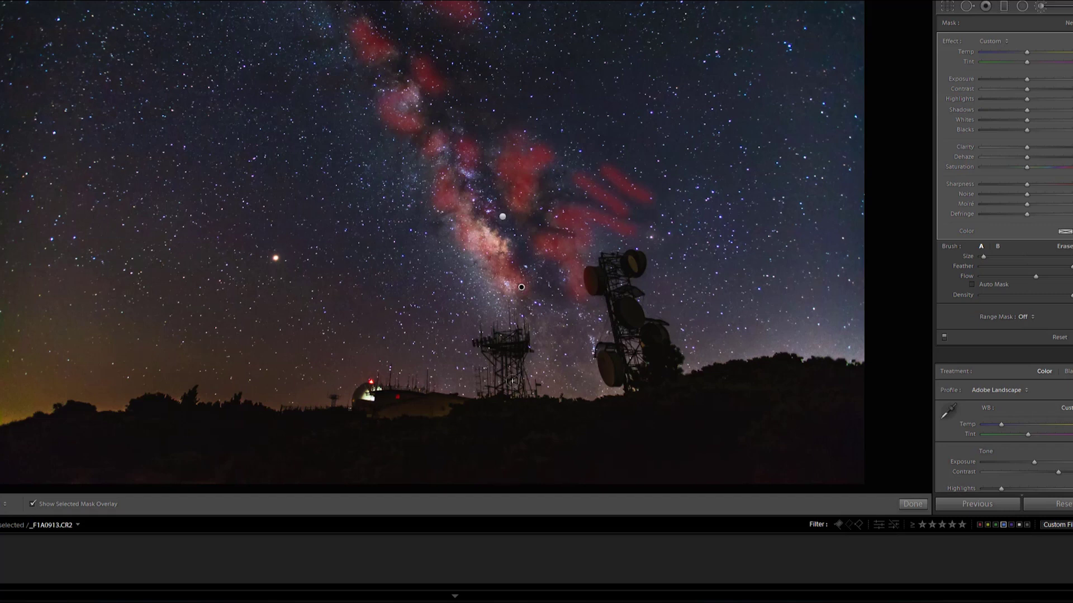
left_click(32, 505)
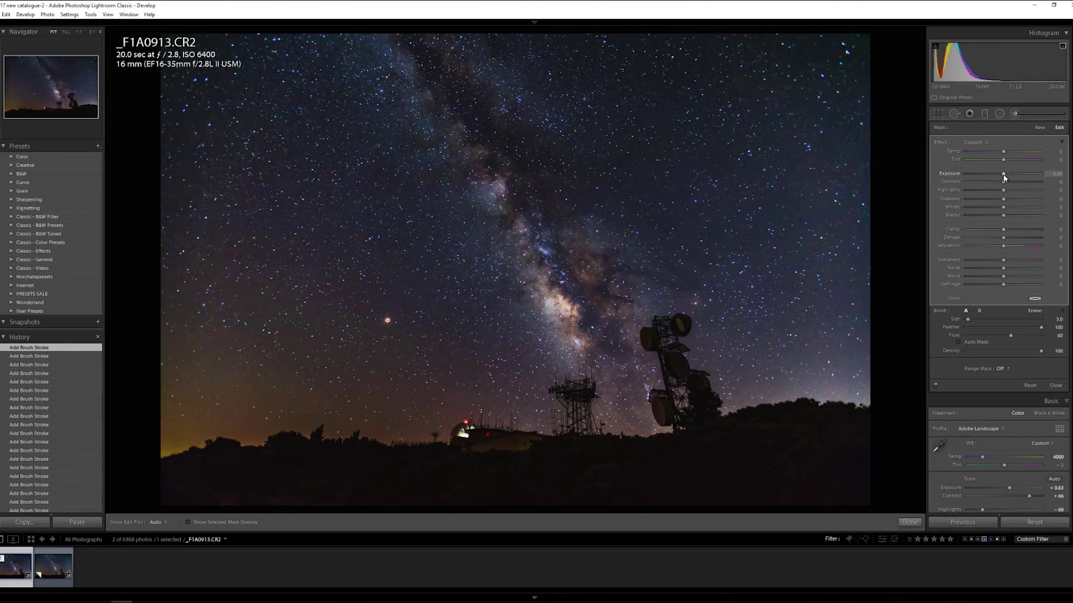
Step: Try raising the bright-area mask's exposure, reset it to zero, and set its highlights to 8 instead
left_click_drag(1004, 177, 1011, 177)
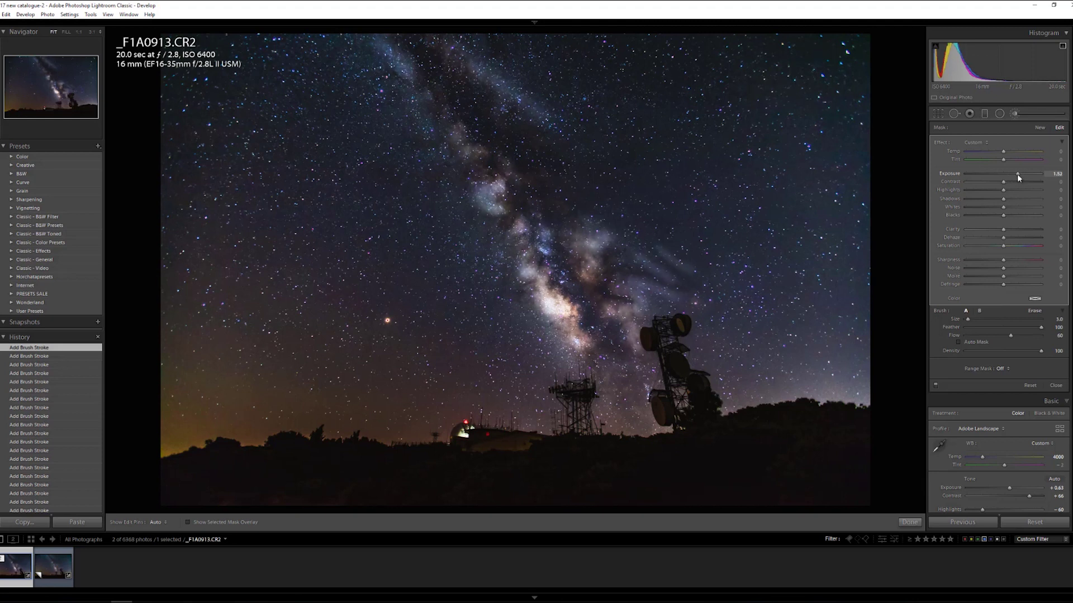
double_click(1017, 174)
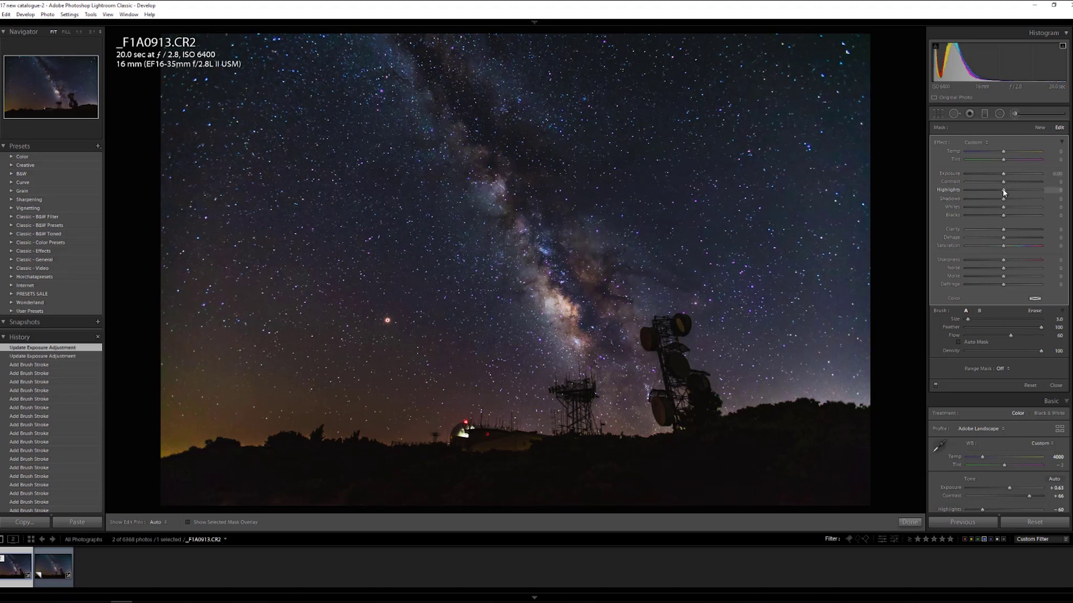
key("Down")
left_click(1024, 190)
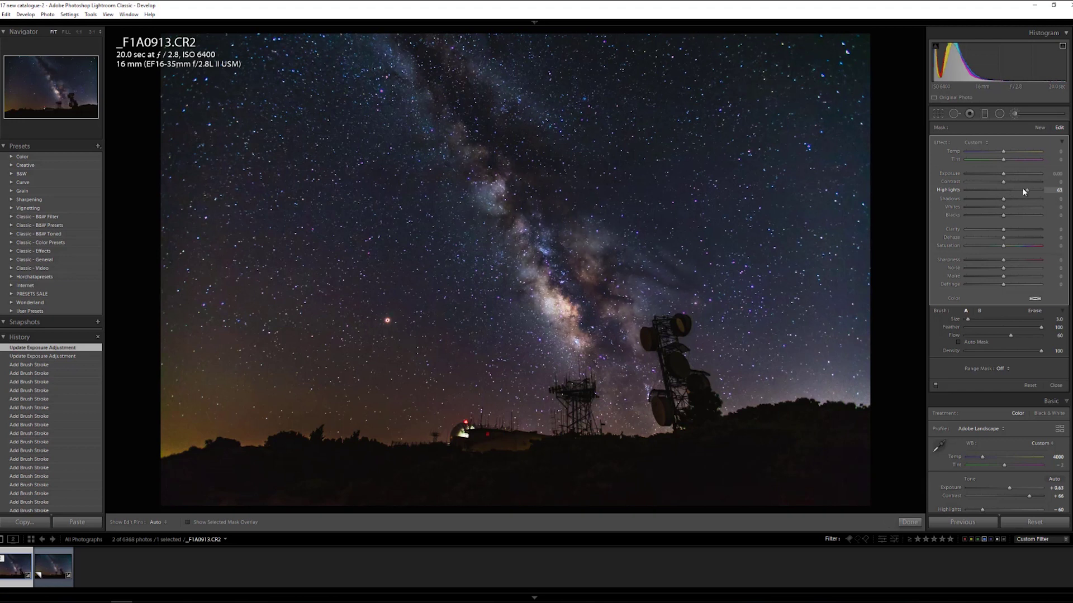
left_click(1011, 191)
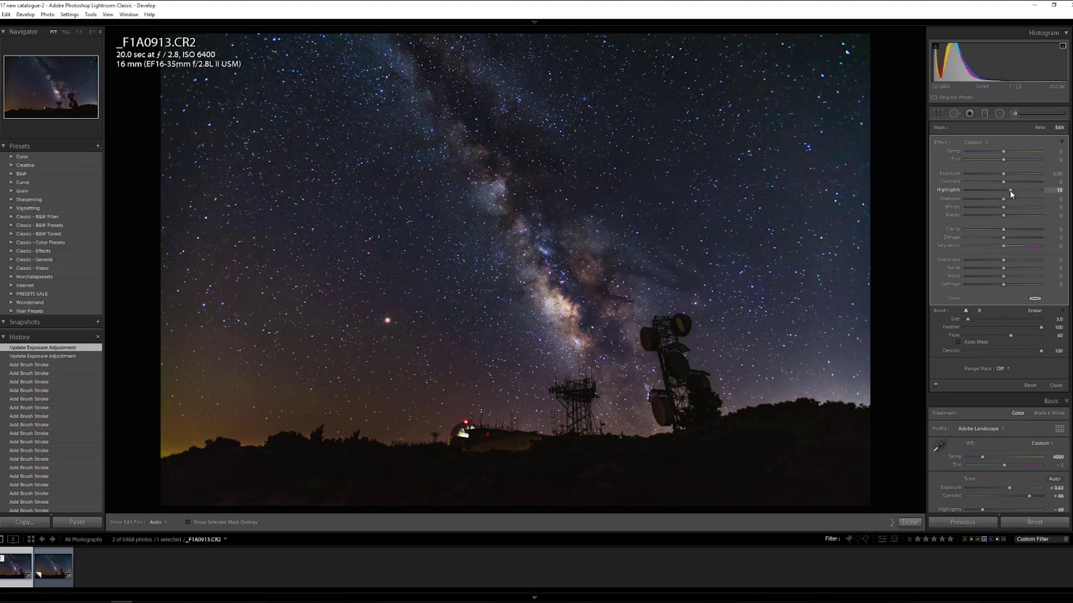
left_click_drag(1008, 194, 1006, 194)
Step: Set the bright-area mask's clarity to 17 and whites to 7
left_click_drag(1004, 230, 1015, 228)
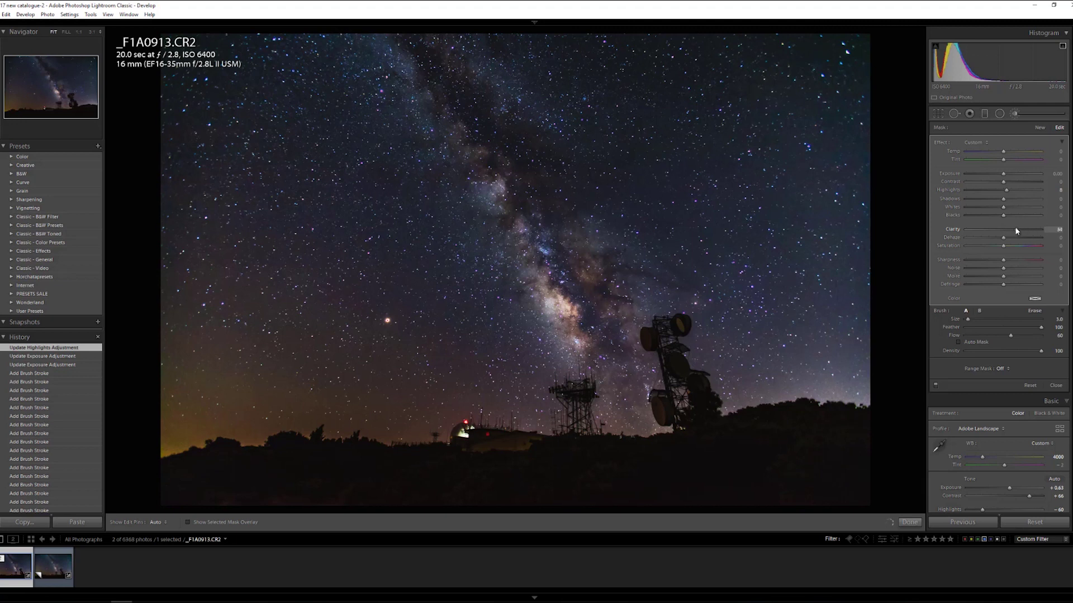
left_click_drag(1008, 231, 1009, 231)
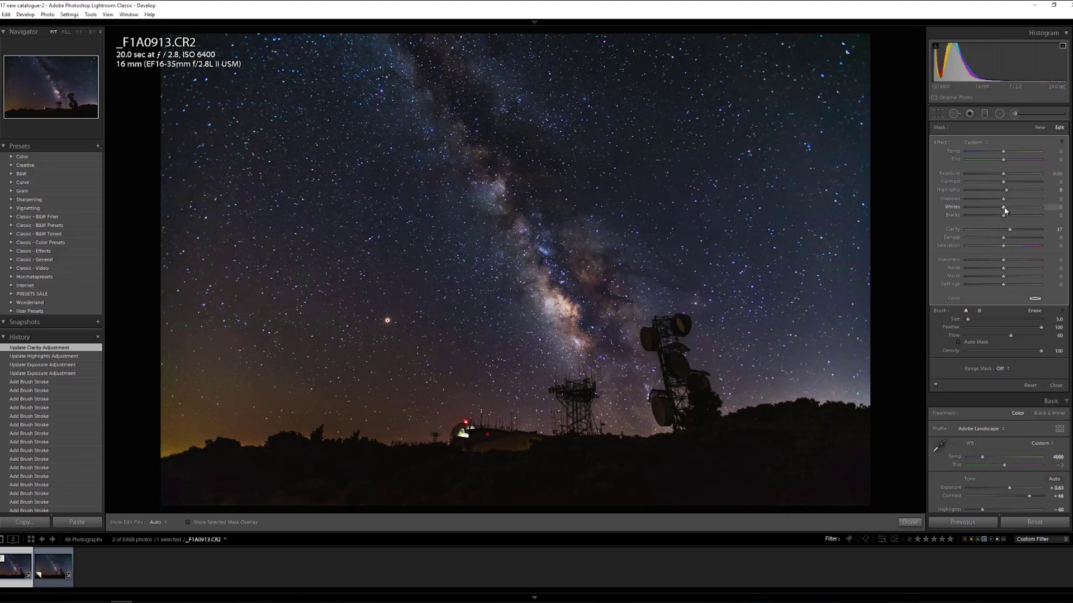
left_click_drag(1015, 210, 1014, 209)
left_click_drag(1006, 210, 1007, 209)
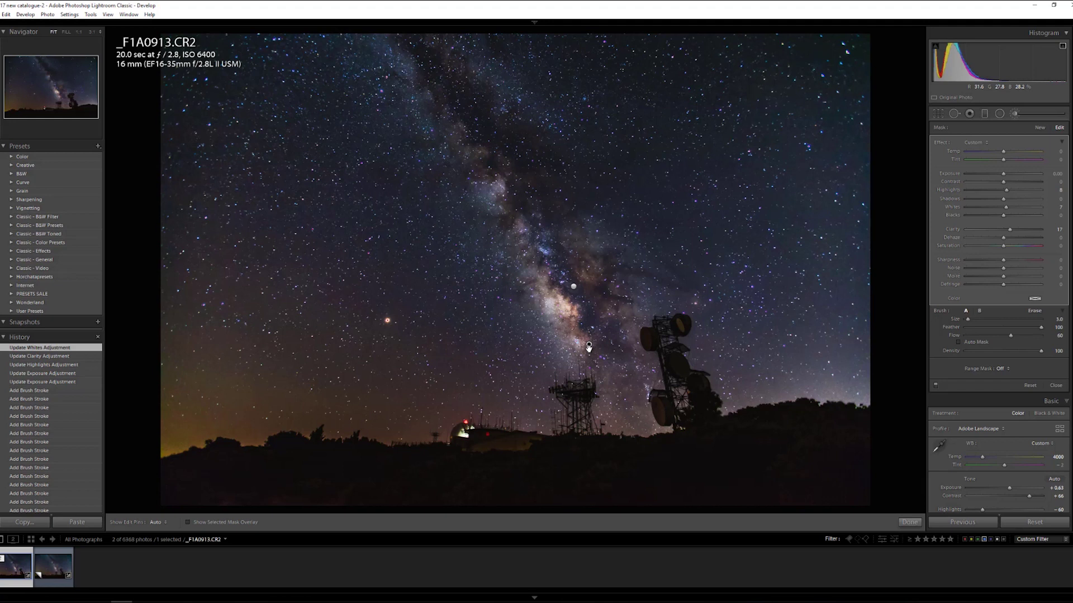
Step: Set the dark-area mask's shadows to -20, and compare the photo with the brush adjustments off and on
left_click(573, 287)
mouse_move(573, 287)
left_click_drag(999, 199, 997, 200)
left_click_drag(993, 199, 993, 199)
left_click(935, 386)
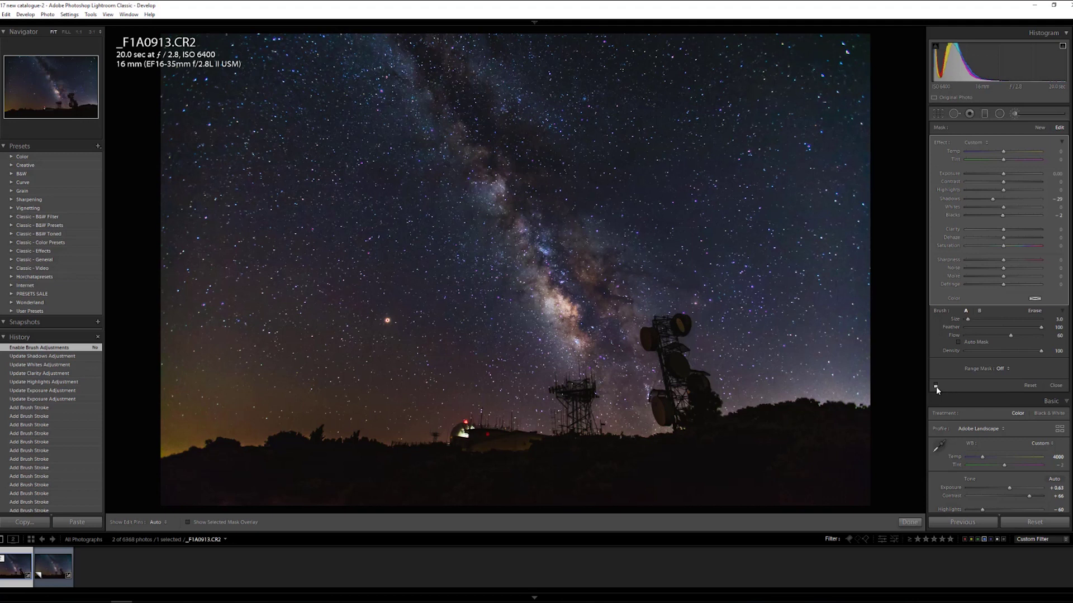
left_click(935, 386)
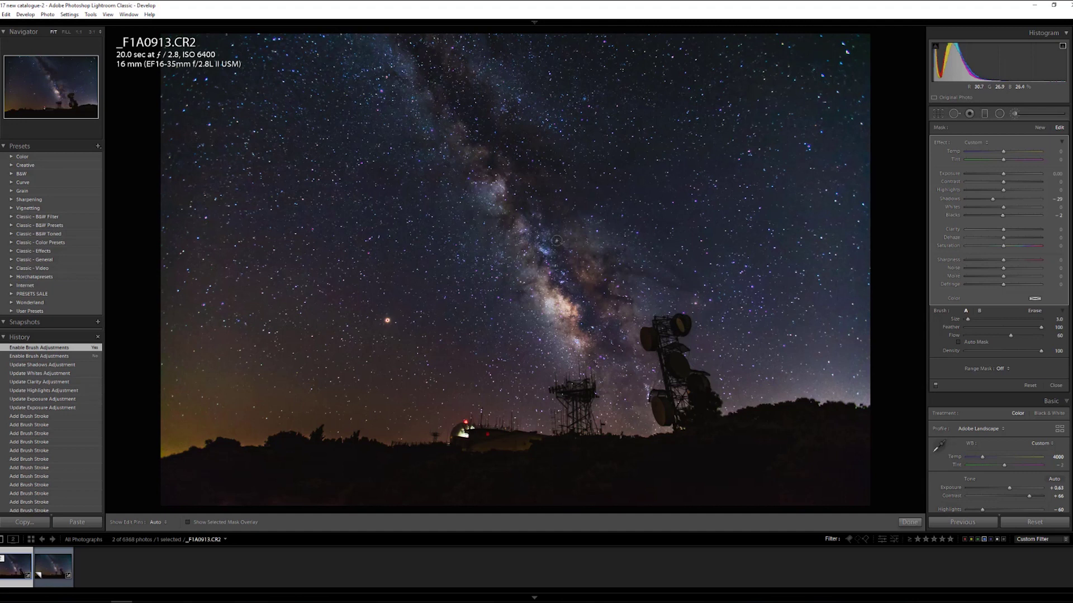
Step: Add a narrow radial filter tilted along the Milky Way from the upper band to the dish tower, and raise its clarity slightly
left_click(1000, 114)
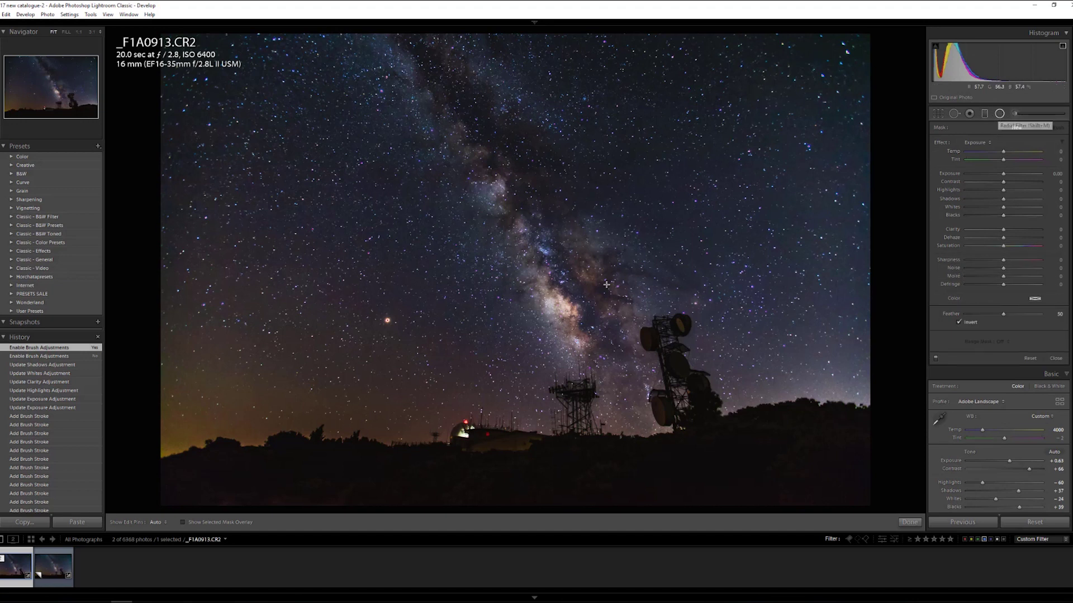
left_click_drag(579, 289, 630, 456)
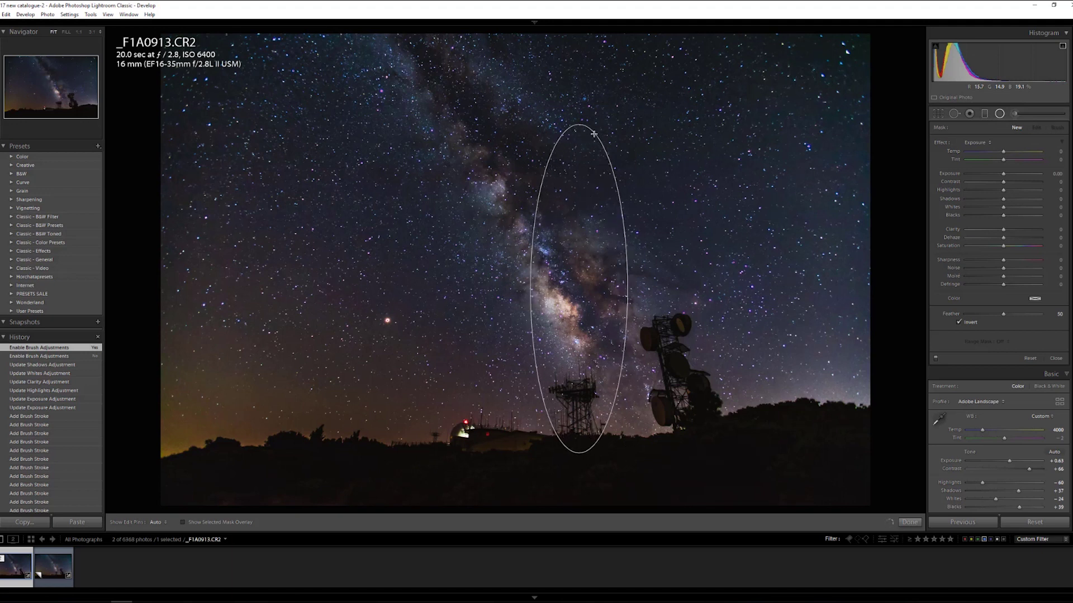
left_click_drag(582, 135, 490, 137)
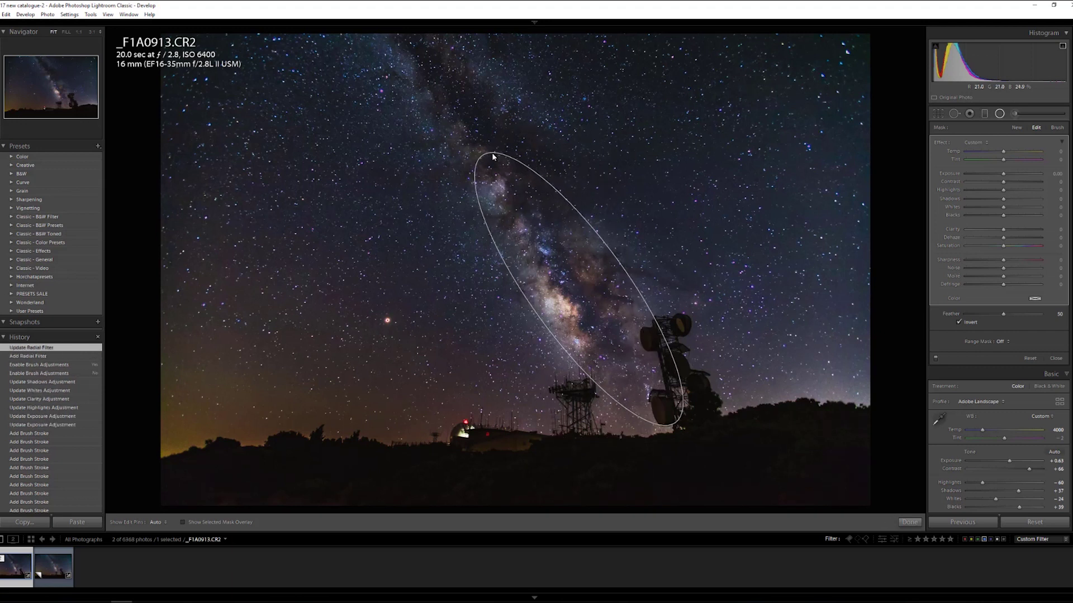
left_click_drag(481, 156, 458, 120)
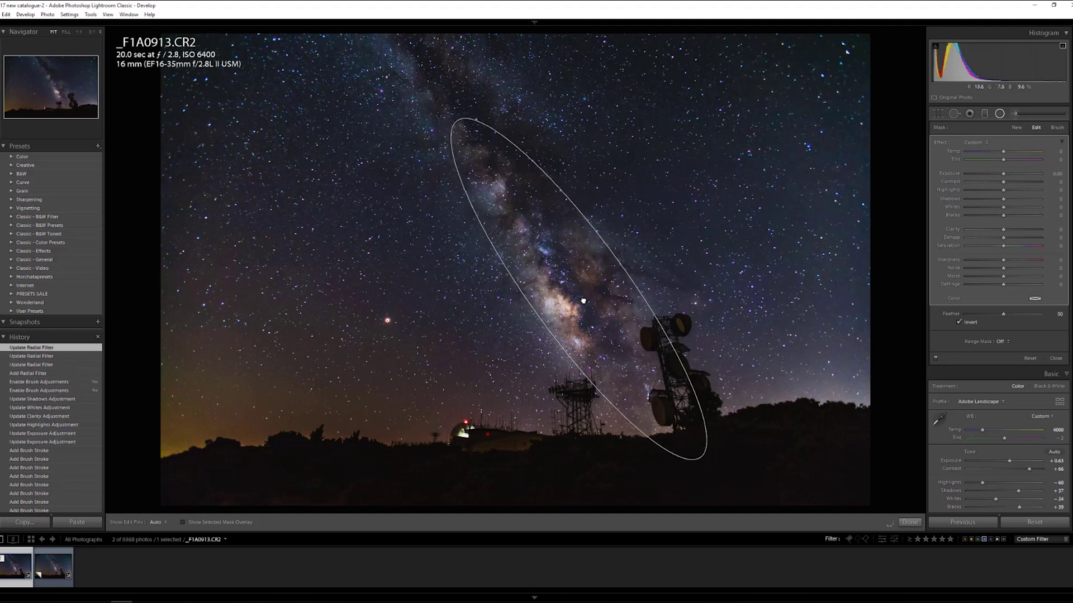
left_click_drag(557, 256, 535, 211)
left_click_drag(557, 256, 651, 216)
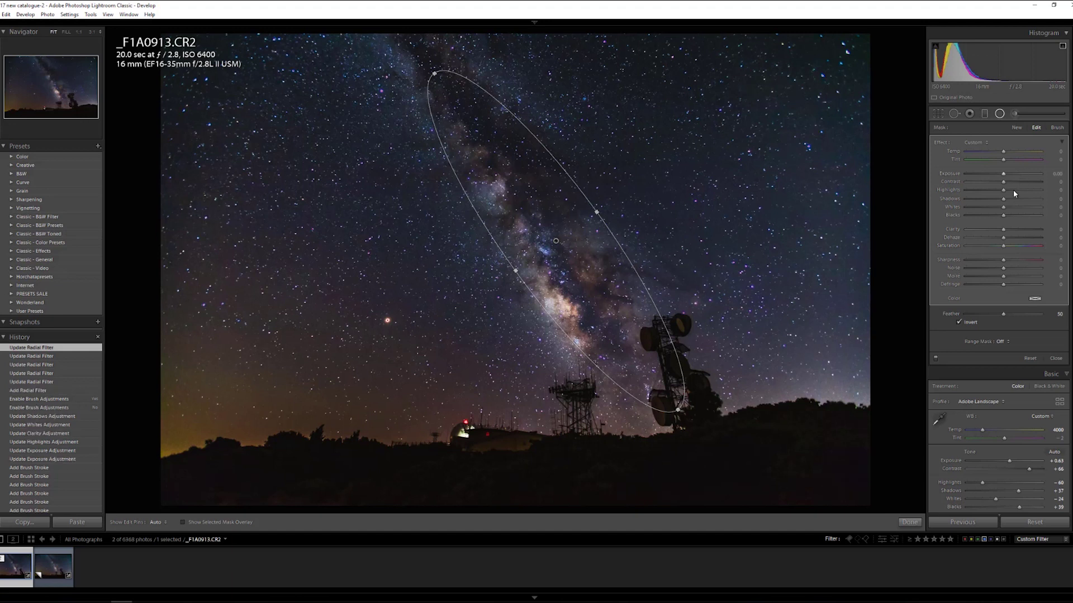
left_click_drag(1003, 231, 1011, 227)
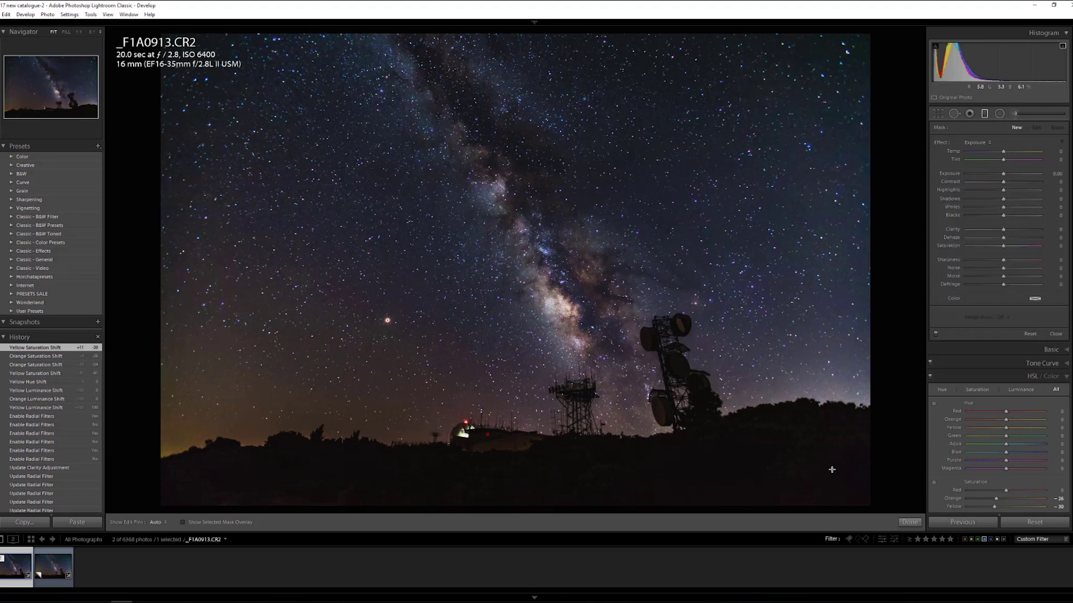
Step: Inspect the noise in the dark foreground, then place a horizontal graduated filter over the ground with exposure -0.87 and finish the filter
key("z")
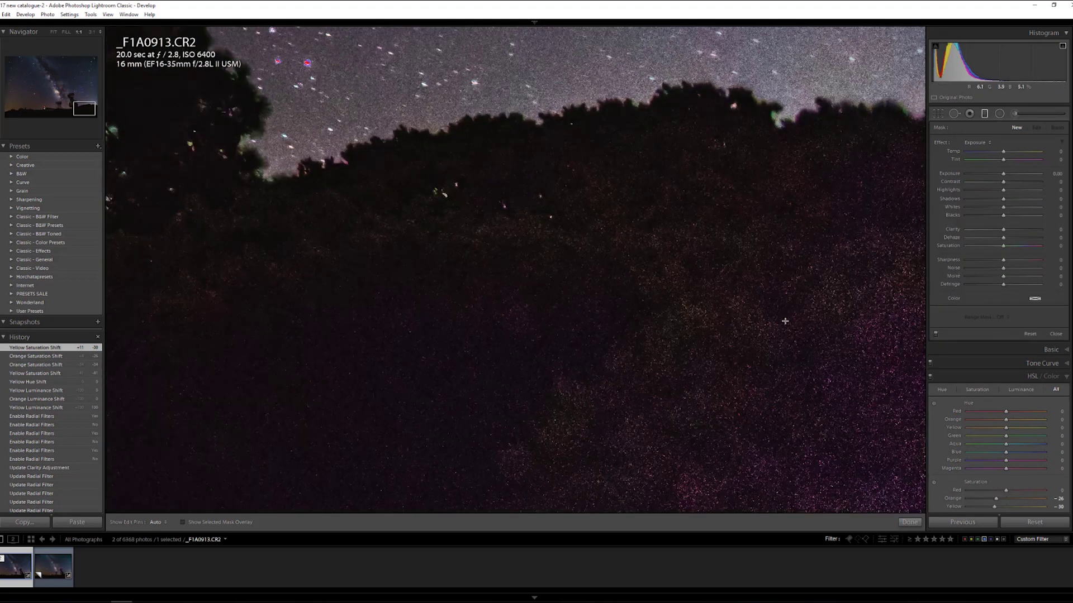
left_click_drag(498, 405, 263, 161)
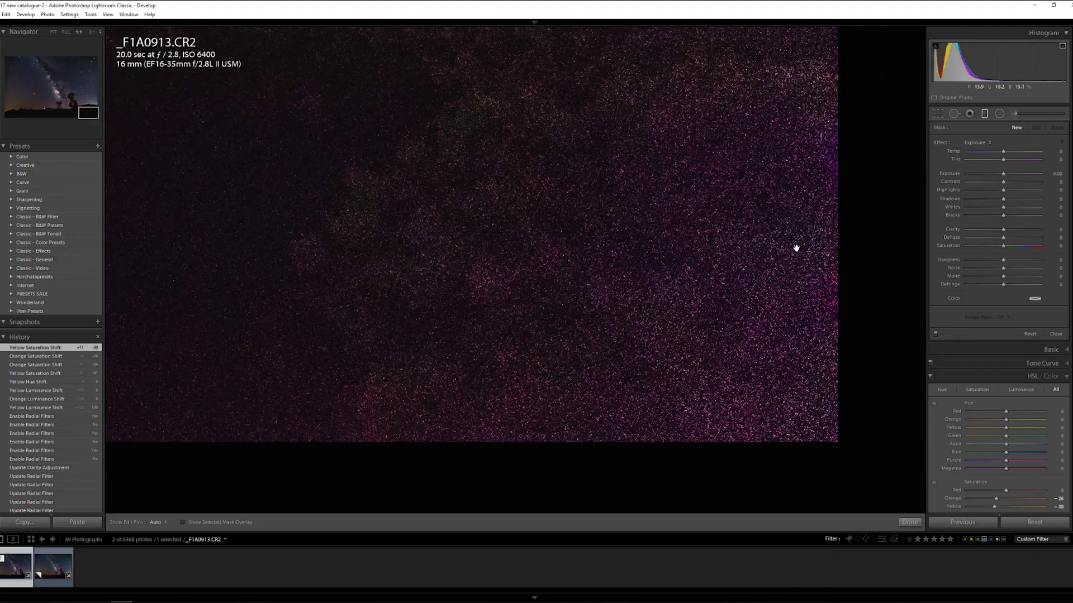
key("z")
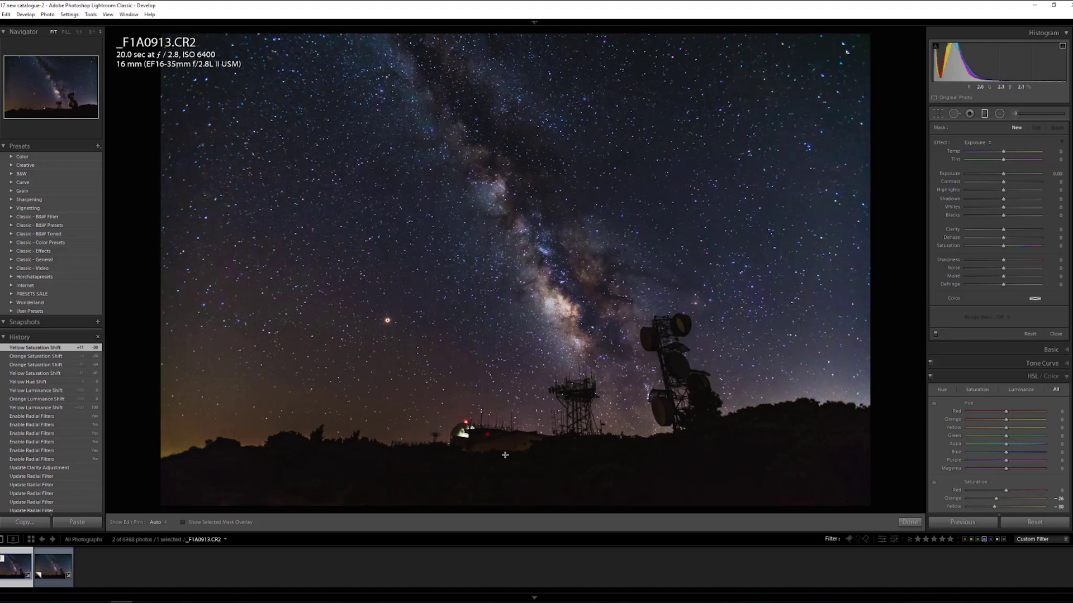
left_click_drag(504, 426, 510, 397)
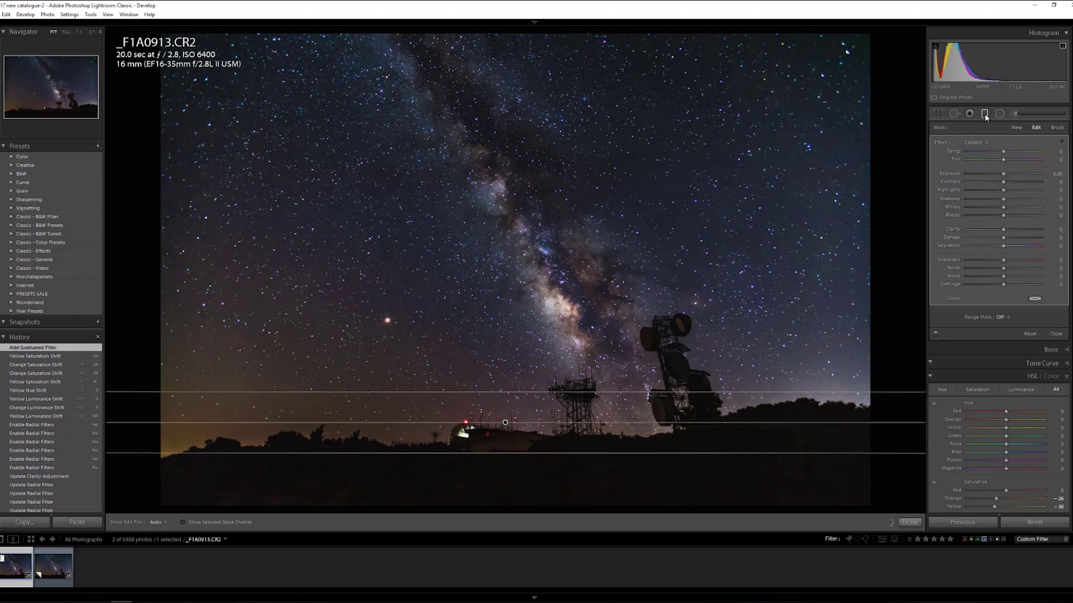
left_click_drag(505, 422, 501, 465)
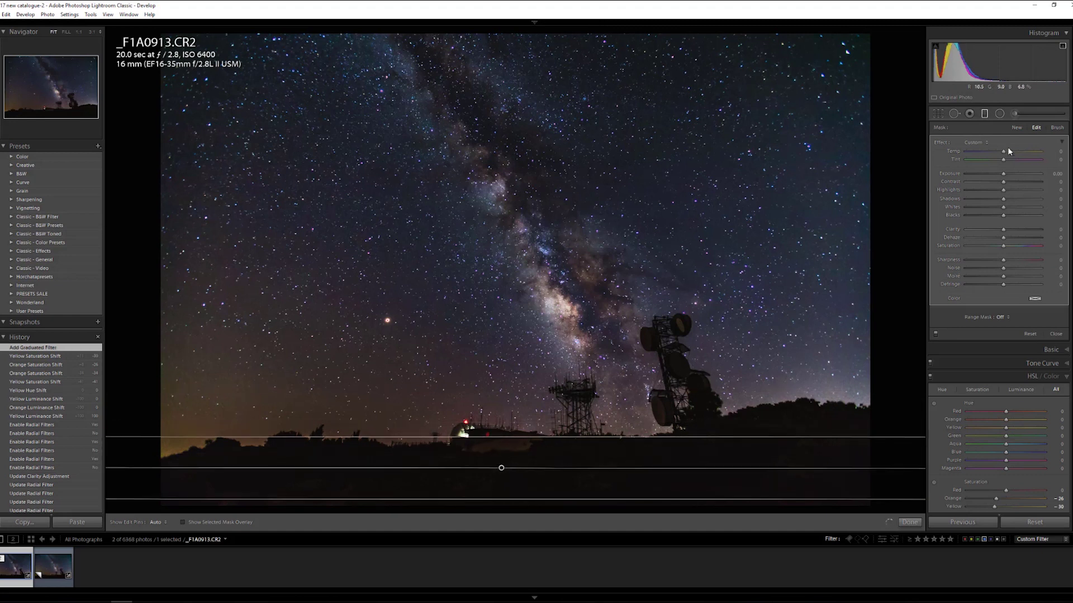
left_click_drag(1003, 174, 999, 174)
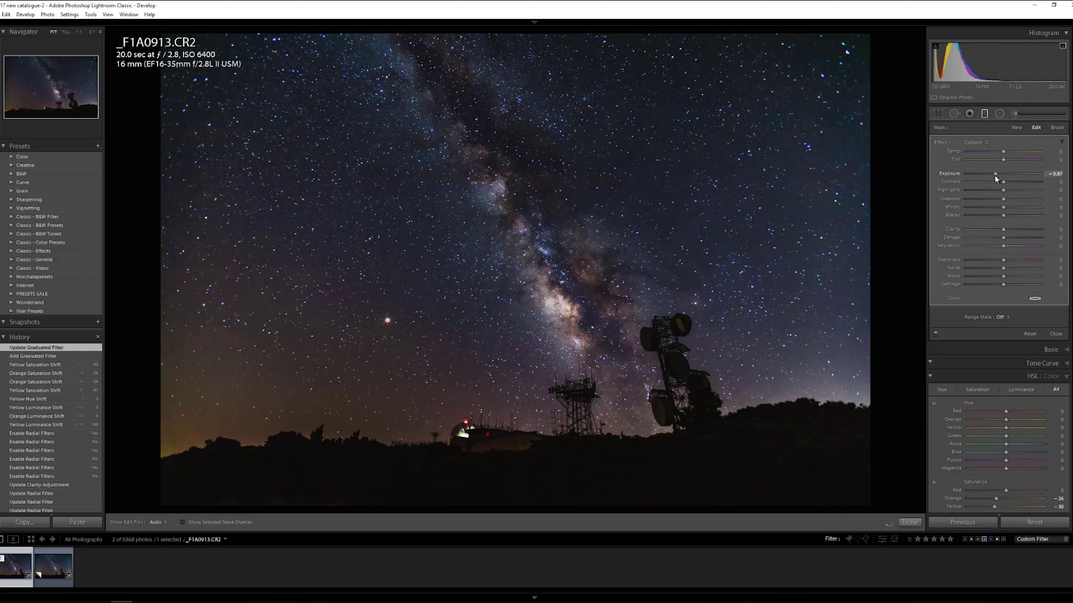
left_click_drag(995, 176, 994, 176)
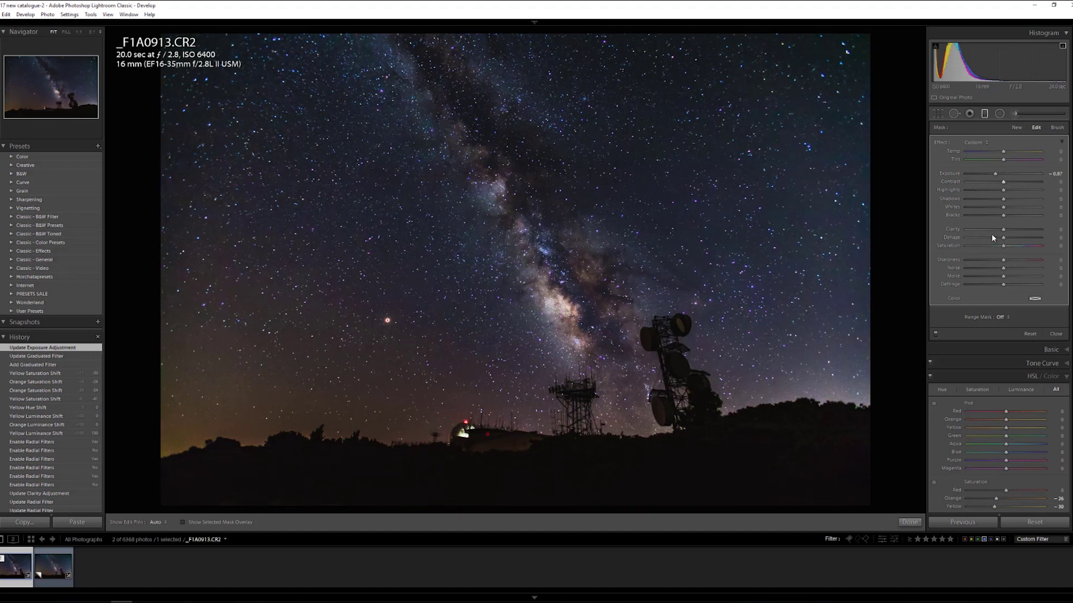
left_click(984, 113)
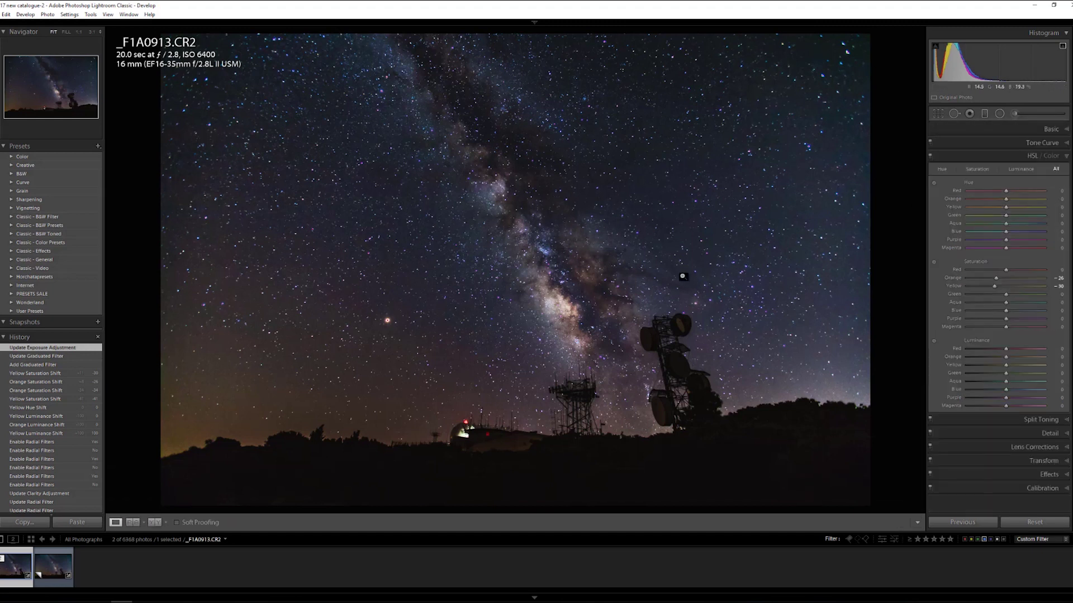
Step: Compare the original and edited photo side by side, with the whole frame in view
key("f")
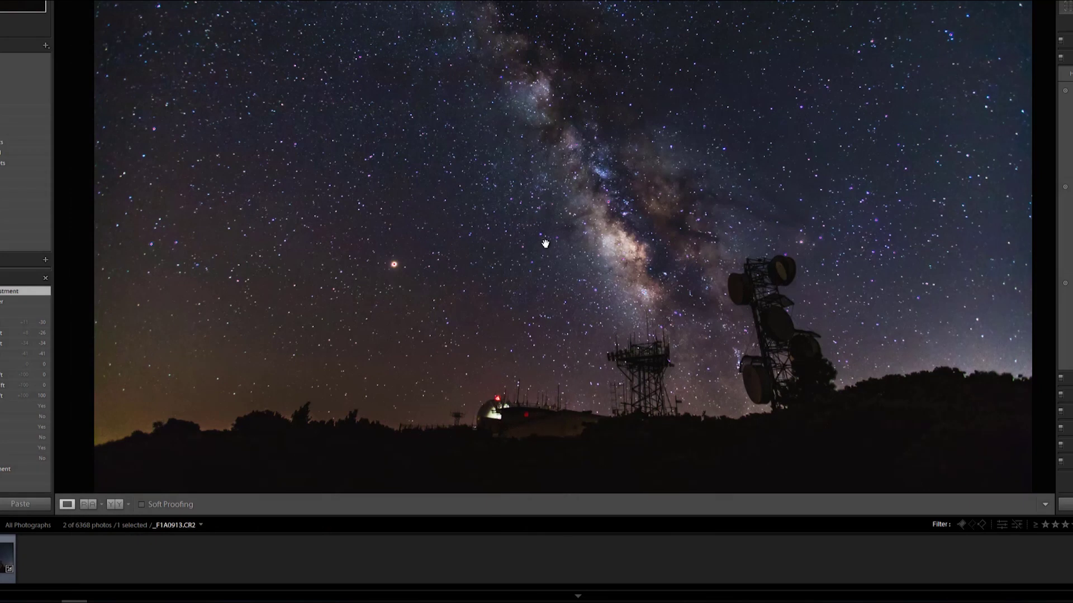
left_click(114, 504)
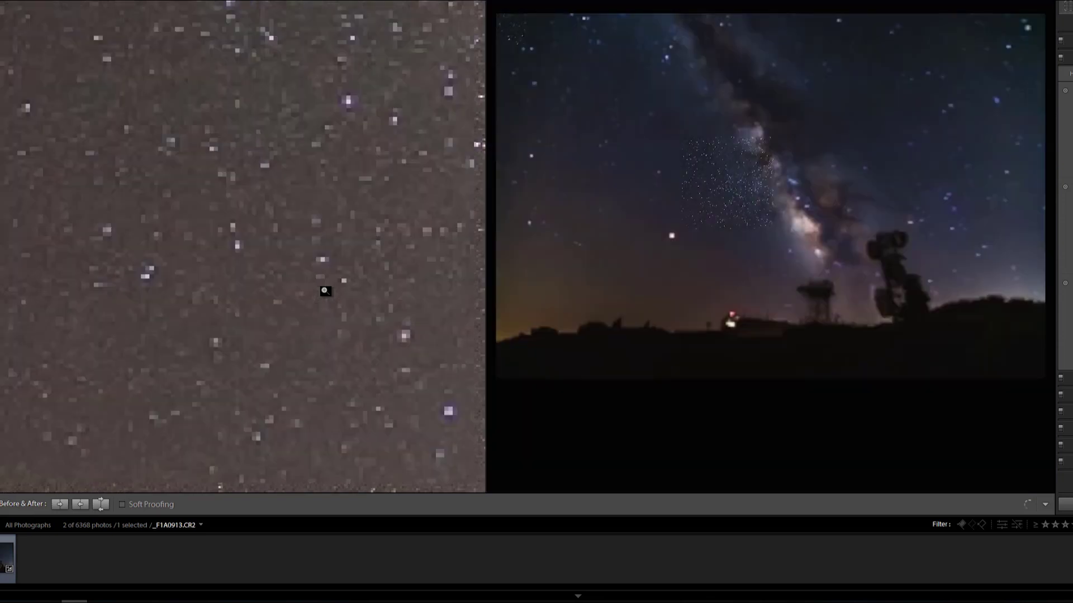
left_click(325, 291)
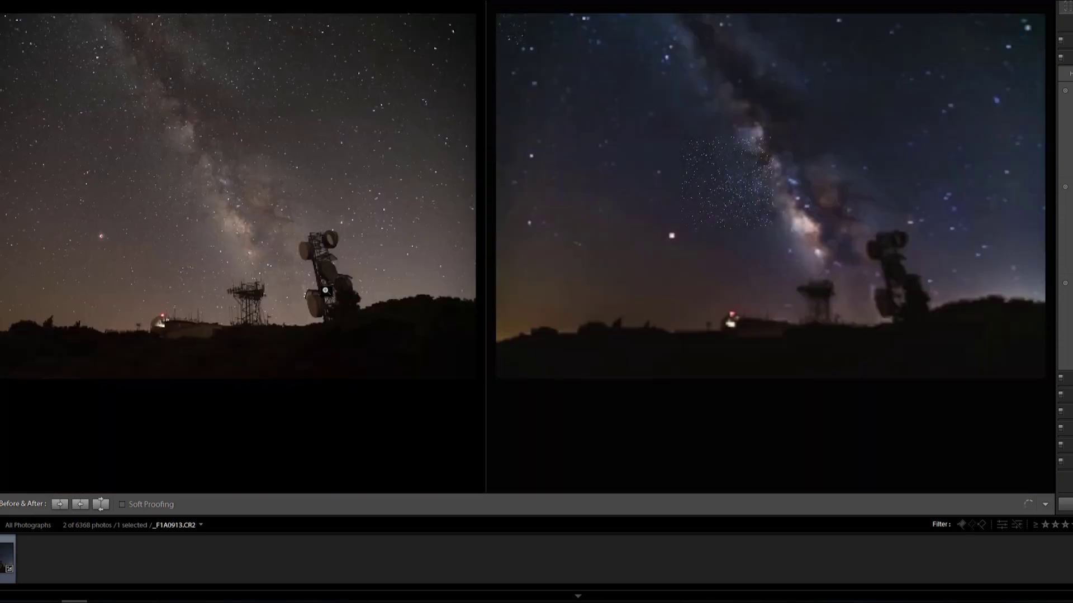